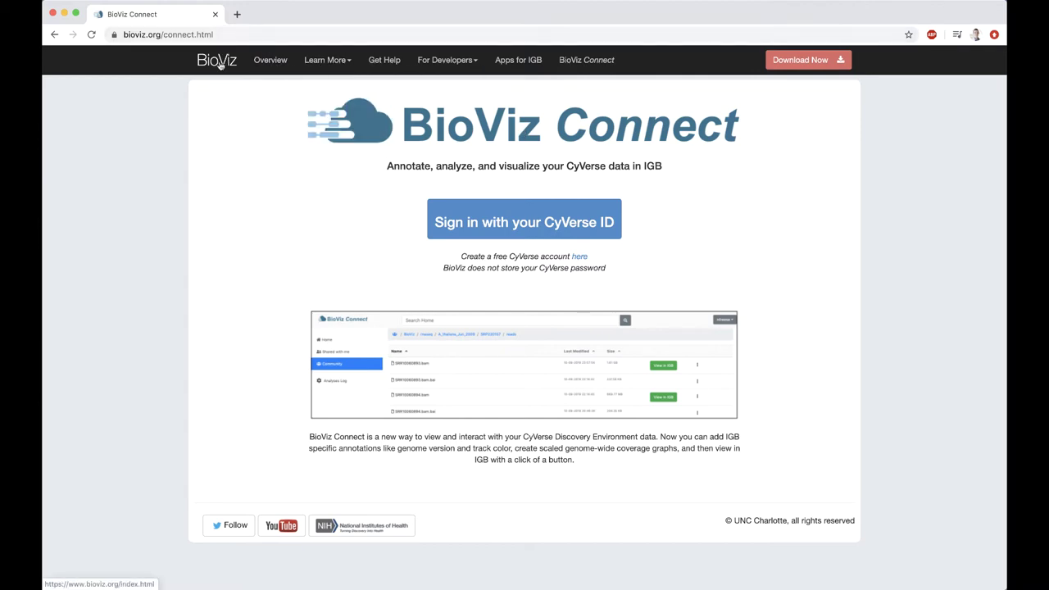
From the BioViz Connect page, open the create-account link's CyVerse Sign Up form in a new tab
{"action": "left_click", "coordinate": [218, 62]}
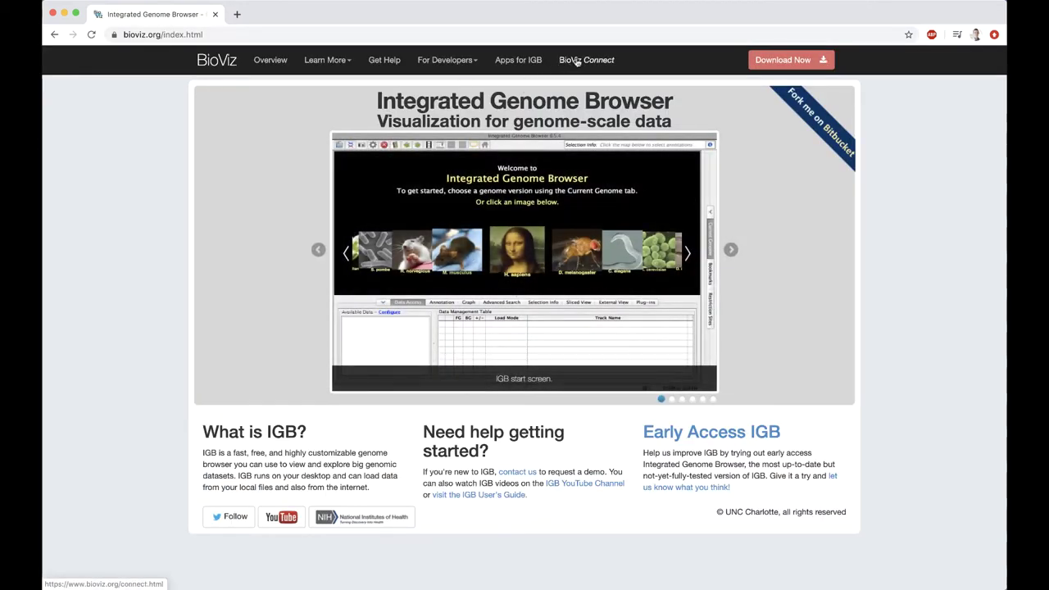
{"action": "left_click", "coordinate": [578, 61]}
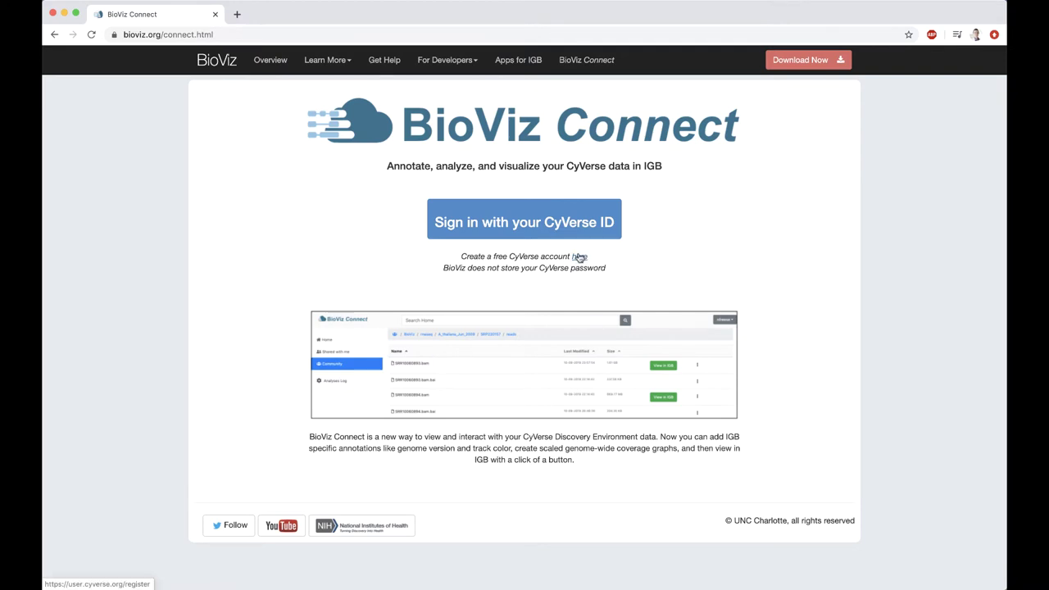
{"action": "right_click", "coordinate": [581, 259]}
{"action": "left_click", "coordinate": [611, 264]}
Switch to the CyVerse | Portal sign-up tab and close it
{"action": "left_click", "coordinate": [277, 17]}
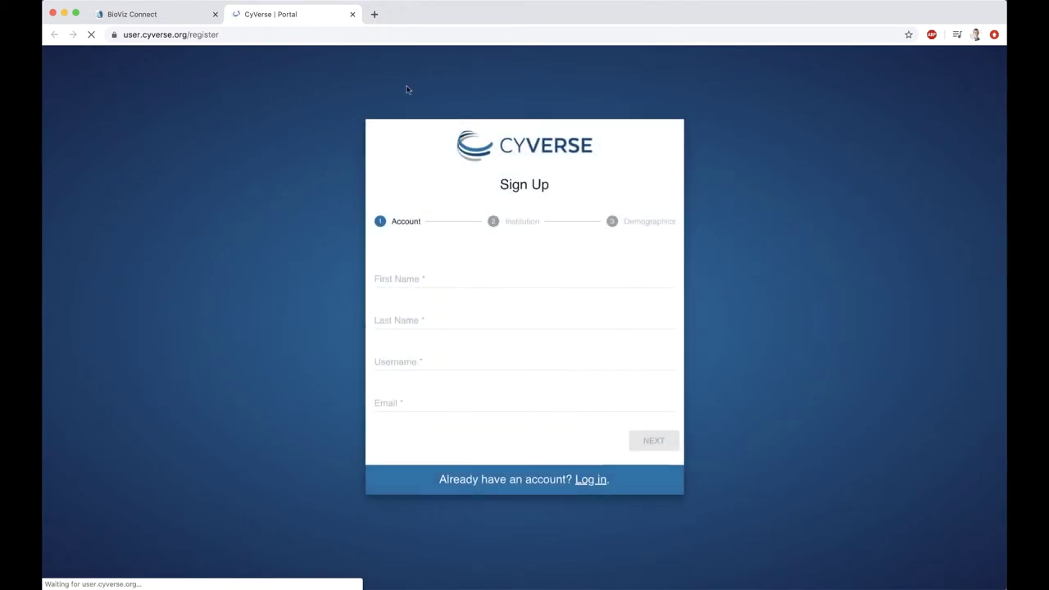
{"action": "left_click", "coordinate": [353, 15]}
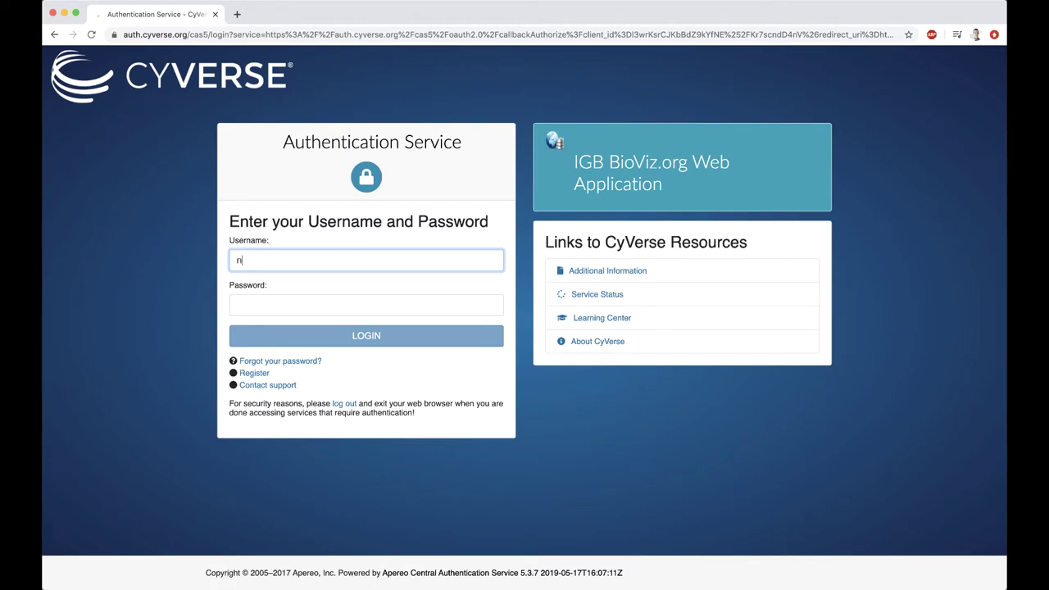
Log in to CyVerse Authentication Service with the account username and password
{"action": "key", "text": "Tab"}
{"action": "type", "text": "**"}
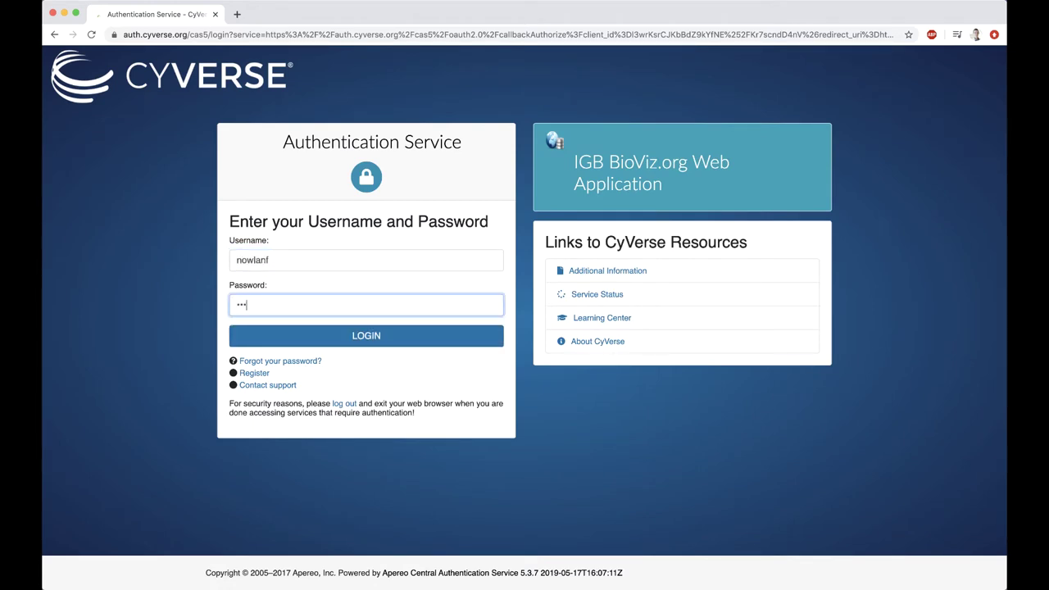
{"action": "type", "text": "******"}
{"action": "left_click", "coordinate": [344, 341]}
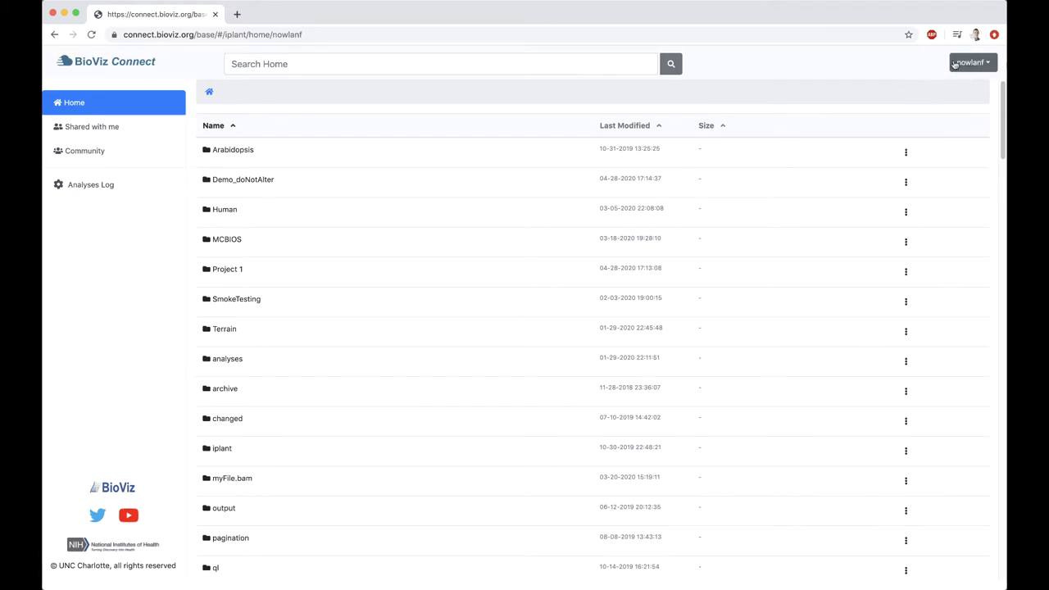
{"action": "left_click", "coordinate": [990, 66]}
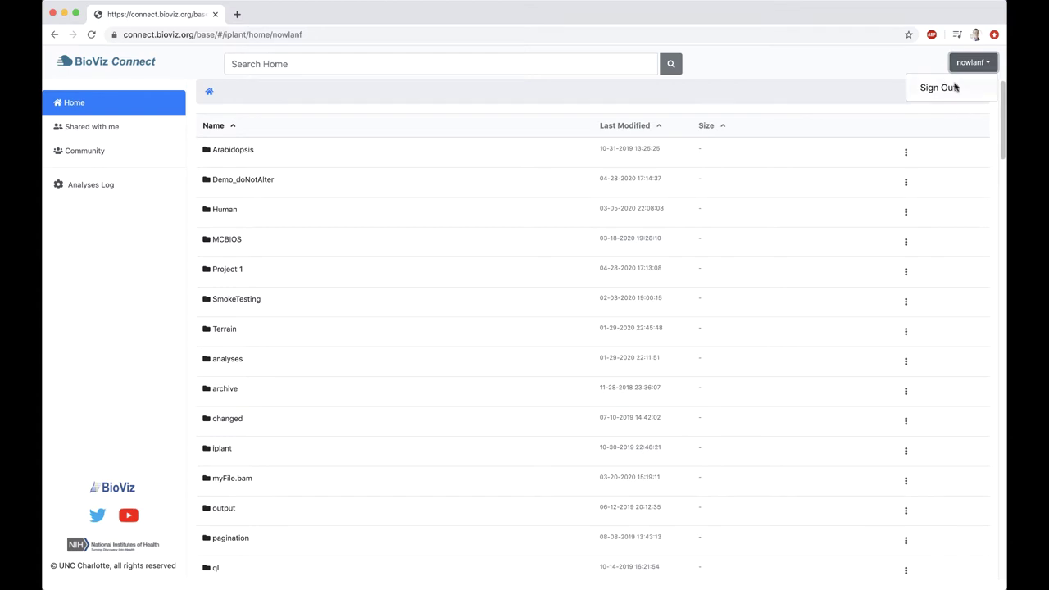
{"action": "left_click", "coordinate": [984, 64]}
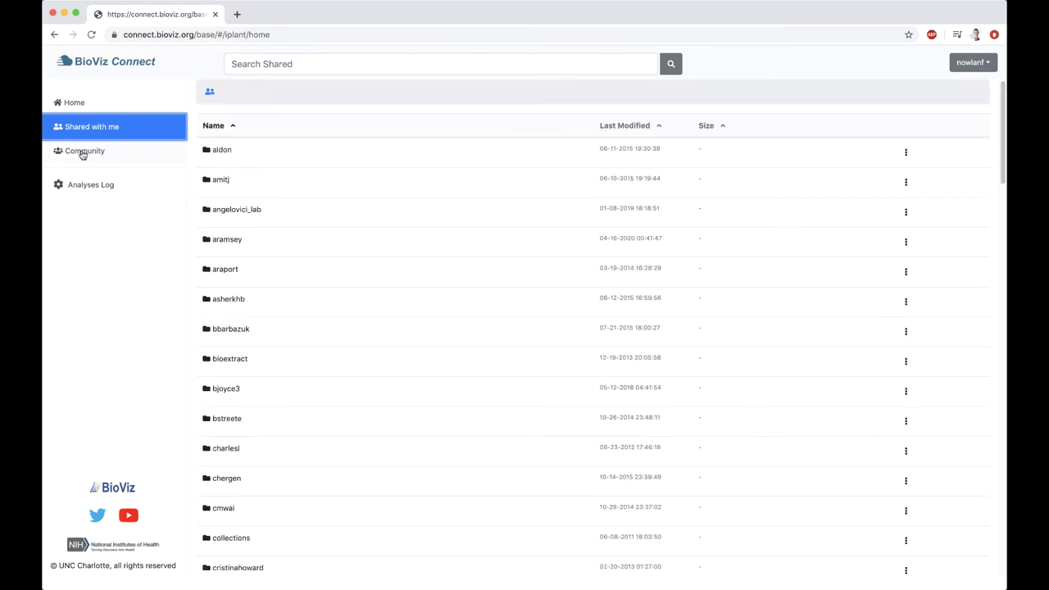
{"action": "left_click", "coordinate": [82, 154]}
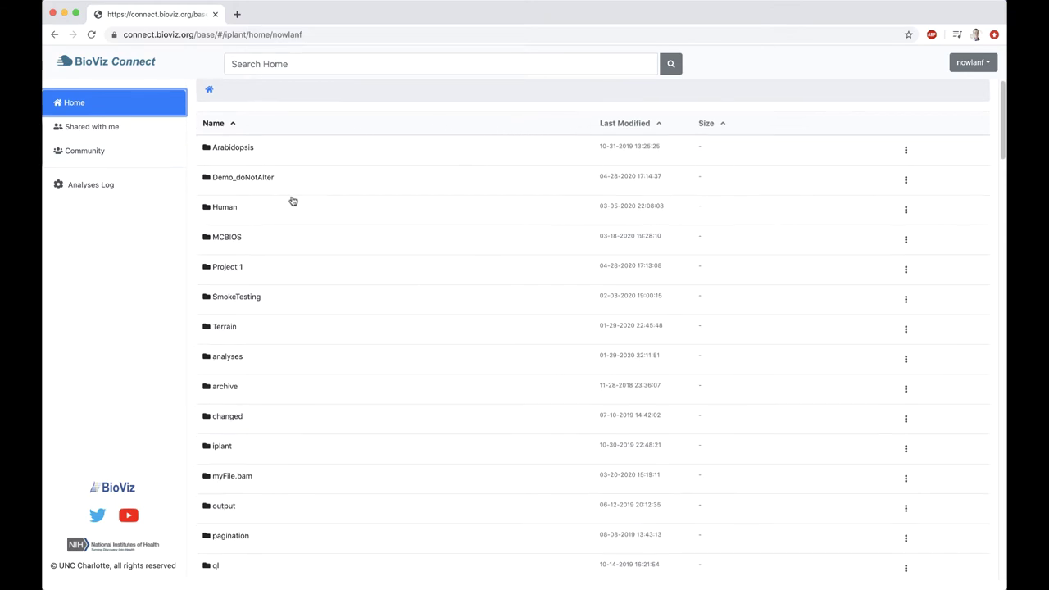
{"action": "scroll", "coordinate": [302, 191], "scroll_direction": "down", "scroll_amount": 3}
{"action": "scroll", "coordinate": [302, 191], "scroll_direction": "down", "scroll_amount": 20}
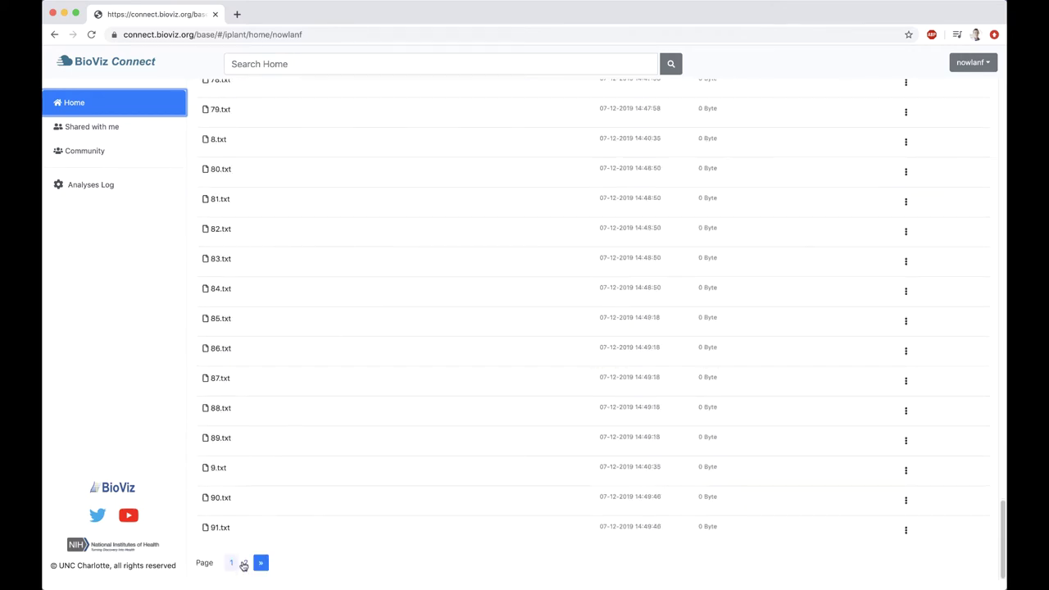
{"action": "left_click", "coordinate": [245, 563]}
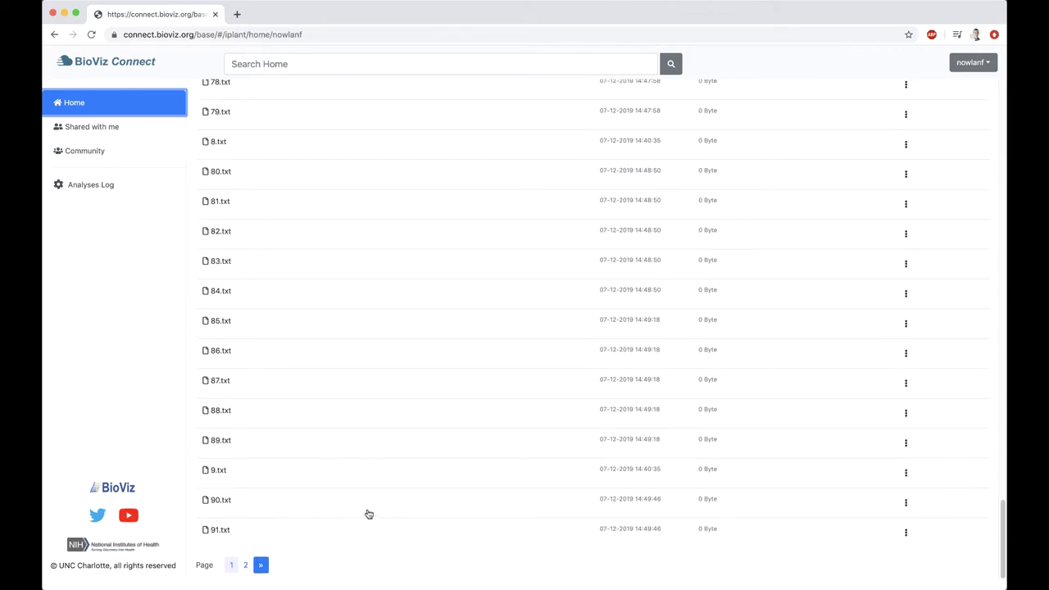
{"action": "scroll", "coordinate": [372, 514], "scroll_direction": "up", "scroll_amount": 20}
{"action": "scroll", "coordinate": [377, 426], "scroll_direction": "up", "scroll_amount": 5}
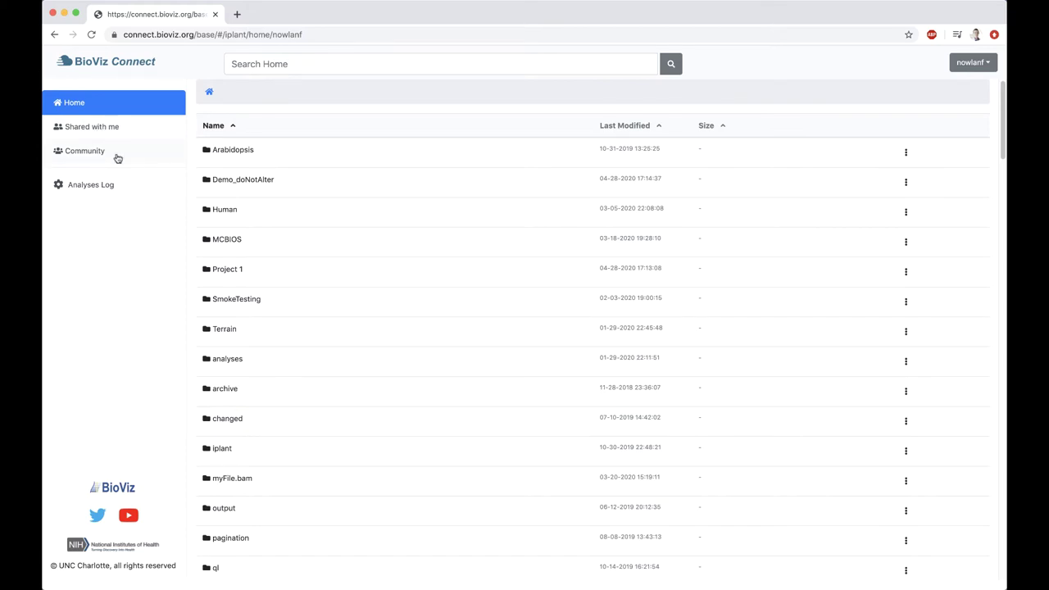
Browse Community › BioViz › rnaseq › A_thaliana_Jun_2009 › SRP220157 to reach the reads folder
{"action": "left_click", "coordinate": [117, 159]}
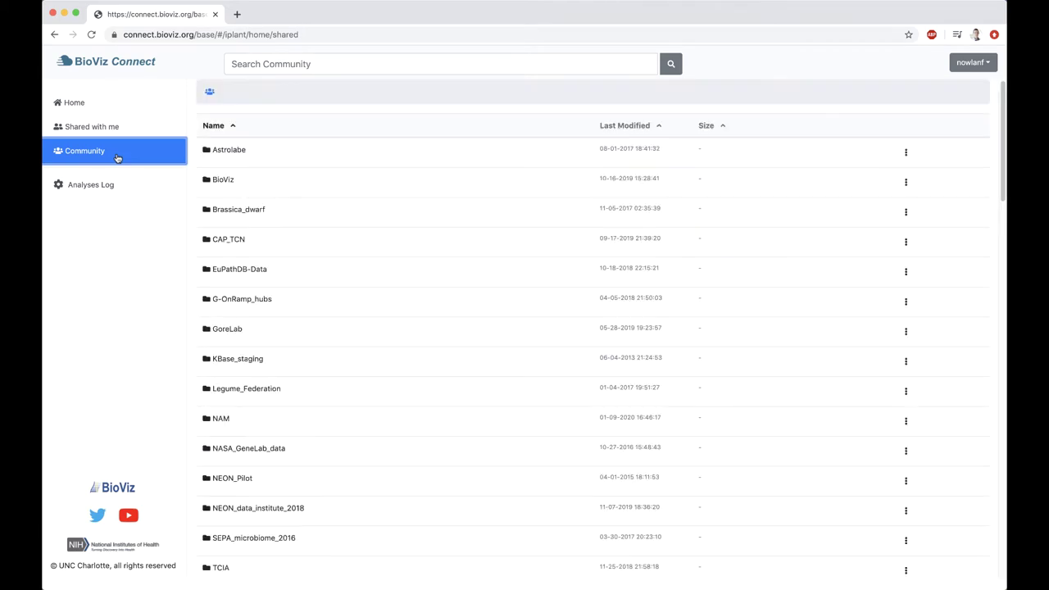
{"action": "left_click", "coordinate": [251, 182]}
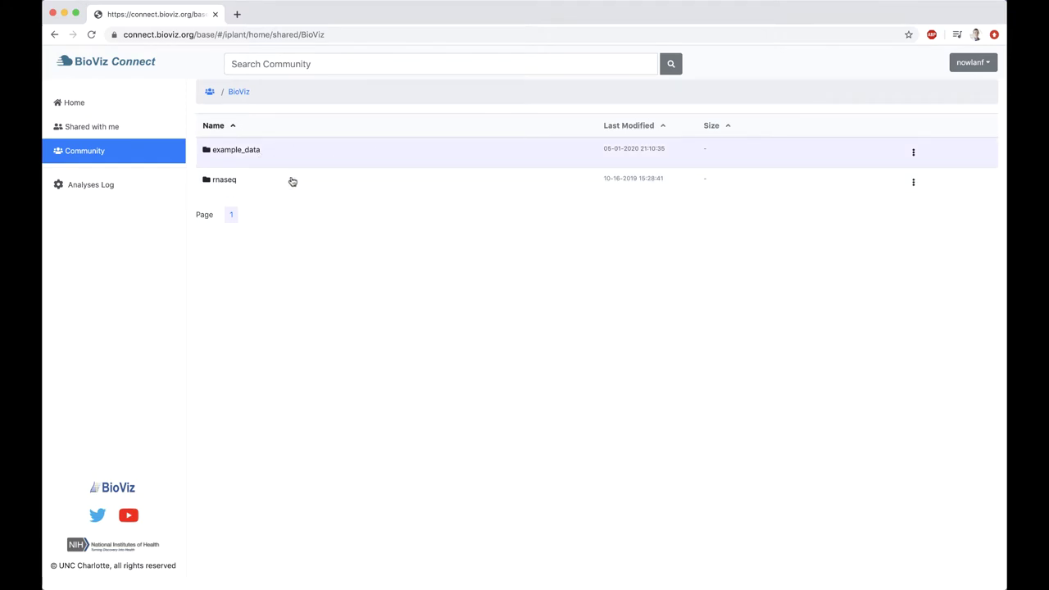
{"action": "left_click", "coordinate": [266, 184]}
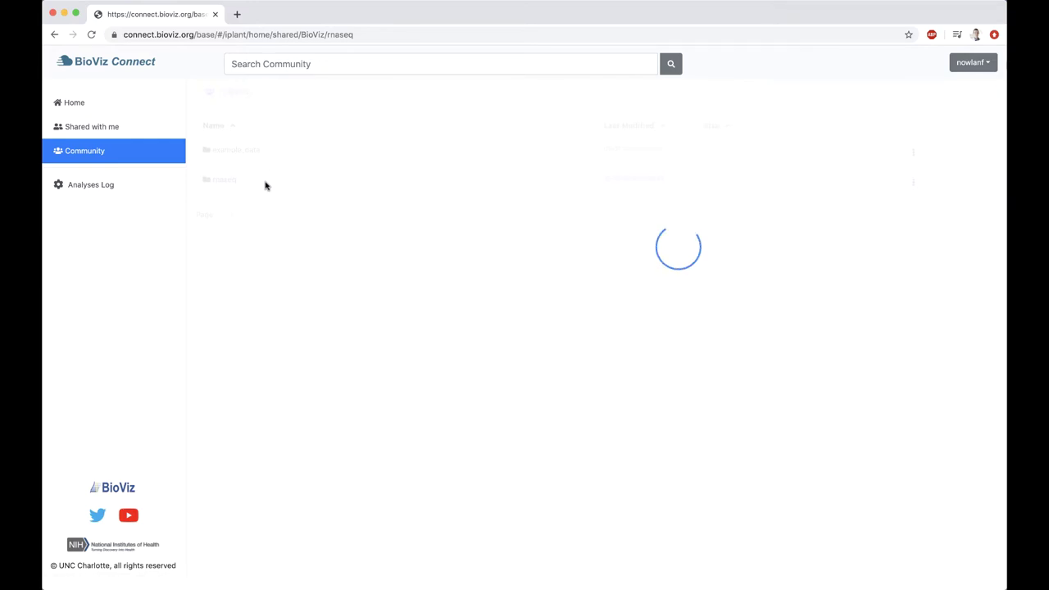
{"action": "left_click", "coordinate": [319, 154]}
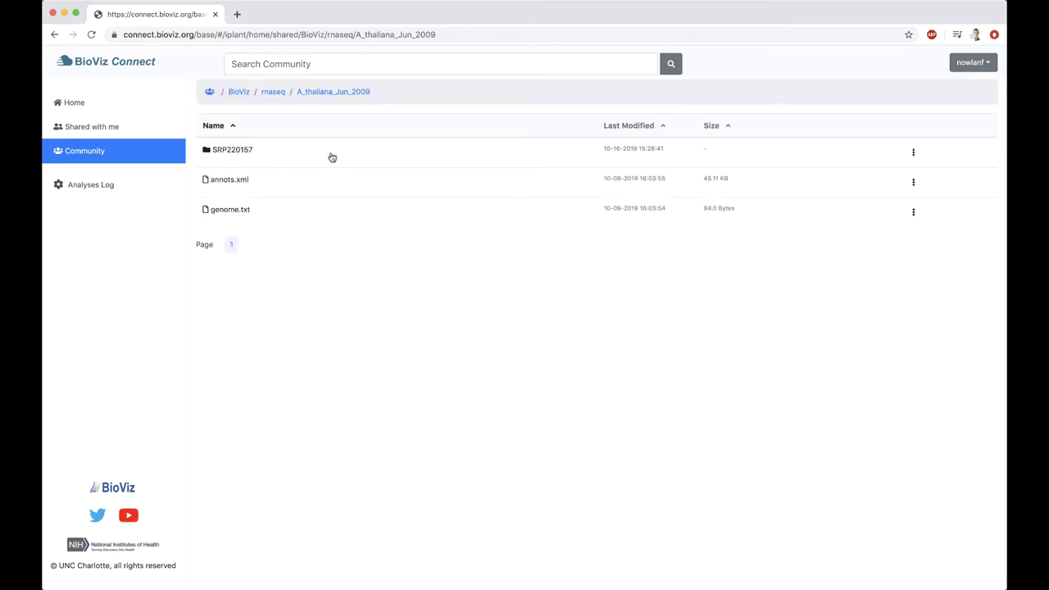
{"action": "left_click", "coordinate": [332, 156]}
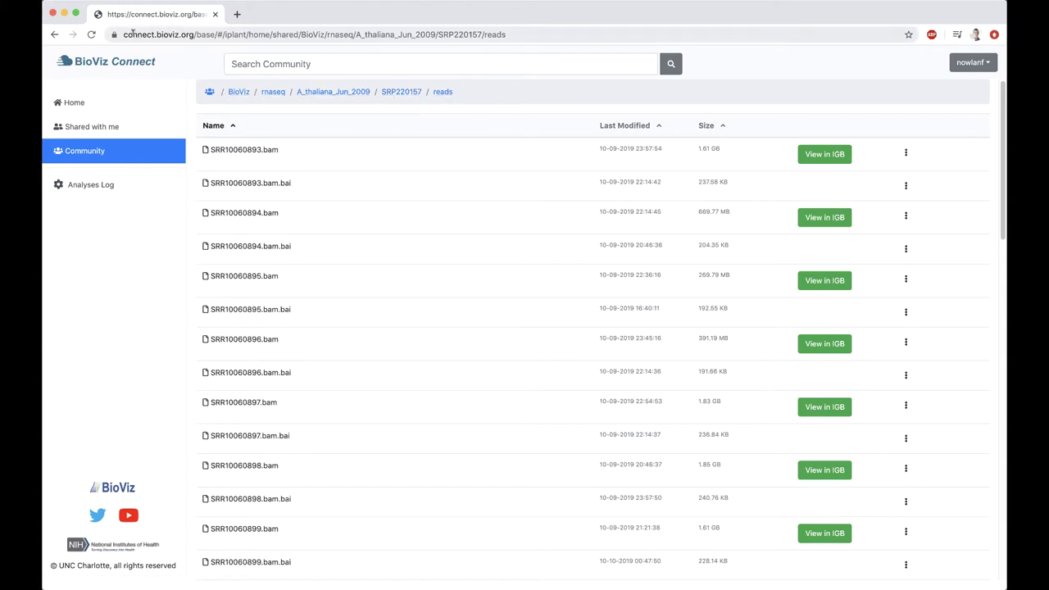
{"action": "left_click_drag", "start_coordinate": [125, 31], "coordinate": [518, 32]}
{"action": "left_click_drag", "start_coordinate": [286, 34], "coordinate": [533, 34]}
{"action": "left_click_drag", "start_coordinate": [59, 34], "coordinate": [91, 37]}
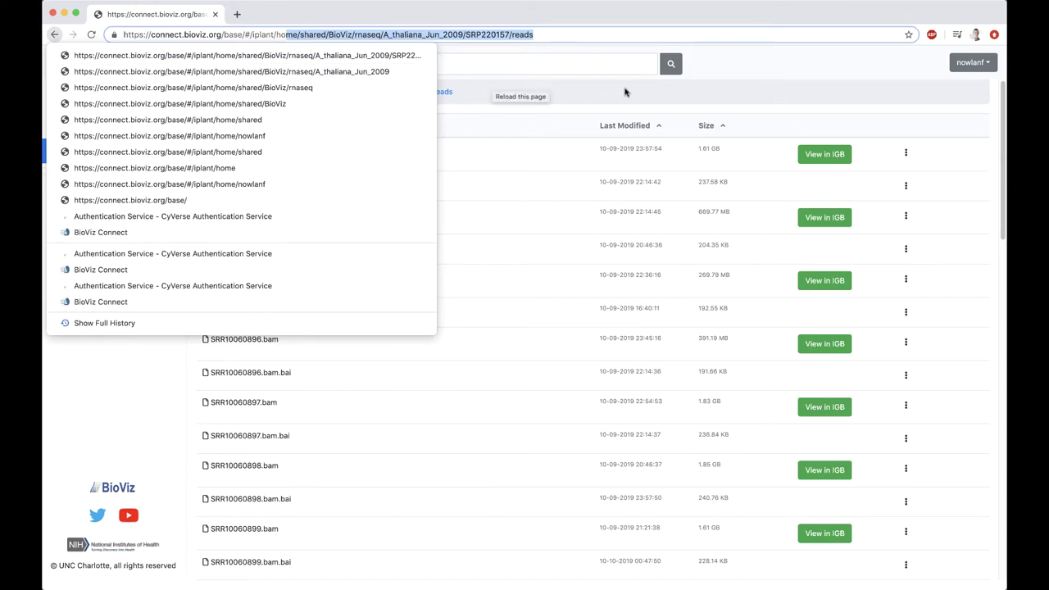
{"action": "key", "text": "Escape"}
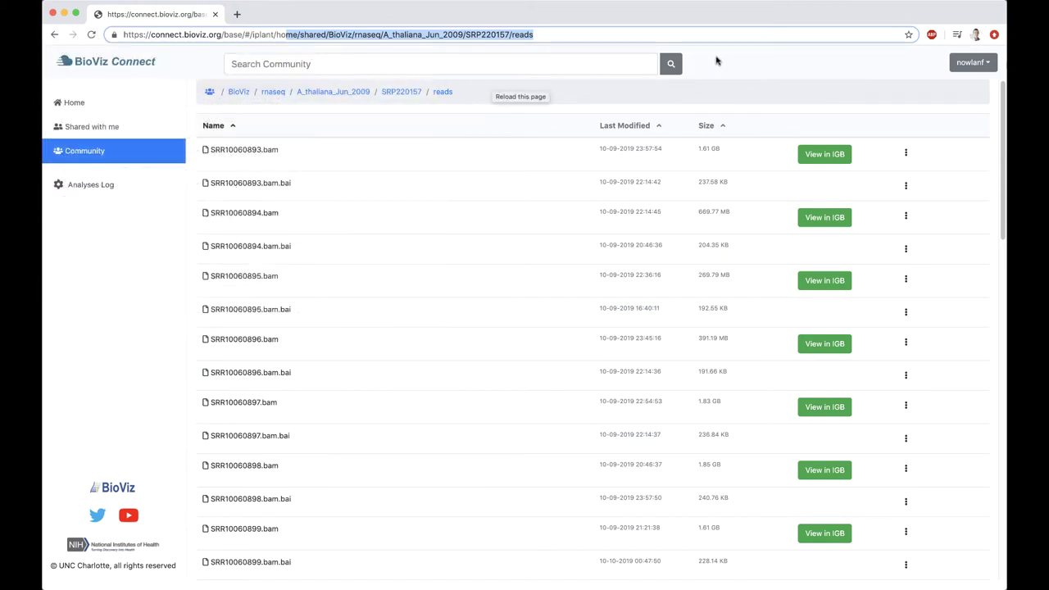
{"action": "left_click", "coordinate": [301, 34]}
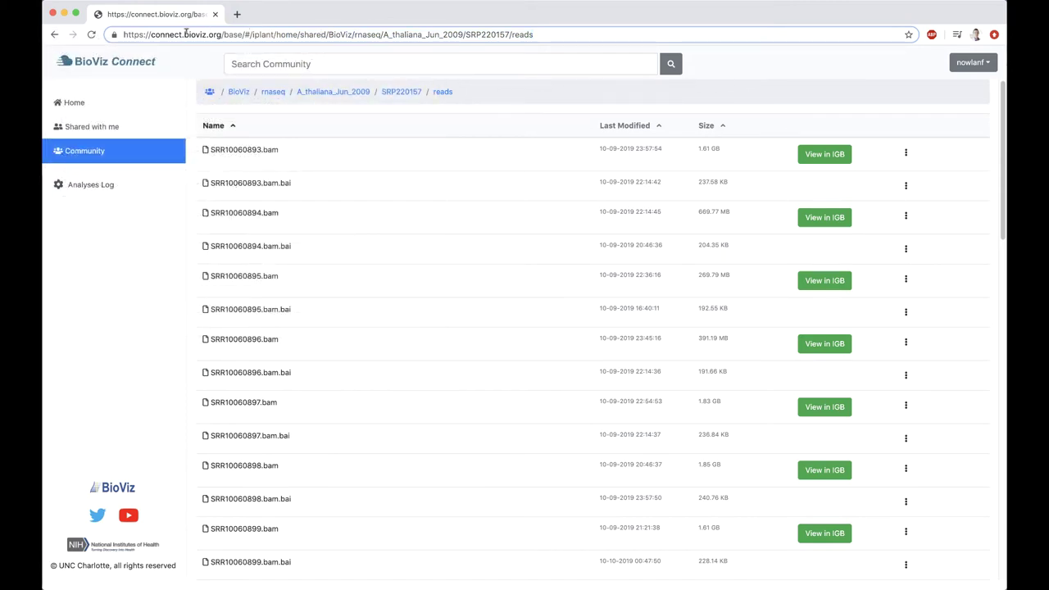
{"action": "left_click_drag", "start_coordinate": [123, 35], "coordinate": [567, 32]}
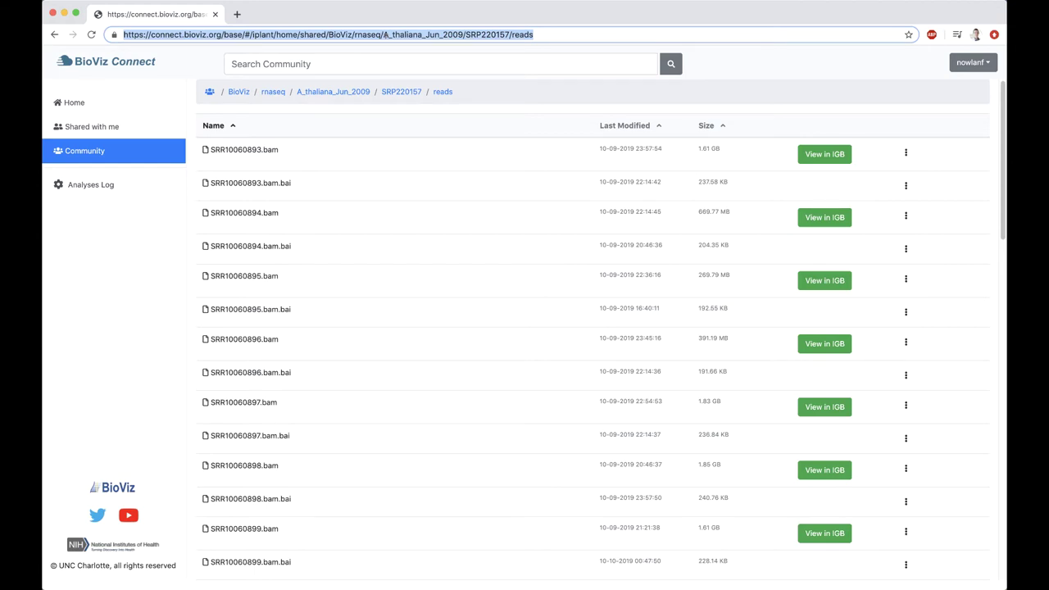
{"action": "left_click", "coordinate": [757, 72]}
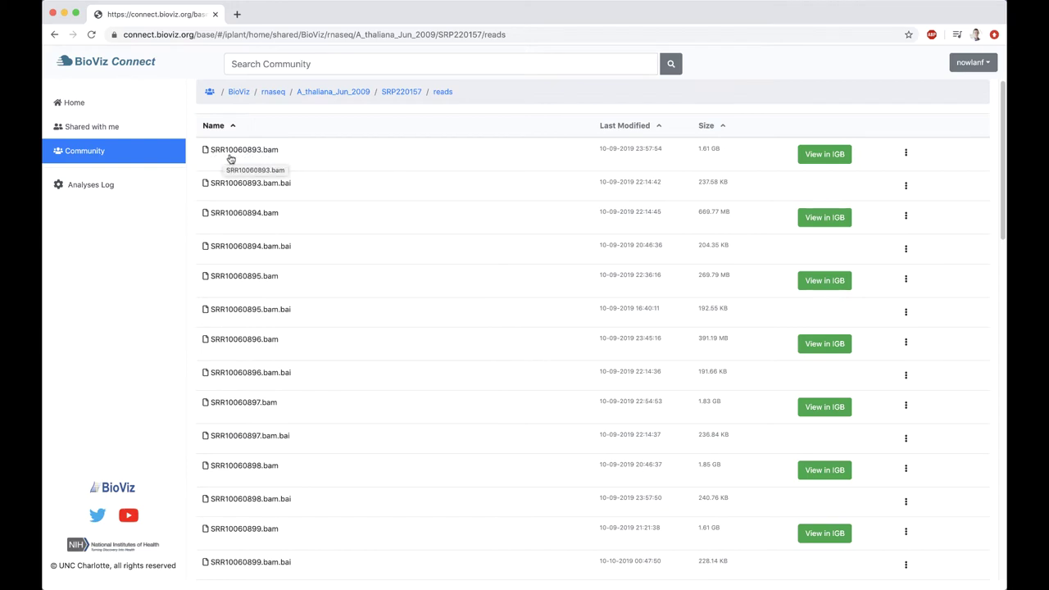
{"action": "left_click", "coordinate": [413, 159]}
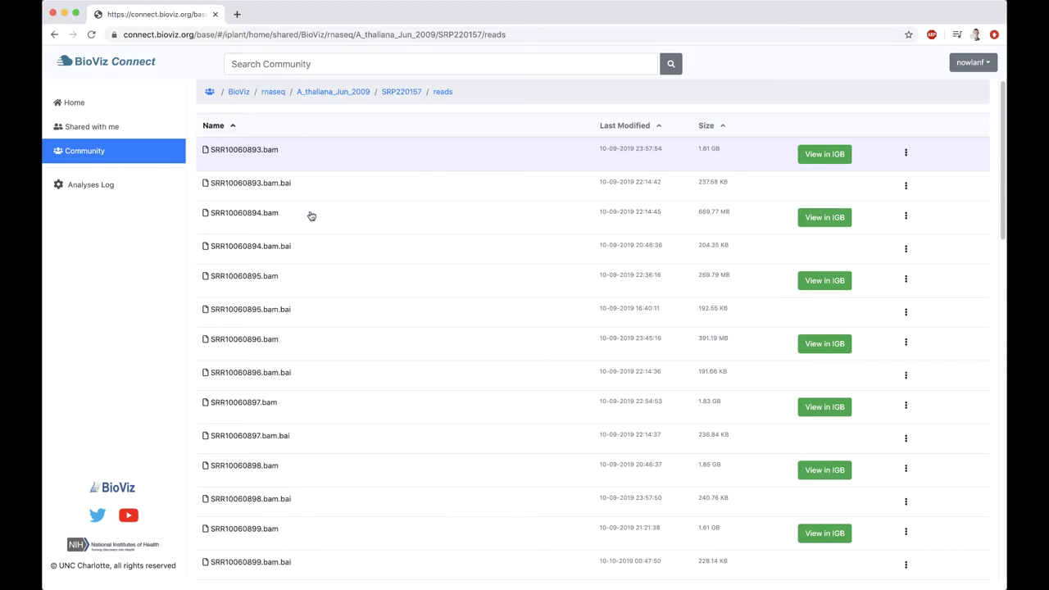
Choose Metadata from the SRR10060893.bam row's ⋮ menu to view its genome and track details
{"action": "right_click", "coordinate": [501, 157]}
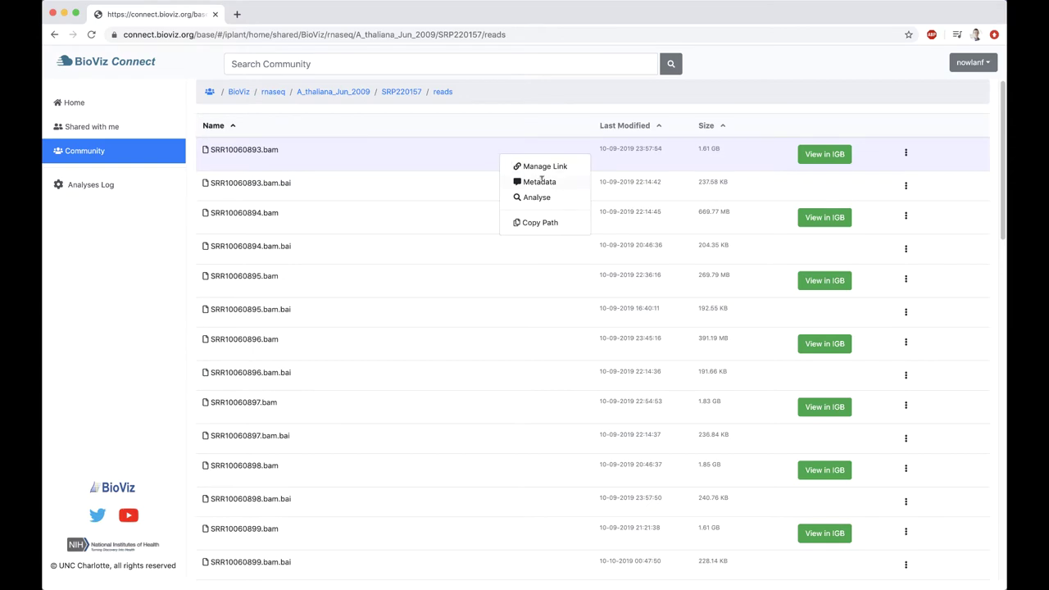
{"action": "right_click", "coordinate": [468, 157]}
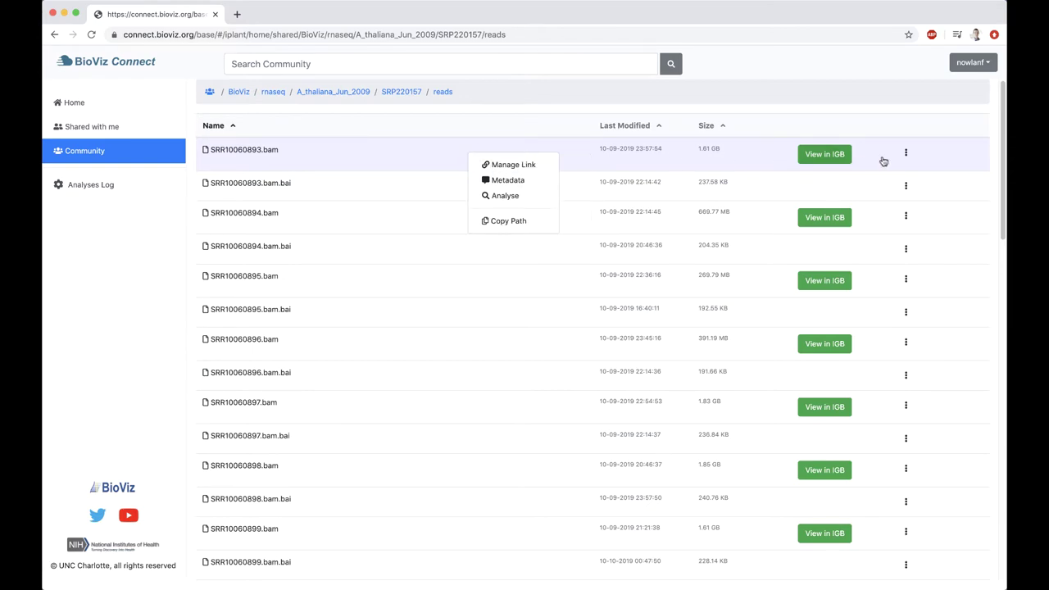
{"action": "left_click", "coordinate": [907, 155]}
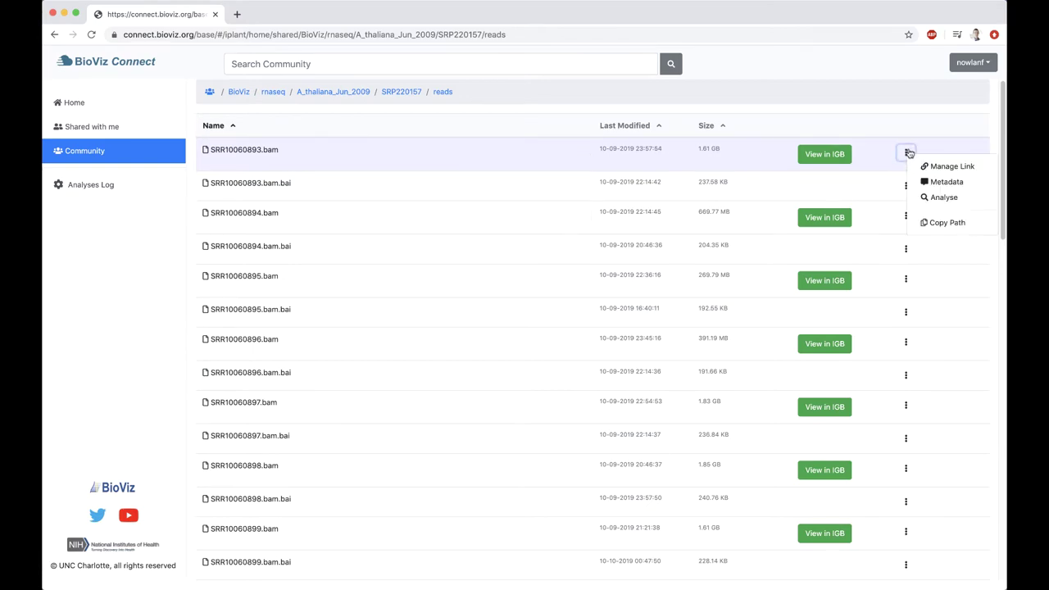
{"action": "left_click", "coordinate": [946, 181]}
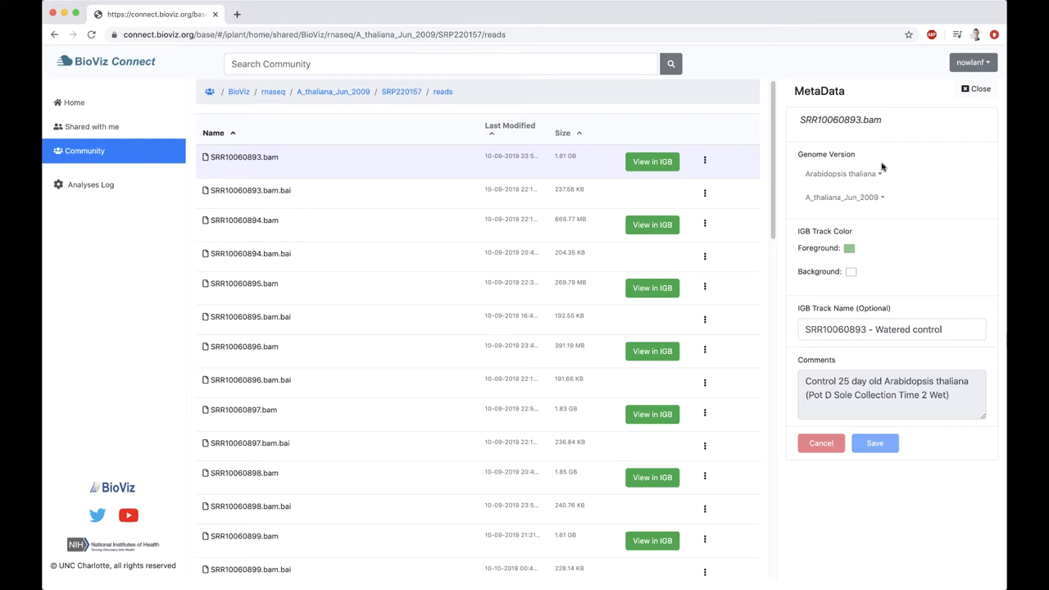
Highlight the Genome Version and run ID, then compare SRR10060894.bam metadata before returning to SRR10060893.bam
{"action": "left_click_drag", "start_coordinate": [800, 153], "coordinate": [858, 157]}
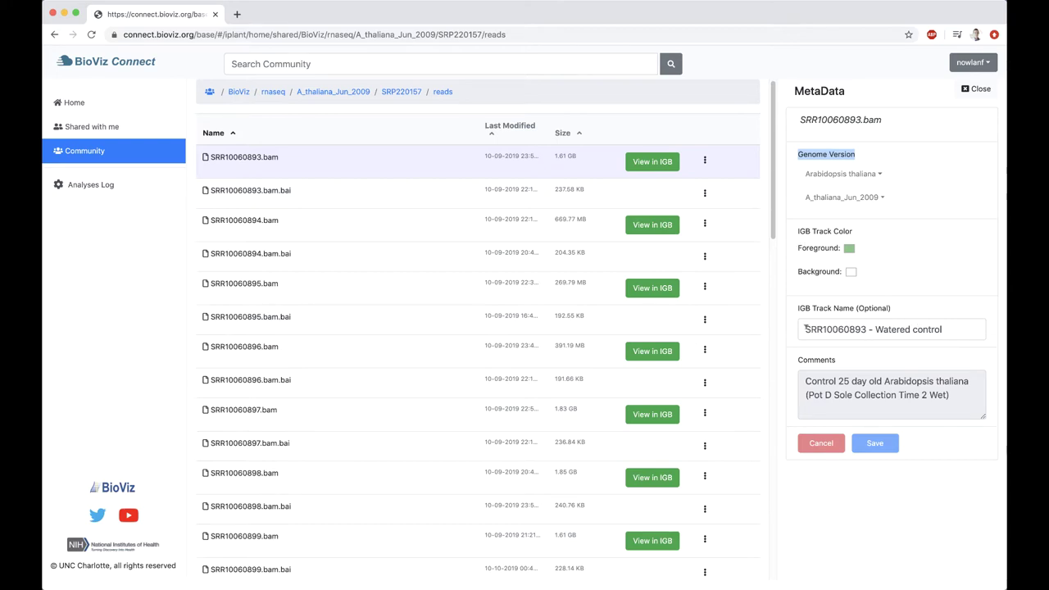
{"action": "left_click_drag", "start_coordinate": [805, 328], "coordinate": [943, 328]}
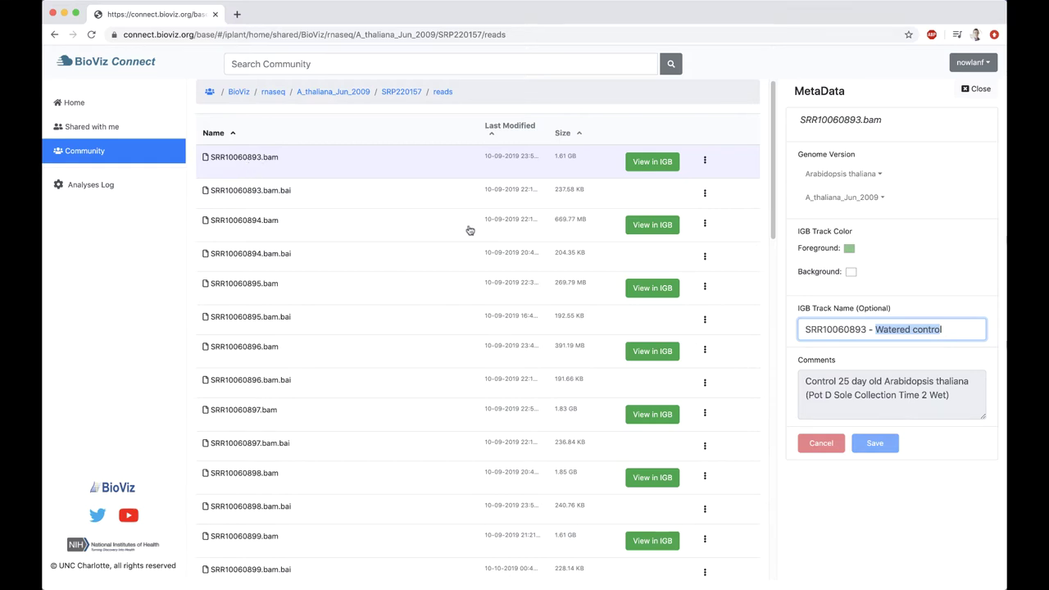
{"action": "left_click", "coordinate": [373, 229]}
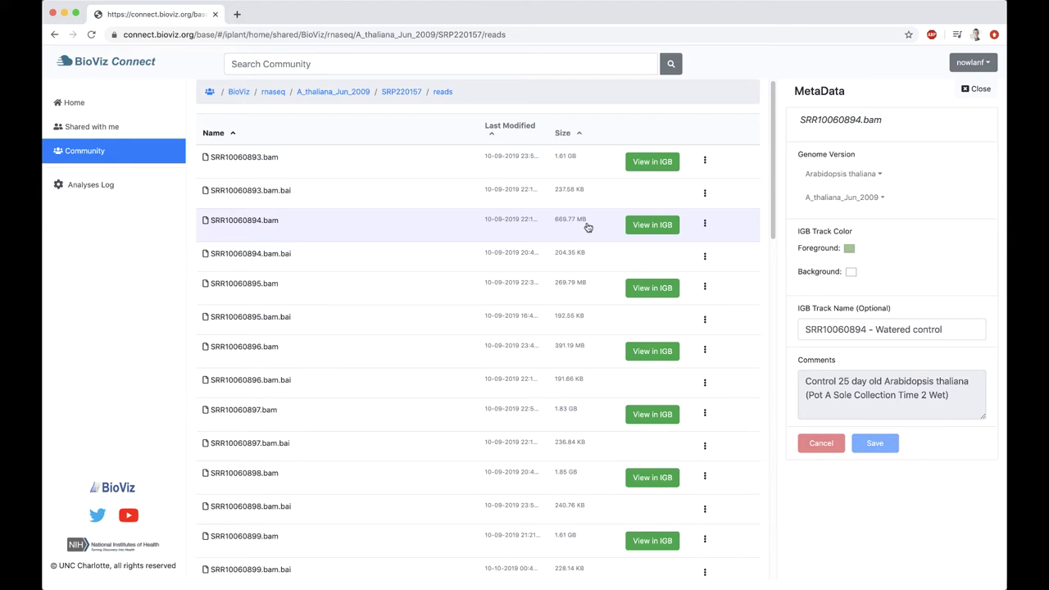
{"action": "left_click", "coordinate": [394, 166]}
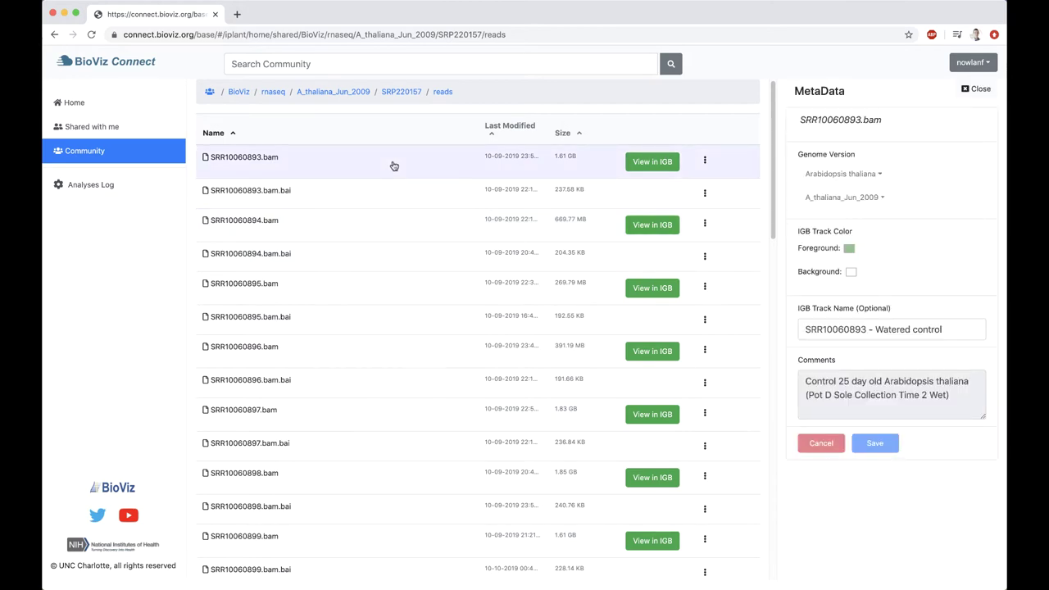
Load bioviz.org, the Integrated Genome Browser home page, in a new tab
{"action": "left_click", "coordinate": [237, 16]}
{"action": "type", "text": "bio"}
{"action": "key", "text": "Return"}
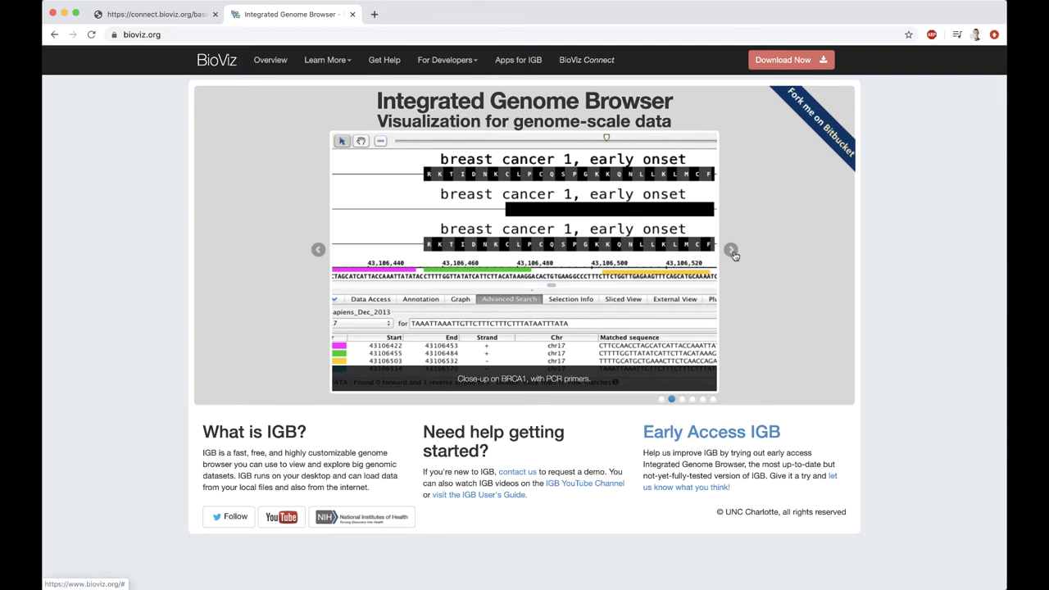
Cycle the feature slideshow through coverage, Sliced view and ProtAnnot back to the start slide
{"action": "left_click", "coordinate": [732, 251]}
{"action": "left_click", "coordinate": [732, 251]}
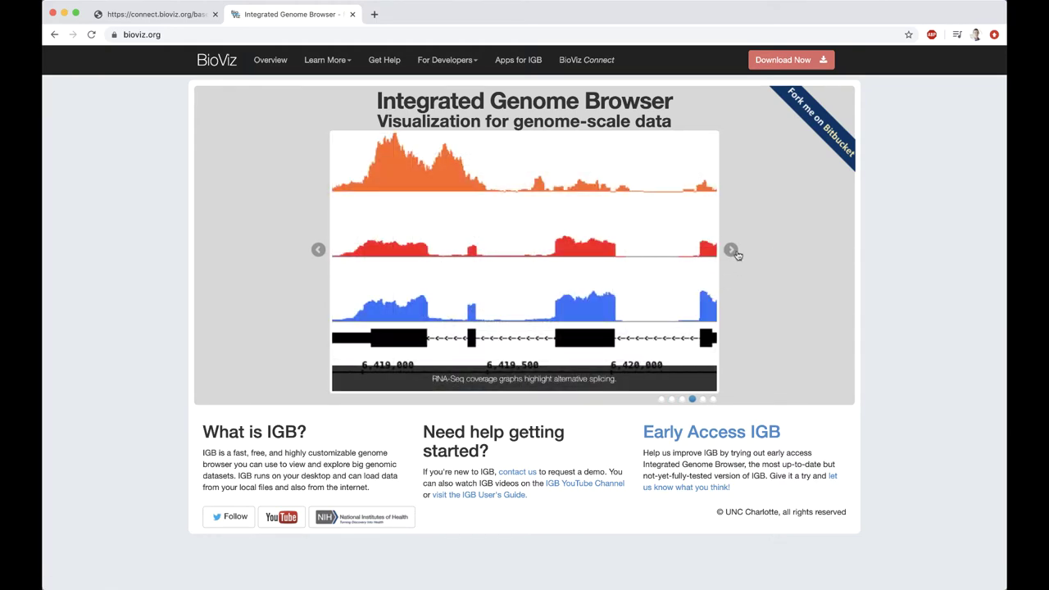
{"action": "left_click", "coordinate": [733, 252]}
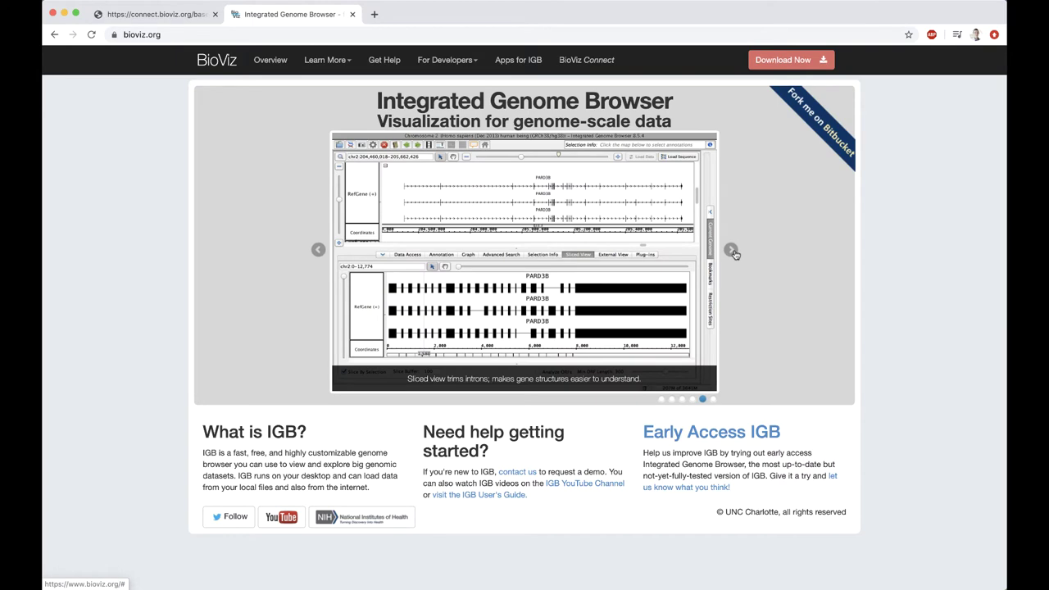
{"action": "left_click", "coordinate": [732, 251]}
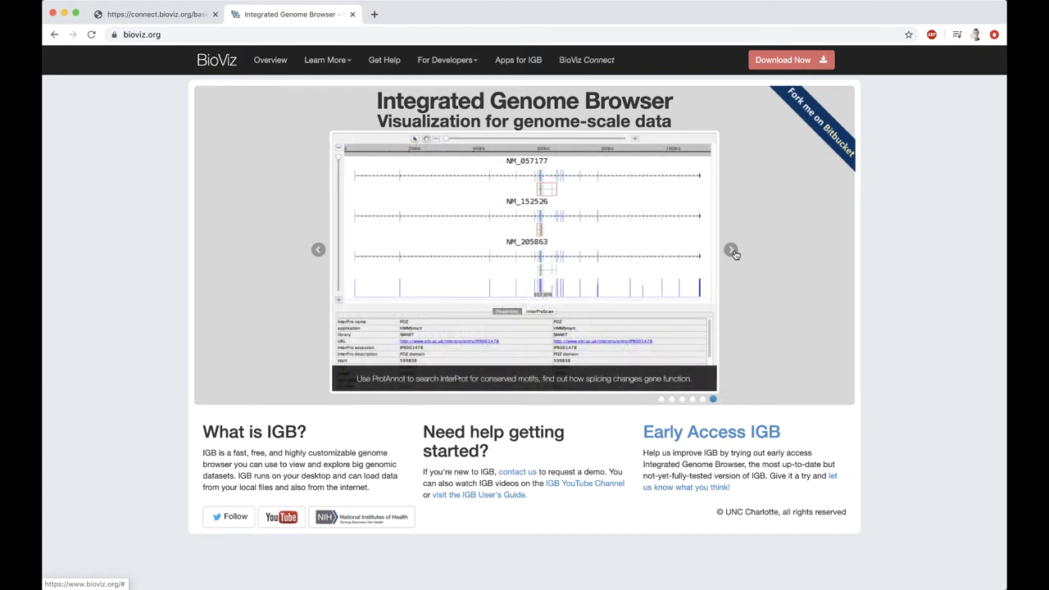
{"action": "left_click", "coordinate": [733, 252]}
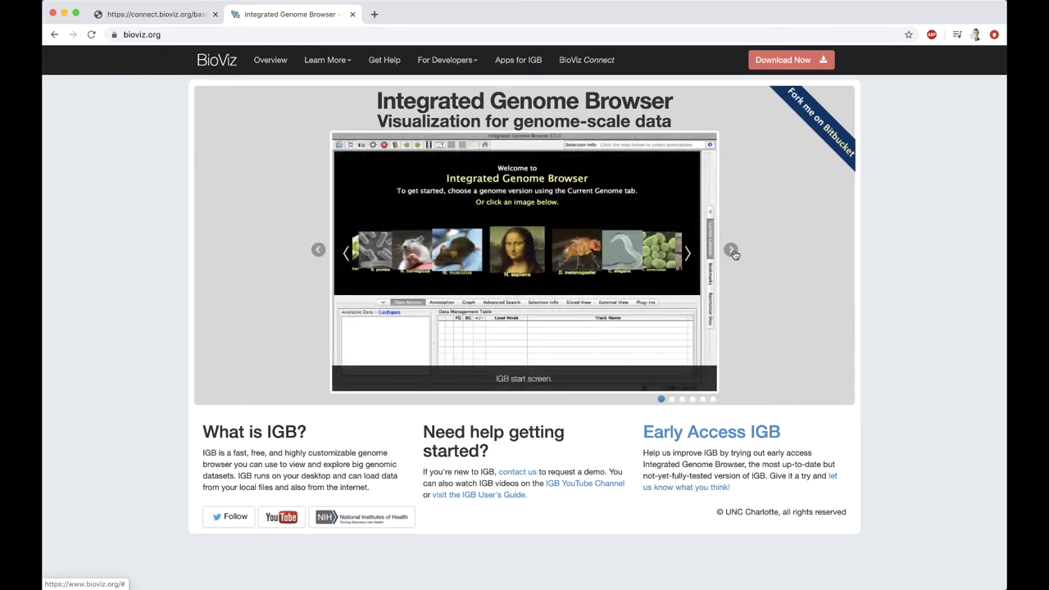
Close the bioviz.org tab and send SRR10060893.bam and SRR10060894.bam to IGB with View in IGB
{"action": "left_click", "coordinate": [352, 14]}
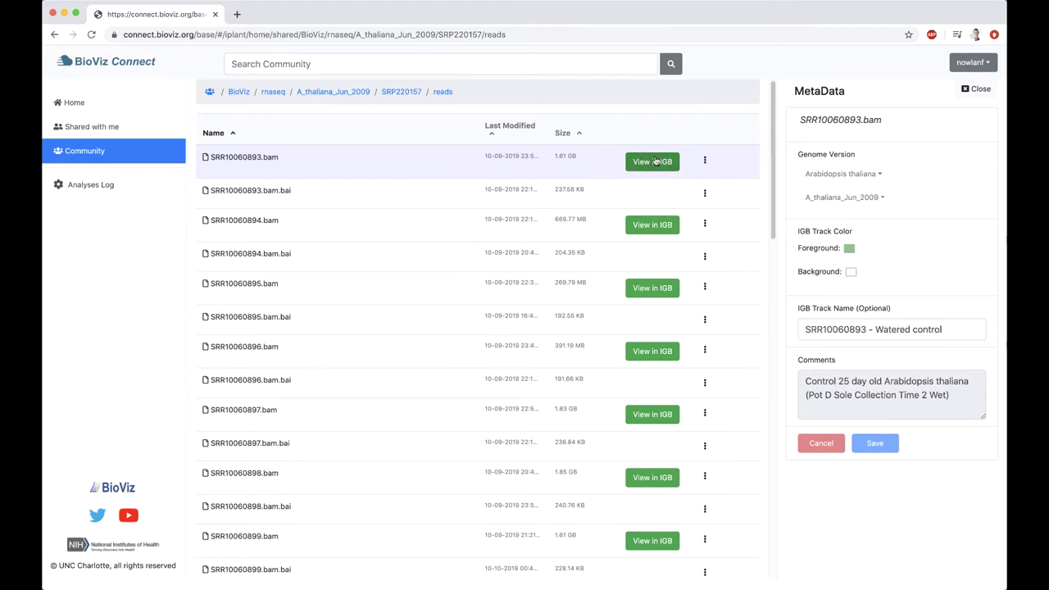
{"action": "left_click", "coordinate": [655, 162]}
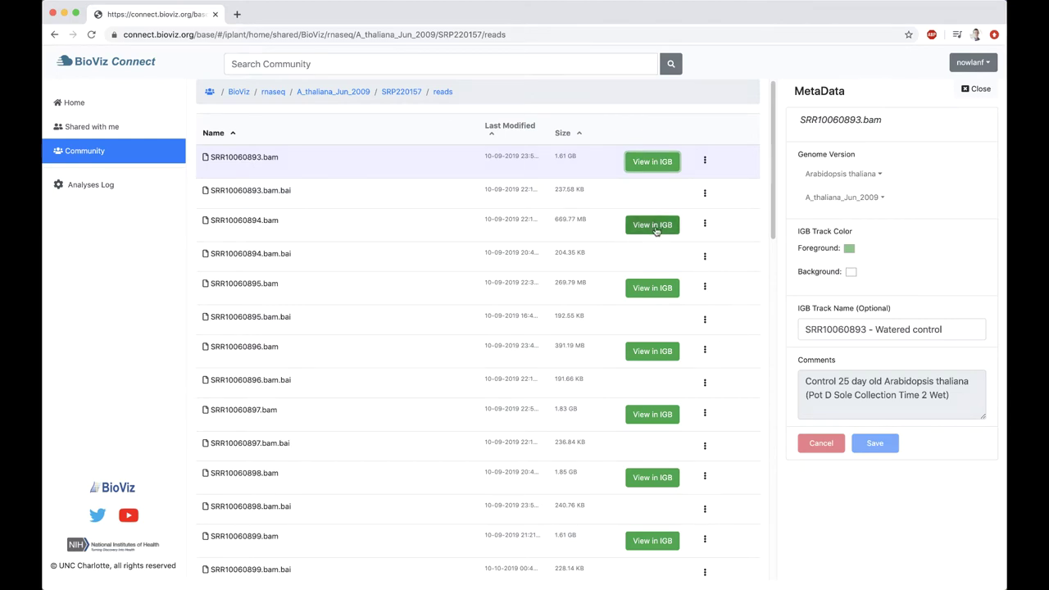
{"action": "left_click", "coordinate": [655, 229]}
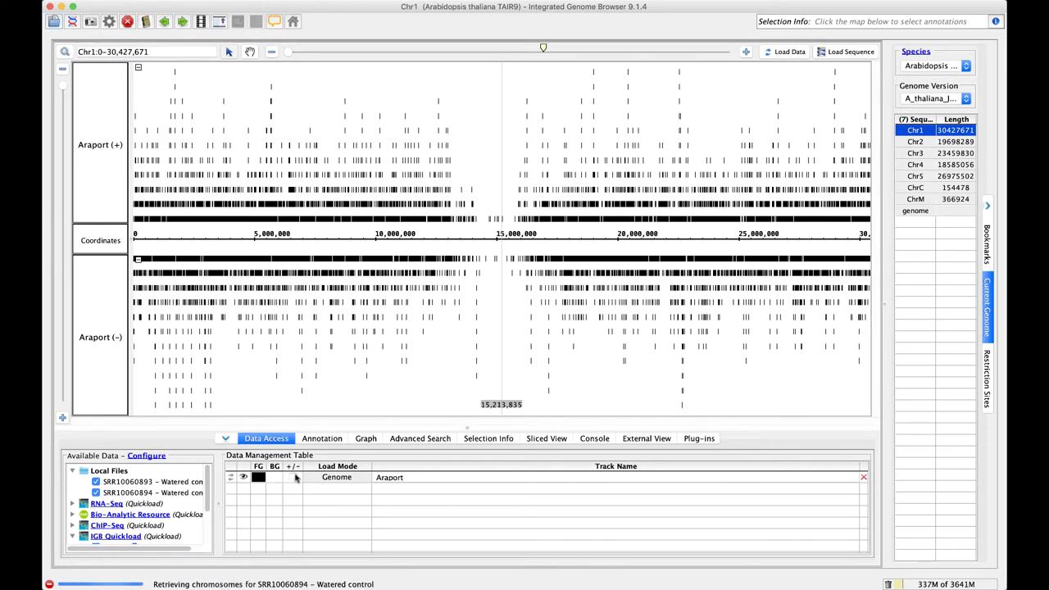
Tick +/- for Araport, SRR10060893 and SRR10060894, dismissing the zoom-in load messages with OK
{"action": "left_click", "coordinate": [293, 478]}
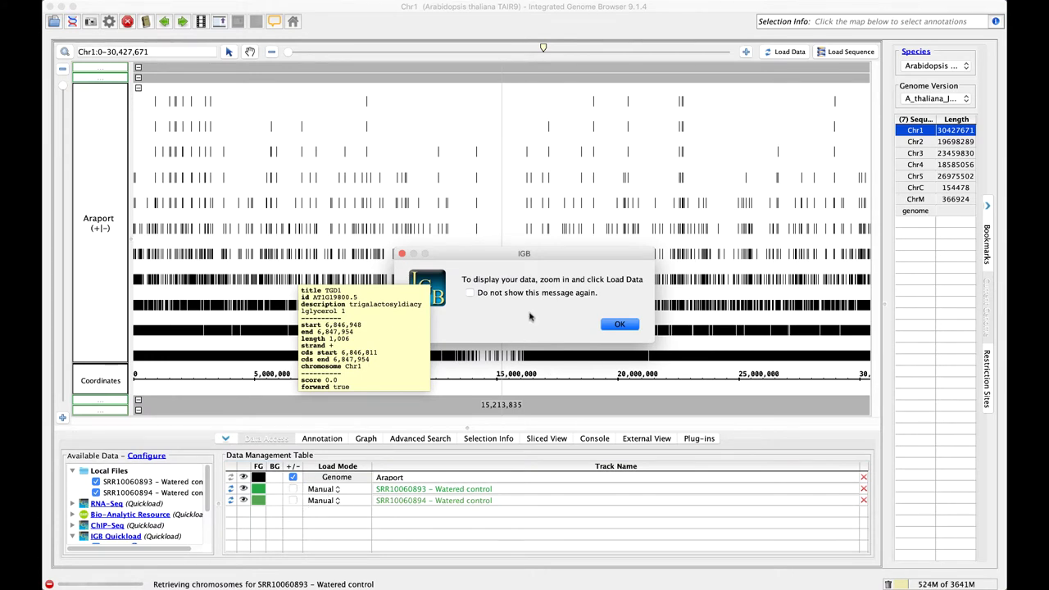
{"action": "left_click", "coordinate": [620, 324]}
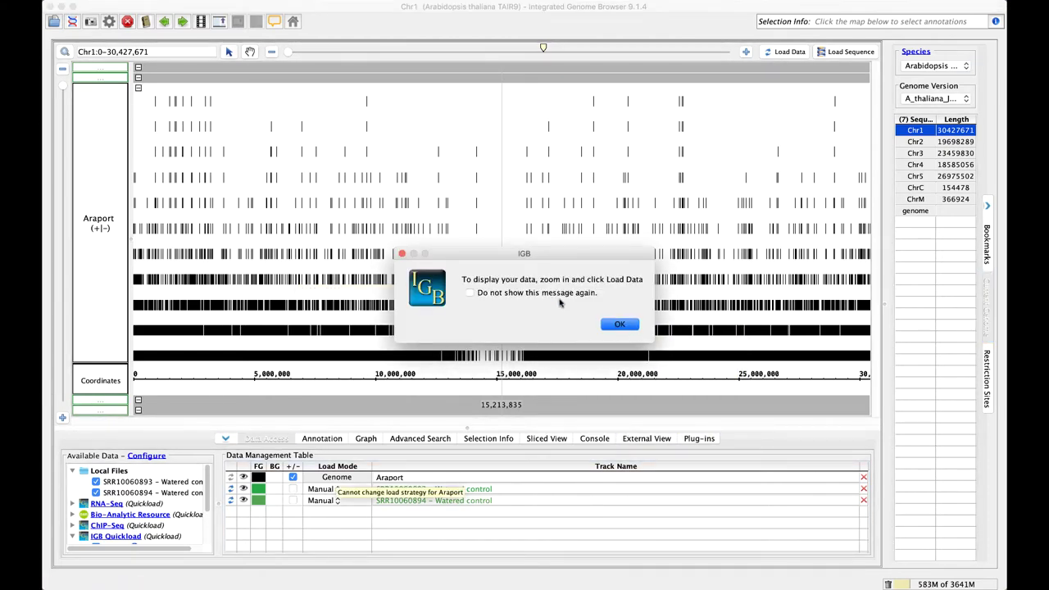
{"action": "left_click", "coordinate": [616, 325]}
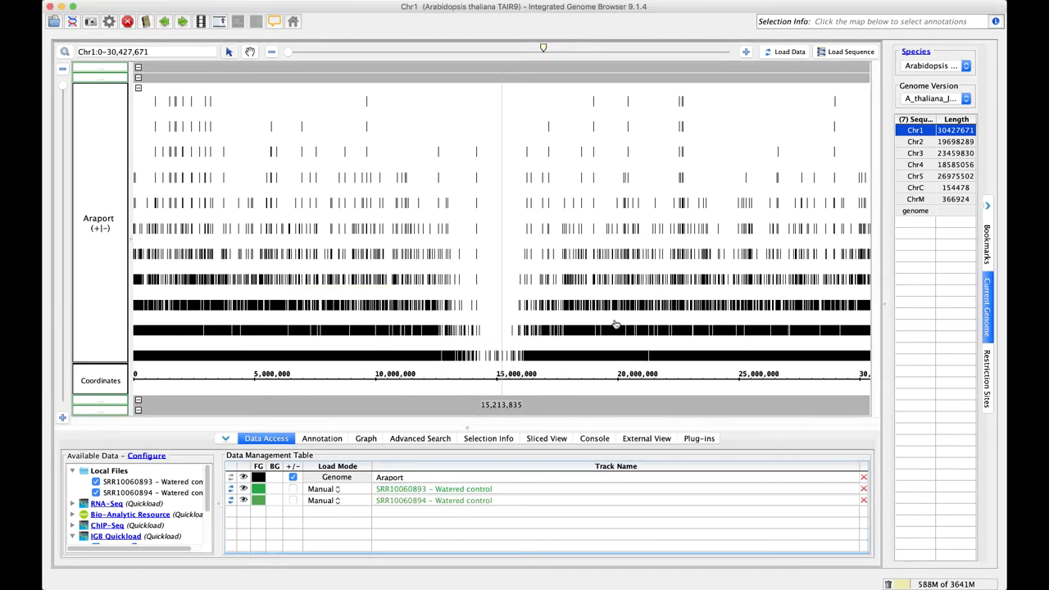
{"action": "left_click", "coordinate": [292, 489]}
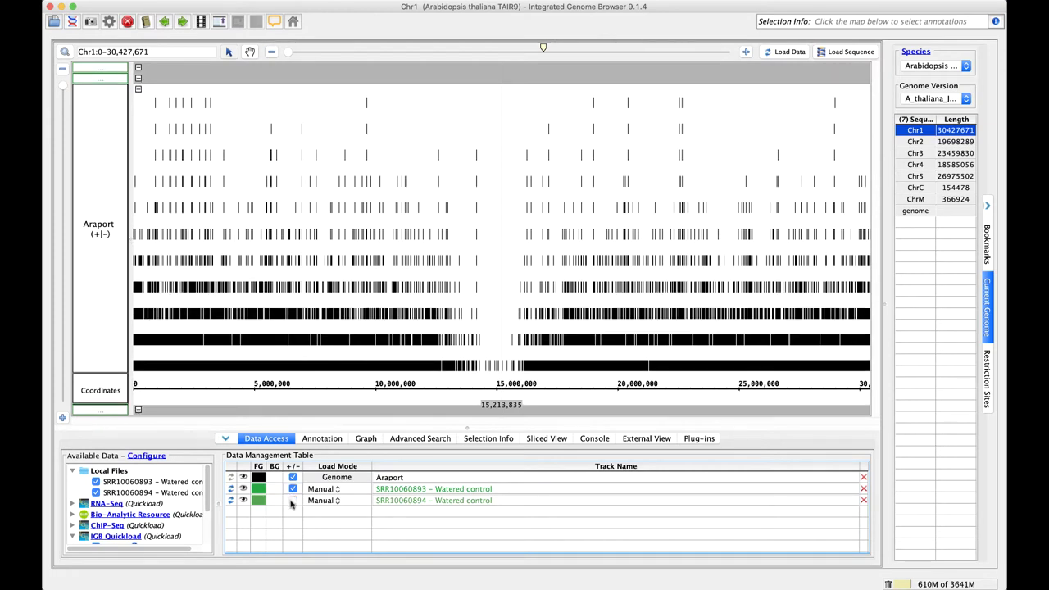
{"action": "left_click", "coordinate": [293, 501]}
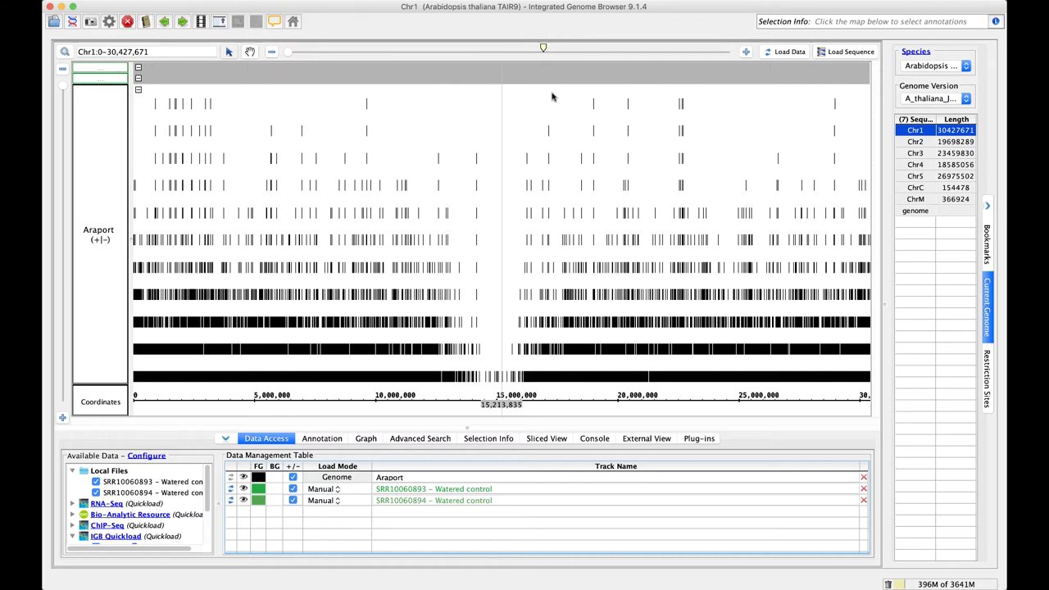
Jump to the SR45A gene by searching sr45a in the location box
{"action": "left_click", "coordinate": [175, 50]}
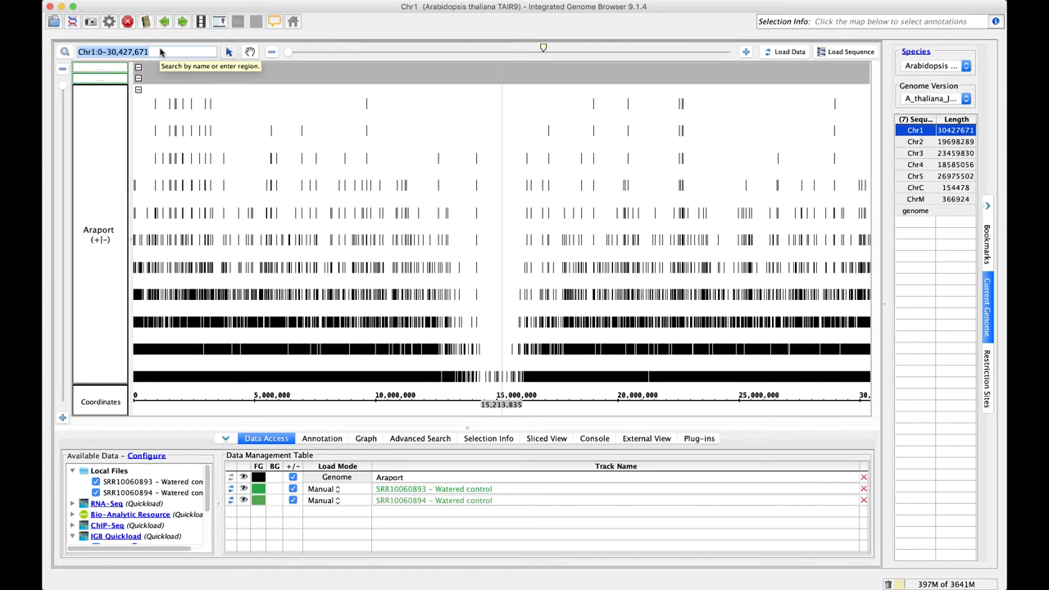
{"action": "type", "text": "sr45a"}
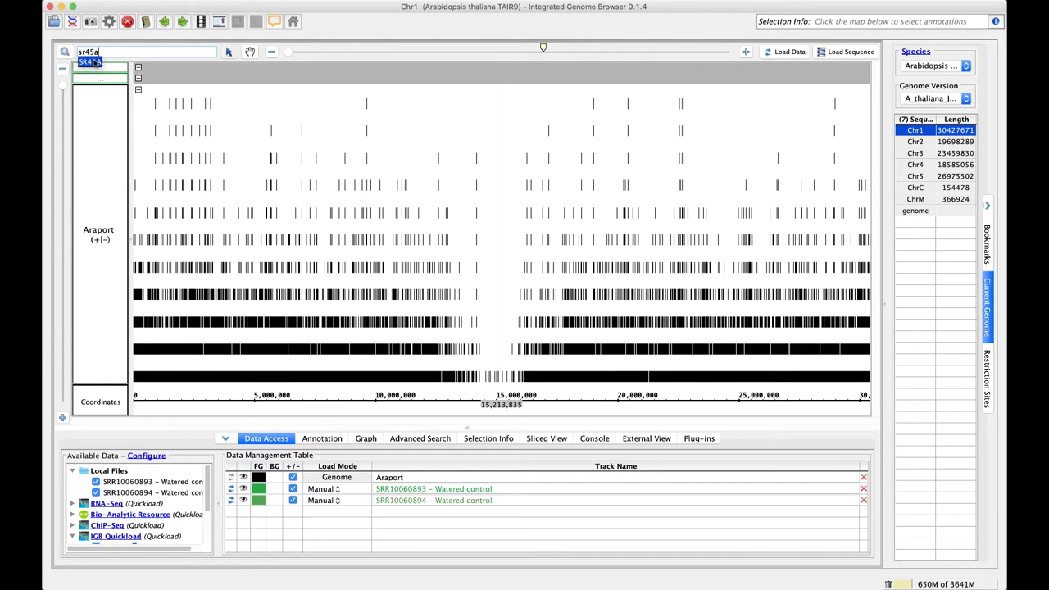
{"action": "left_click", "coordinate": [94, 63]}
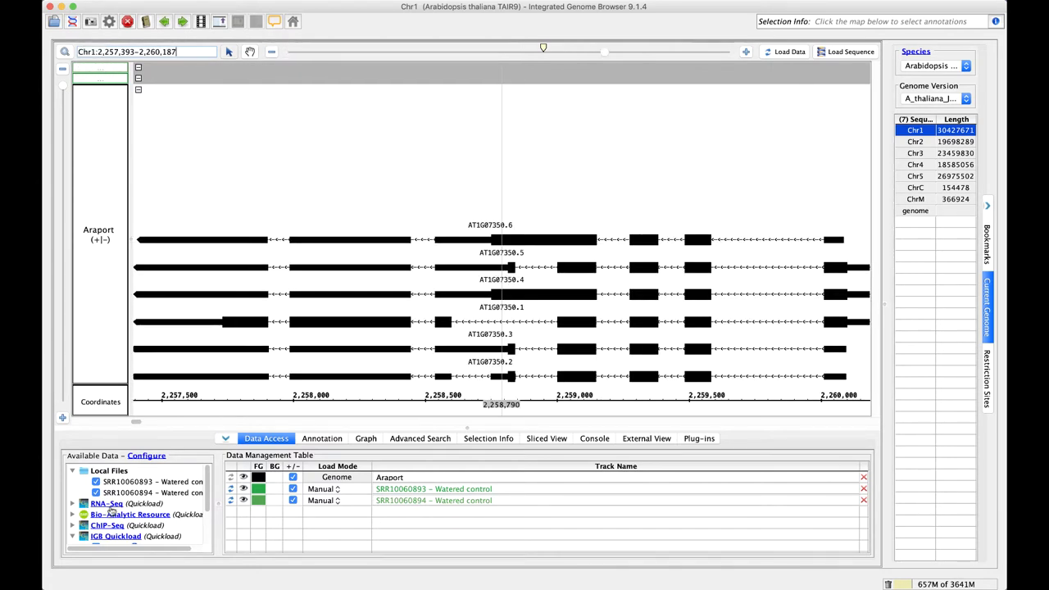
Remove the Araport annotations, confirming with Yes, and add TAIR10 All instead
{"action": "scroll", "coordinate": [111, 509], "scroll_direction": "down", "scroll_amount": 3}
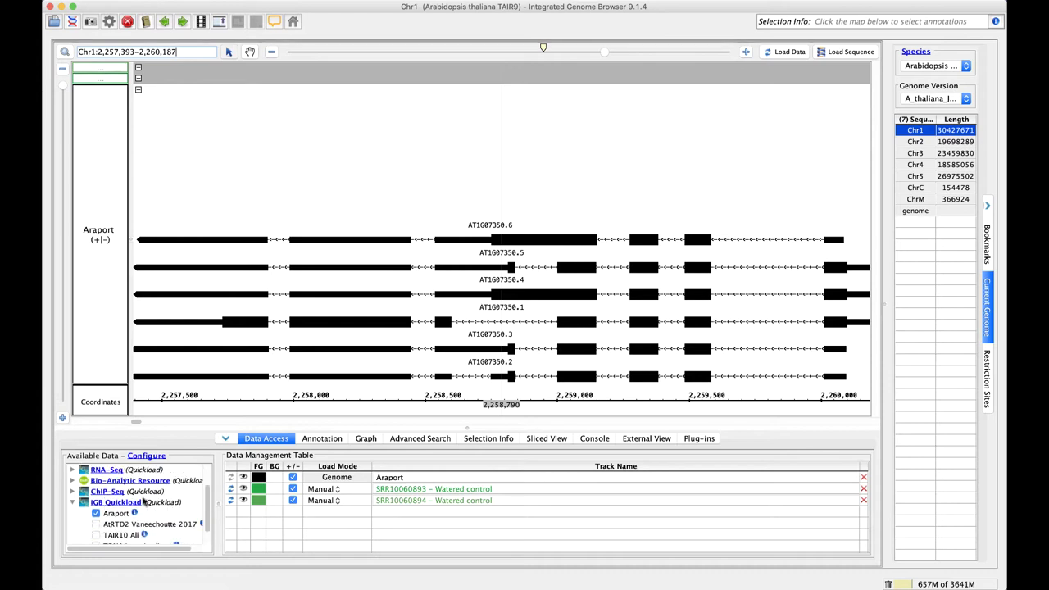
{"action": "scroll", "coordinate": [109, 510], "scroll_direction": "down", "scroll_amount": 1}
{"action": "left_click", "coordinate": [116, 502]}
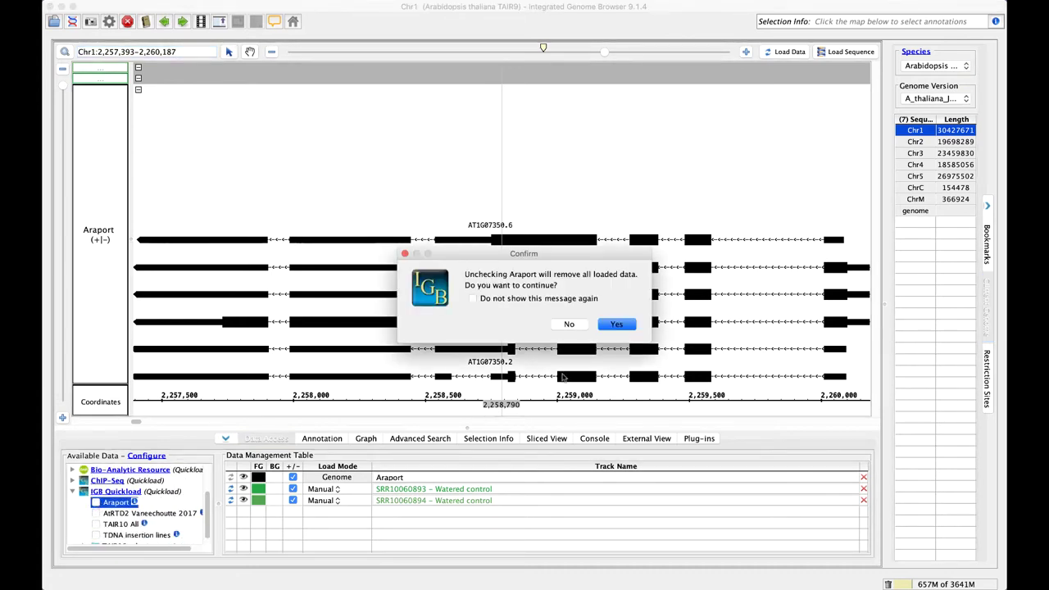
{"action": "left_click", "coordinate": [616, 324]}
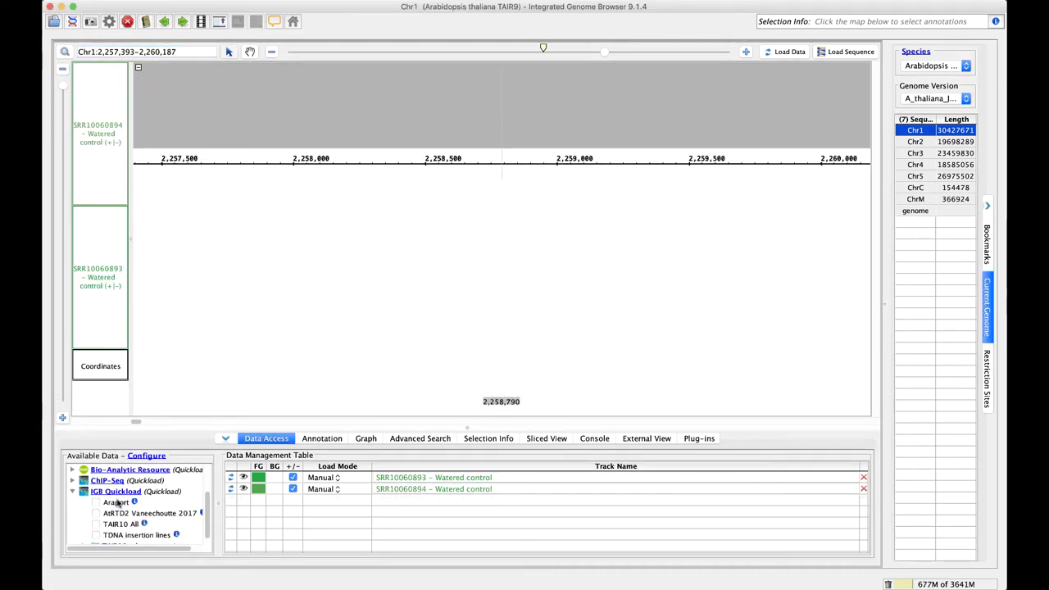
{"action": "scroll", "coordinate": [149, 515], "scroll_direction": "down", "scroll_amount": 1}
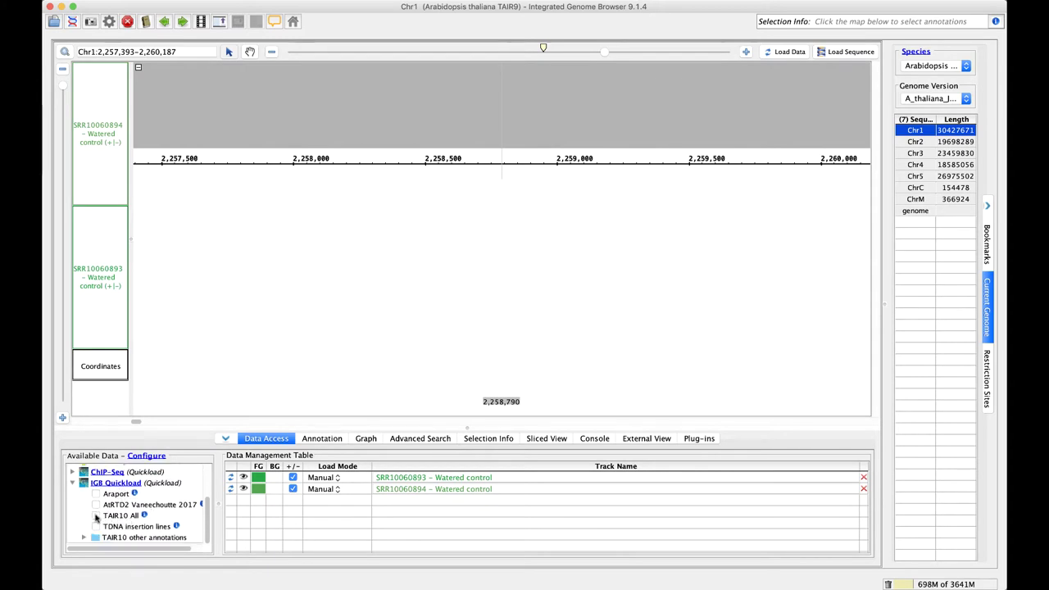
{"action": "left_click", "coordinate": [96, 517]}
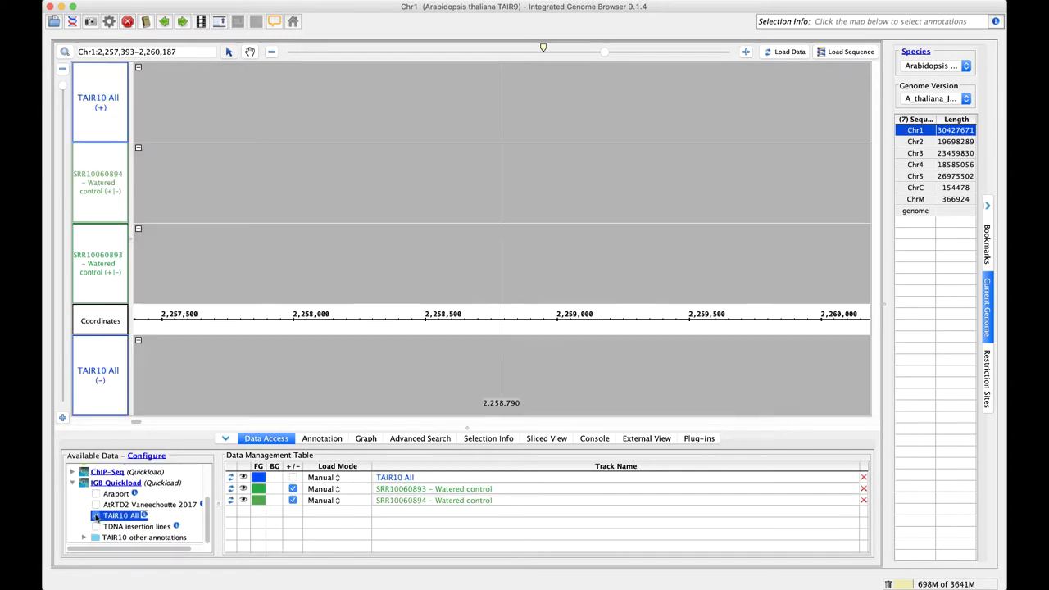
Combine TAIR10 All strands, keep manual loading, move it to the bottom and colour it black
{"action": "left_click", "coordinate": [294, 478]}
{"action": "left_click", "coordinate": [343, 479]}
{"action": "left_click", "coordinate": [342, 479]}
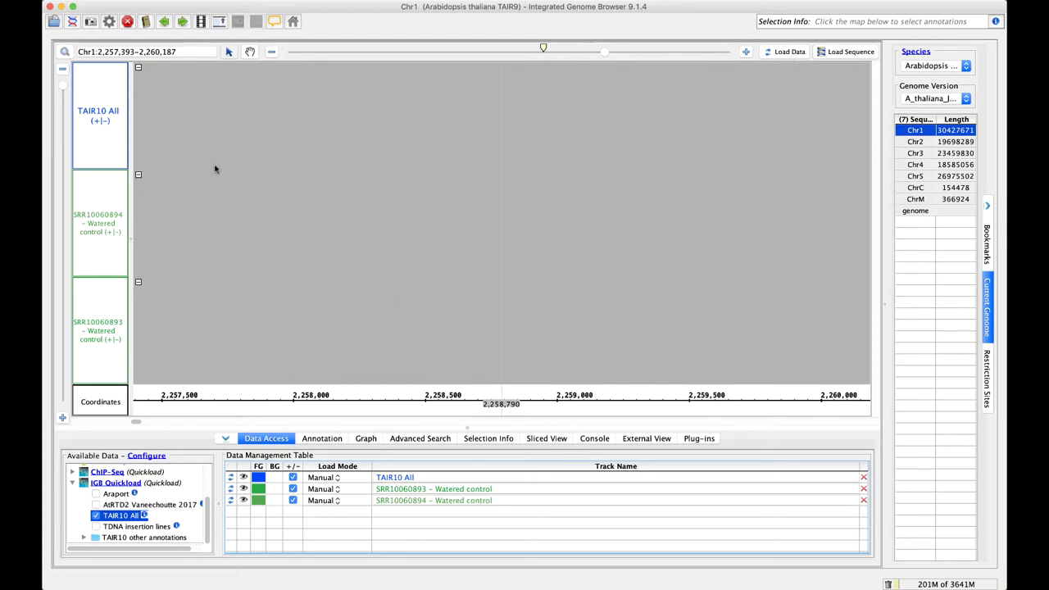
{"action": "left_click_drag", "start_coordinate": [103, 134], "coordinate": [103, 373]}
{"action": "left_click", "coordinate": [260, 476]}
{"action": "left_click", "coordinate": [182, 499]}
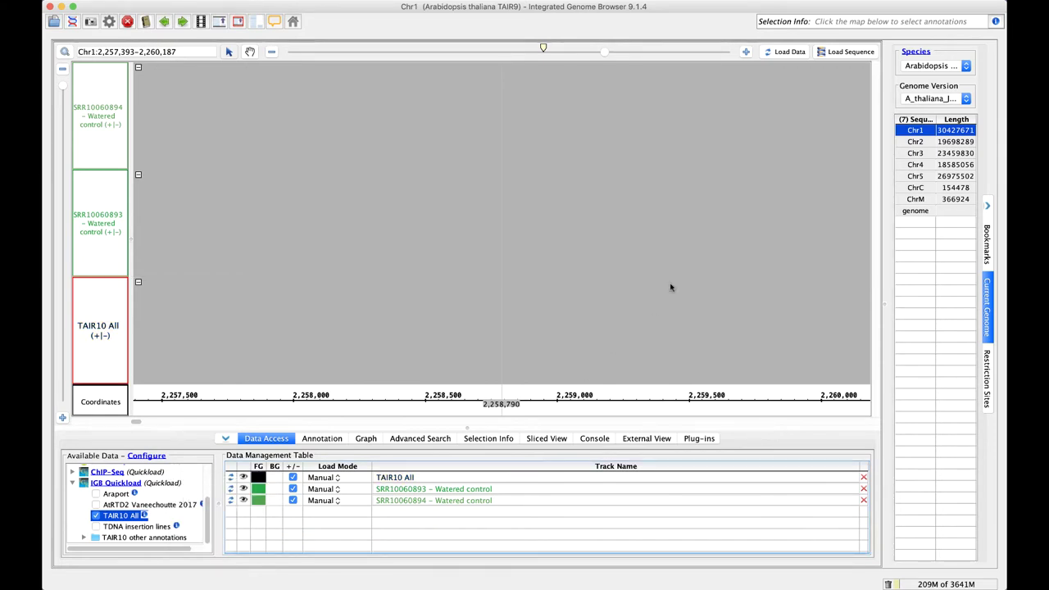
Load the SR45A reads, move SRR10060893 above SRR10060894, and load the Chr1 sequence
{"action": "left_click", "coordinate": [778, 53]}
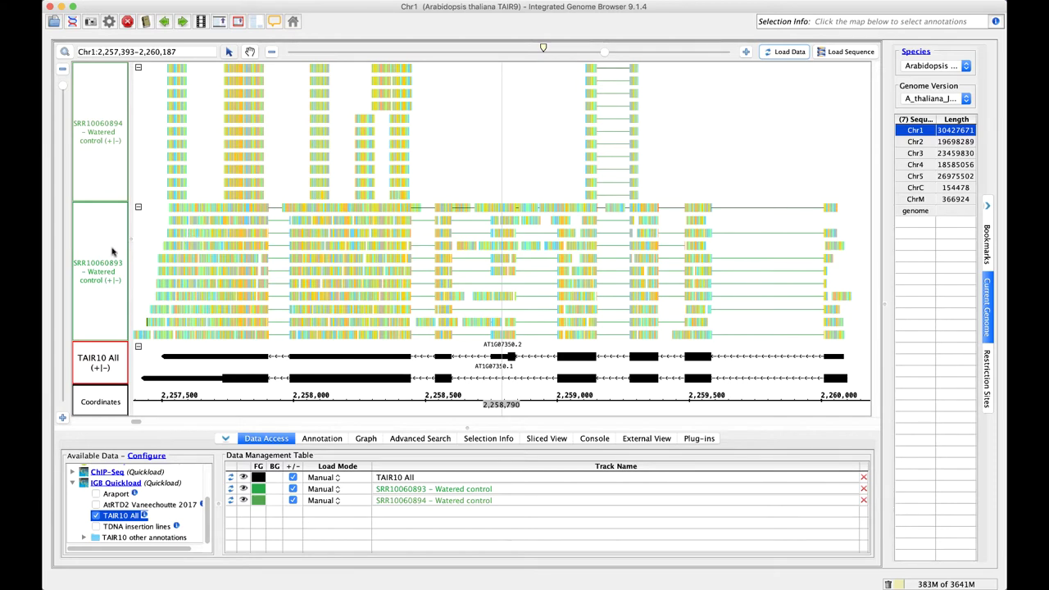
{"action": "left_click_drag", "start_coordinate": [127, 250], "coordinate": [104, 80]}
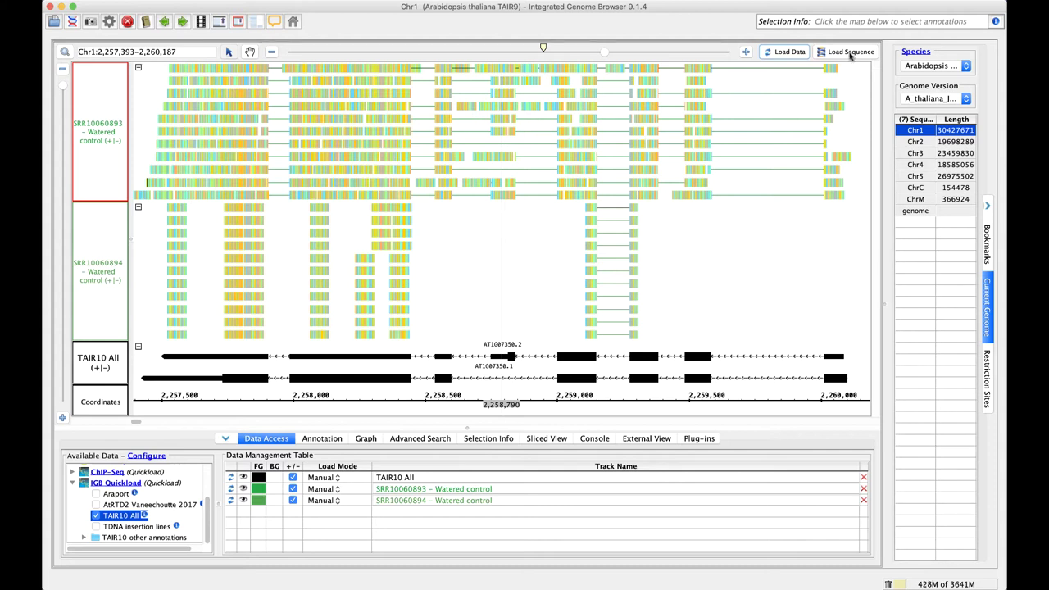
{"action": "left_click", "coordinate": [850, 52]}
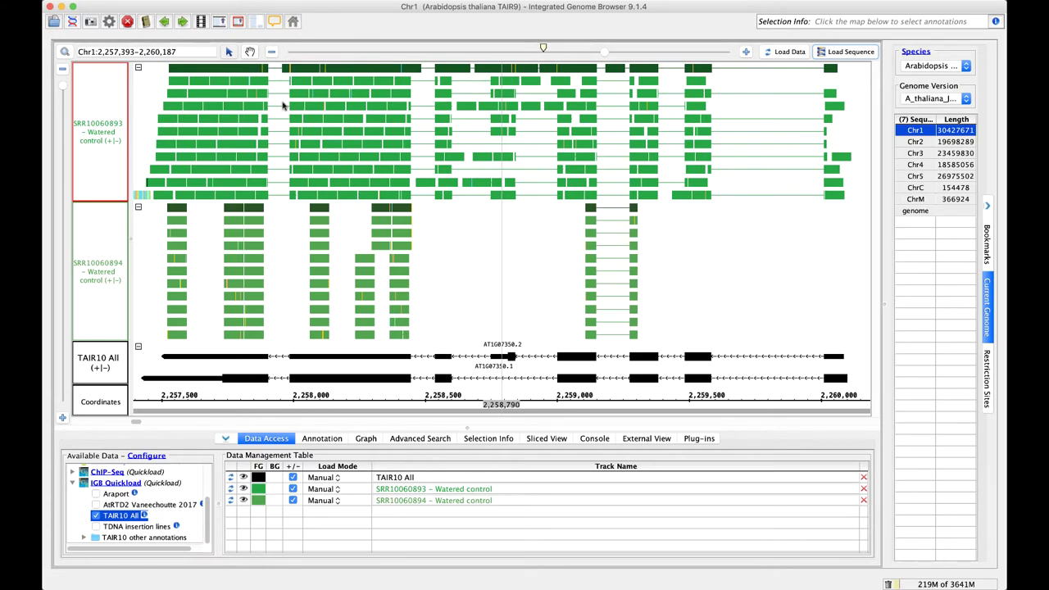
Select the SRR10060894 track and inspect reads near 2,257,887, 2,258,107 and 2,258,274
{"action": "mouse_move", "coordinate": [239, 141]}
{"action": "left_click", "coordinate": [109, 279]}
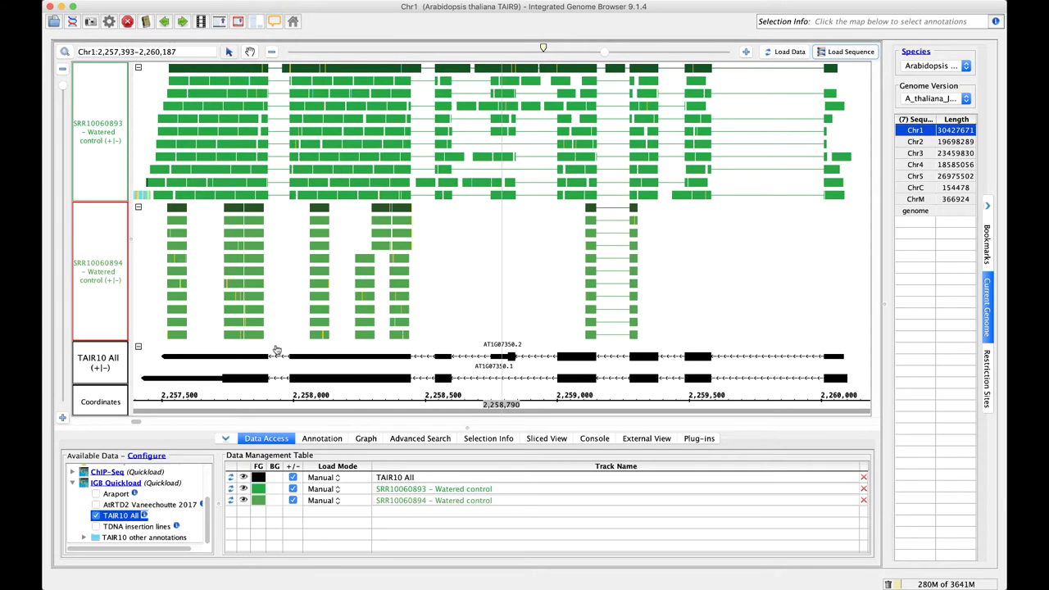
{"action": "left_click", "coordinate": [177, 310]}
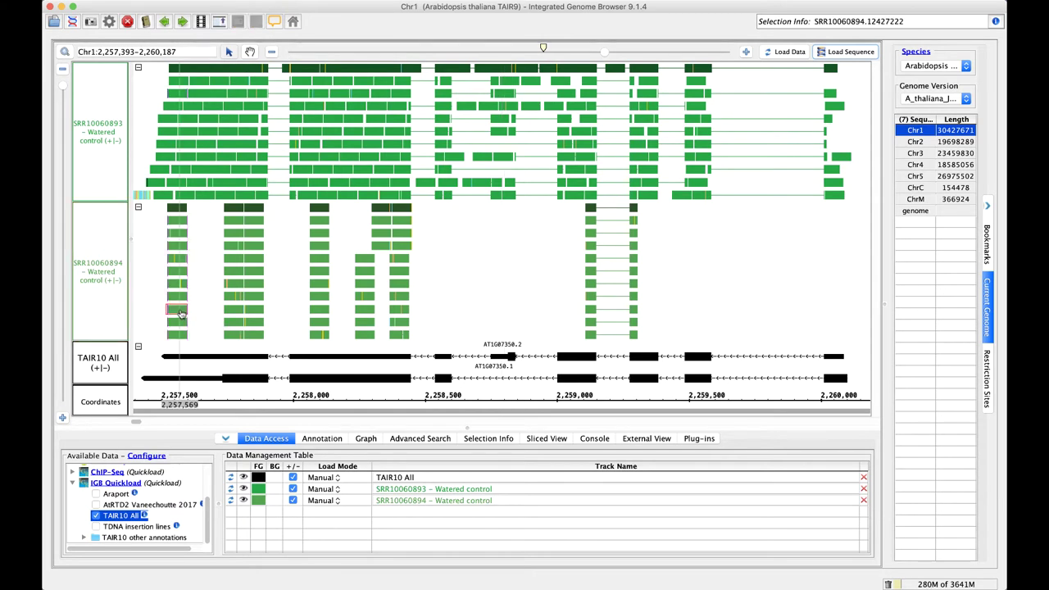
{"action": "left_click", "coordinate": [243, 308]}
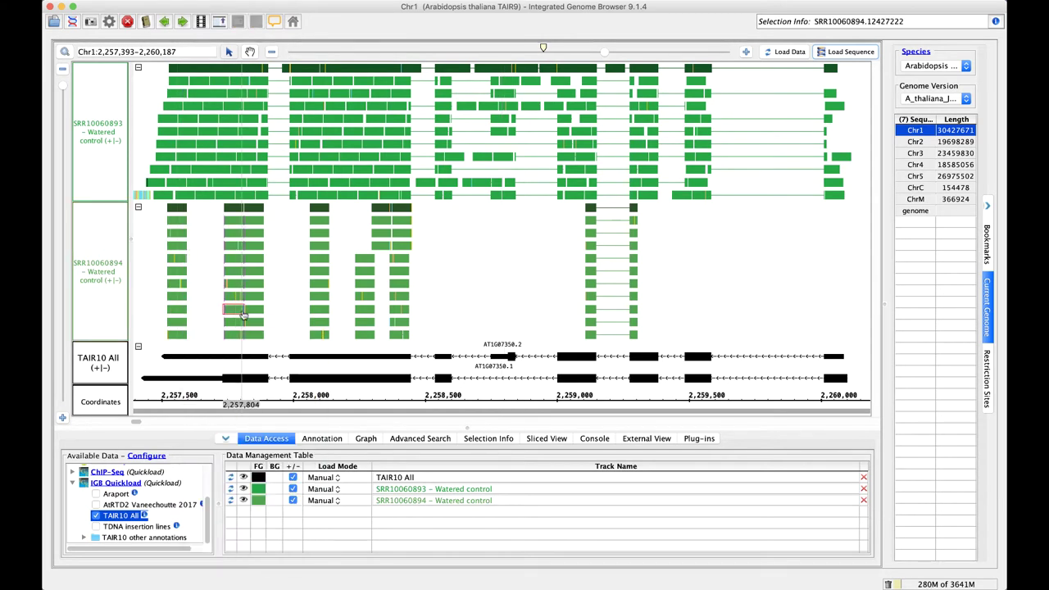
{"action": "left_click", "coordinate": [323, 311]}
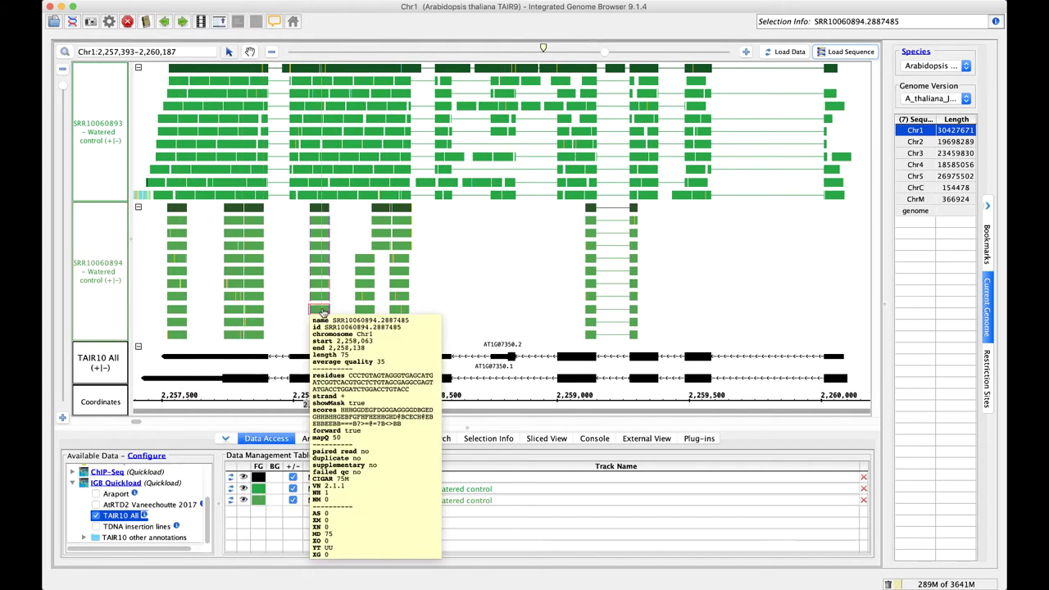
{"action": "left_click", "coordinate": [366, 311]}
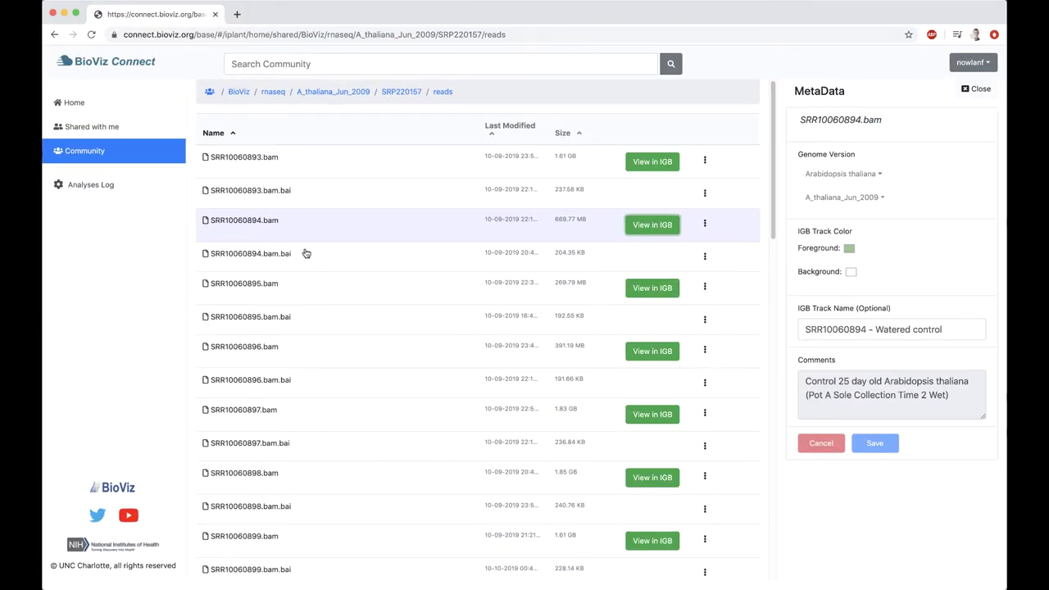
Scroll down the reads folder and show SRR10060911.bam's metadata, a red Heat treated track
{"action": "scroll", "coordinate": [382, 264], "scroll_direction": "down", "scroll_amount": 3}
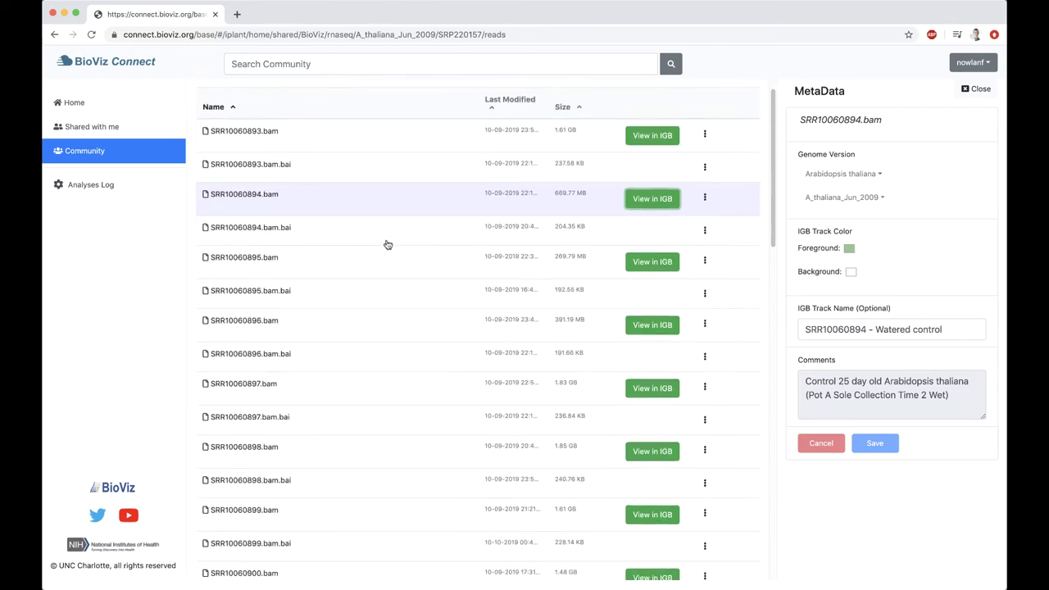
{"action": "scroll", "coordinate": [389, 243], "scroll_direction": "down", "scroll_amount": 5}
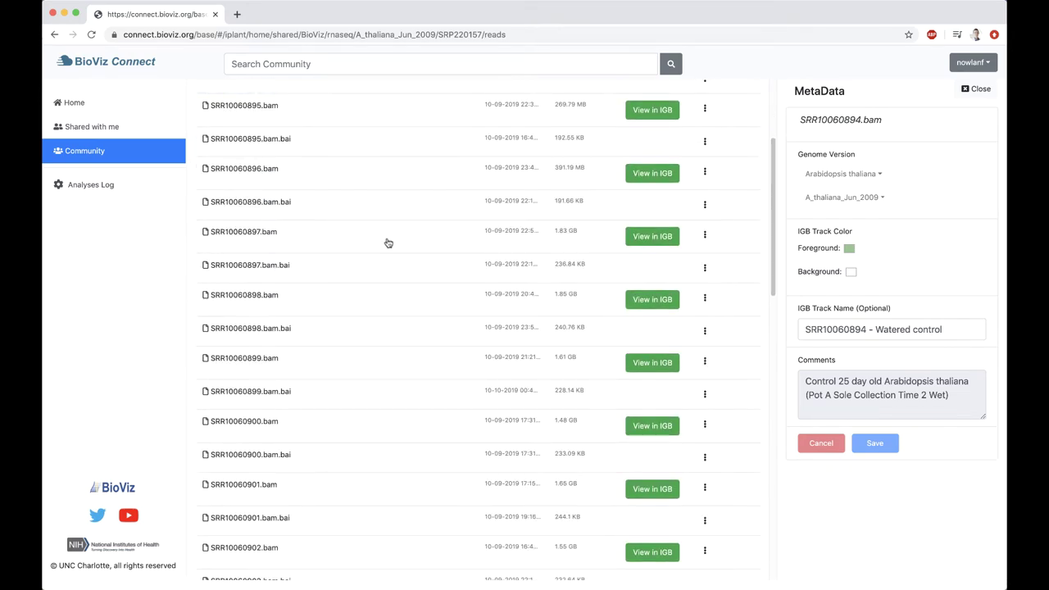
{"action": "scroll", "coordinate": [325, 386], "scroll_direction": "down", "scroll_amount": 15}
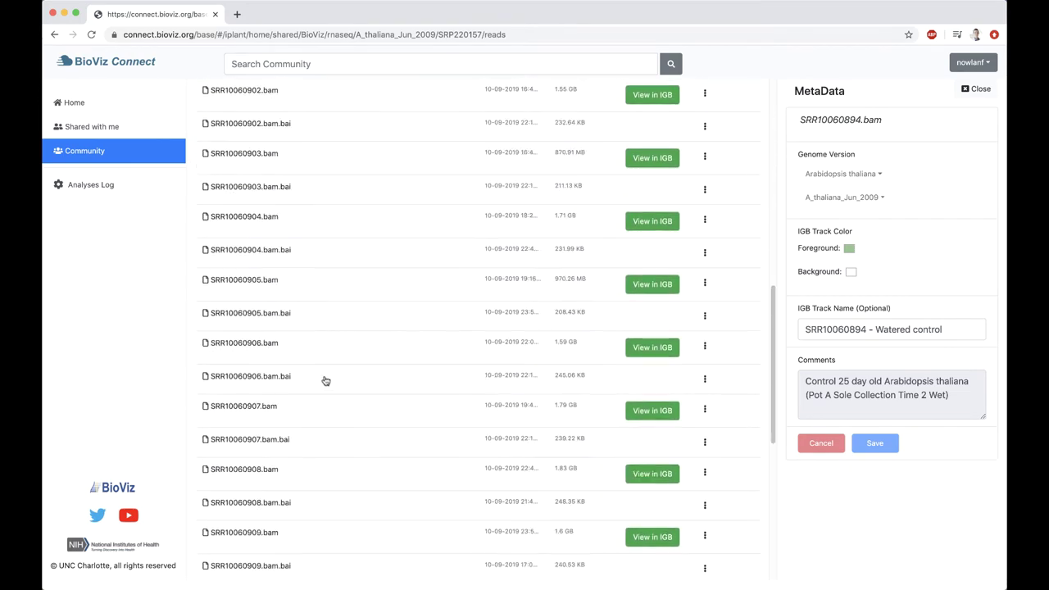
{"action": "scroll", "coordinate": [325, 378], "scroll_direction": "down", "scroll_amount": 8}
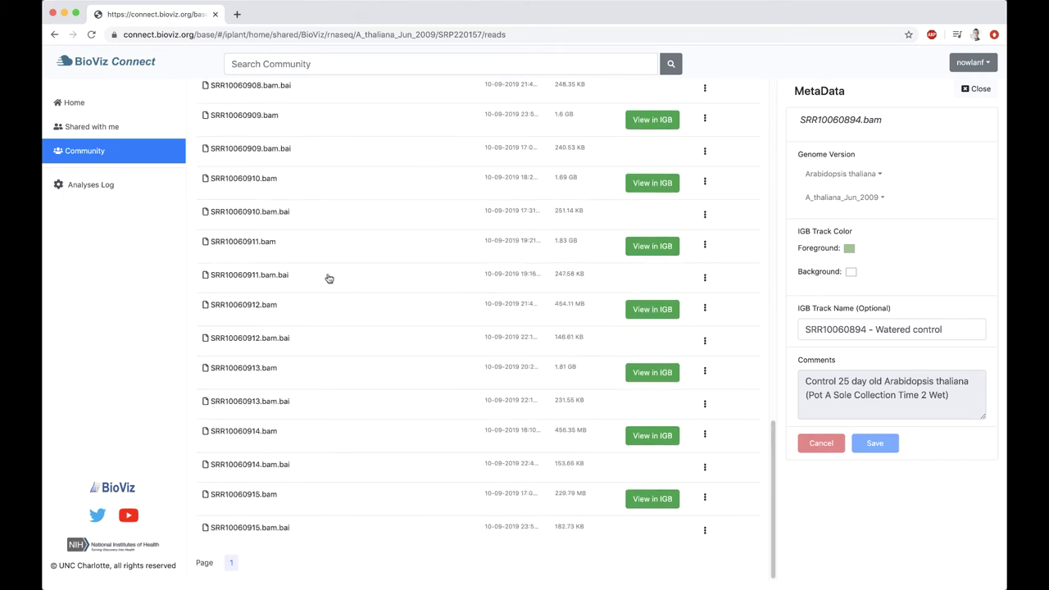
{"action": "left_click", "coordinate": [214, 243]}
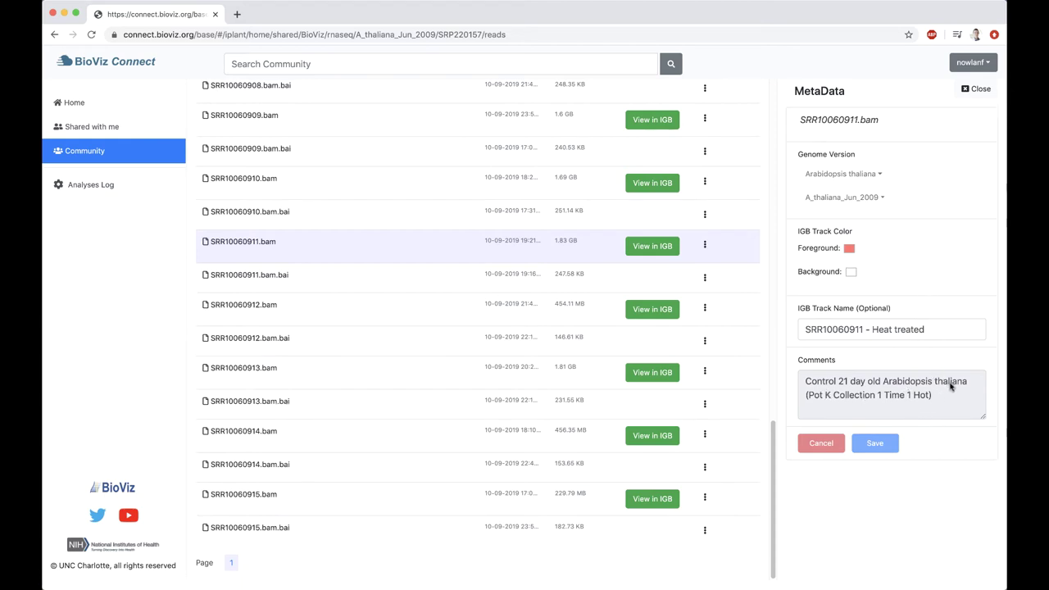
Check SRR10060912.bam's metadata, then view SRR10060911.bam and SRR10060912.bam in IGB
{"action": "left_click", "coordinate": [346, 313]}
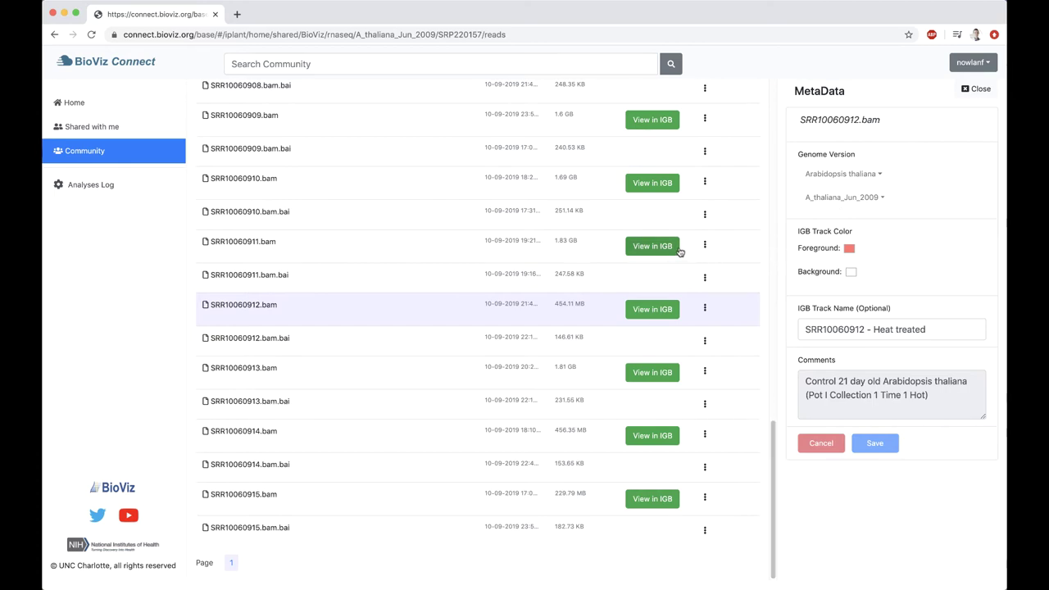
{"action": "left_click", "coordinate": [652, 252]}
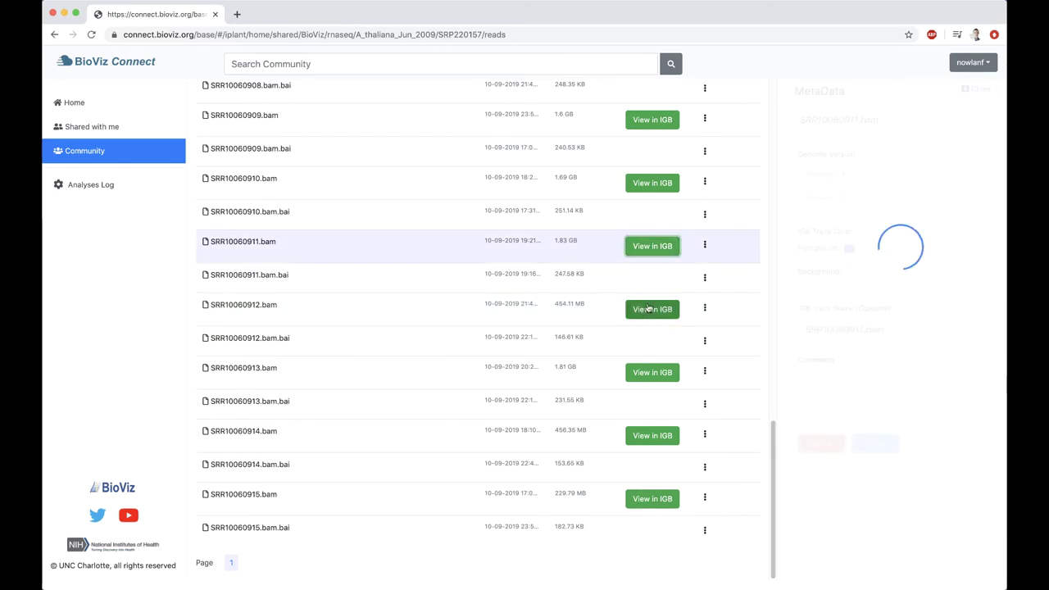
{"action": "left_click", "coordinate": [648, 311]}
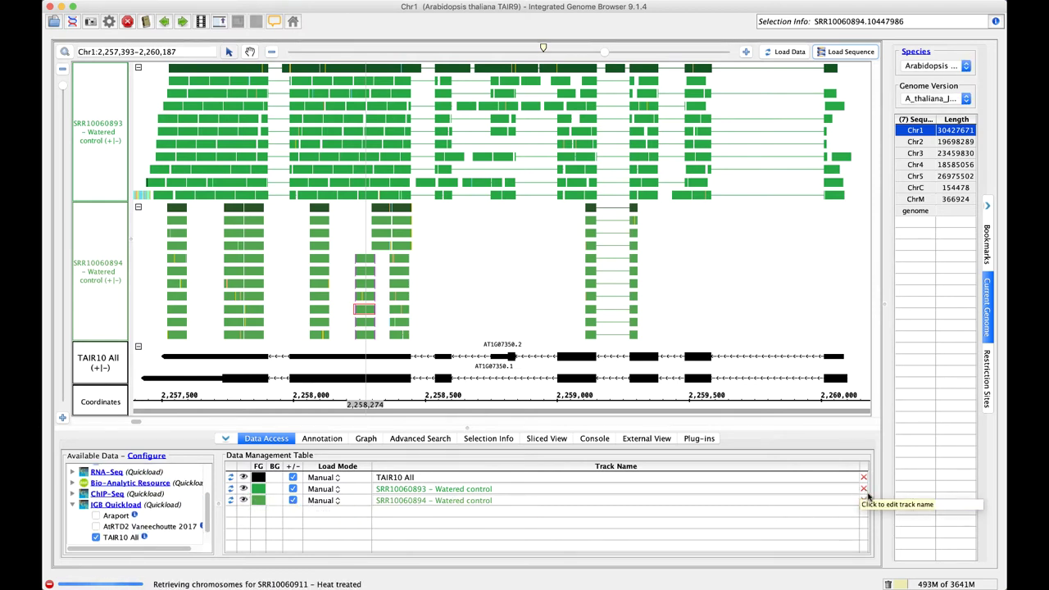
Hide and remove the SRR10060893 and SRR10060894 Watered control tracks
{"action": "left_click", "coordinate": [244, 488]}
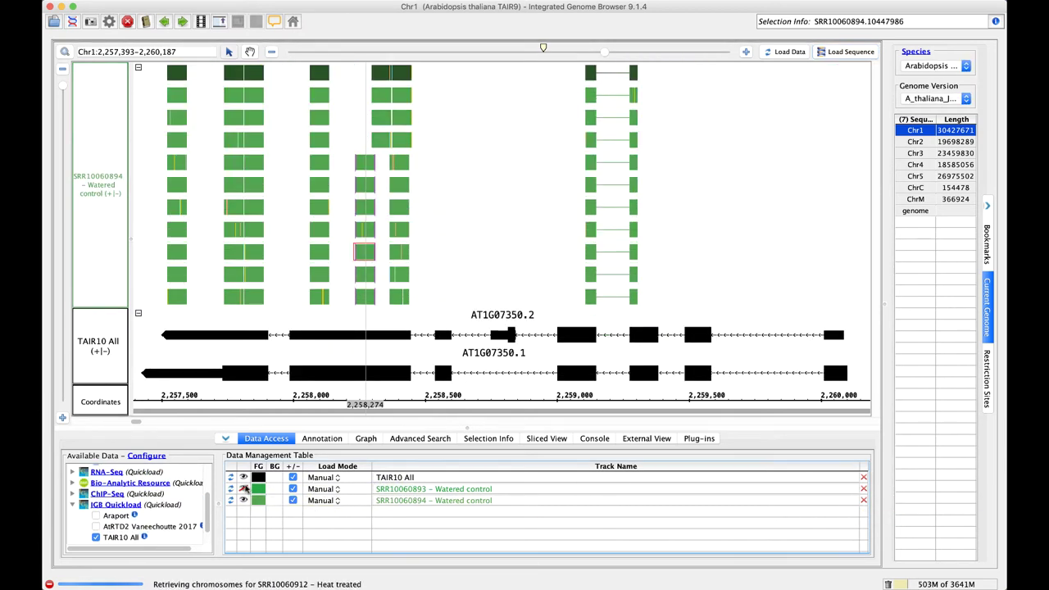
{"action": "left_click", "coordinate": [244, 500]}
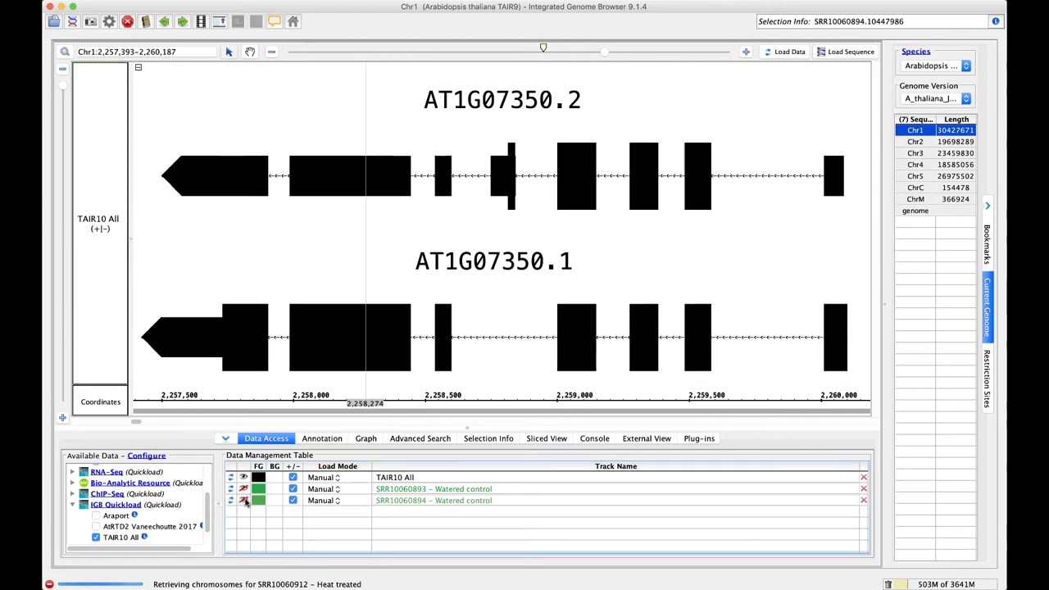
{"action": "left_click", "coordinate": [864, 488]}
{"action": "left_click", "coordinate": [864, 489]}
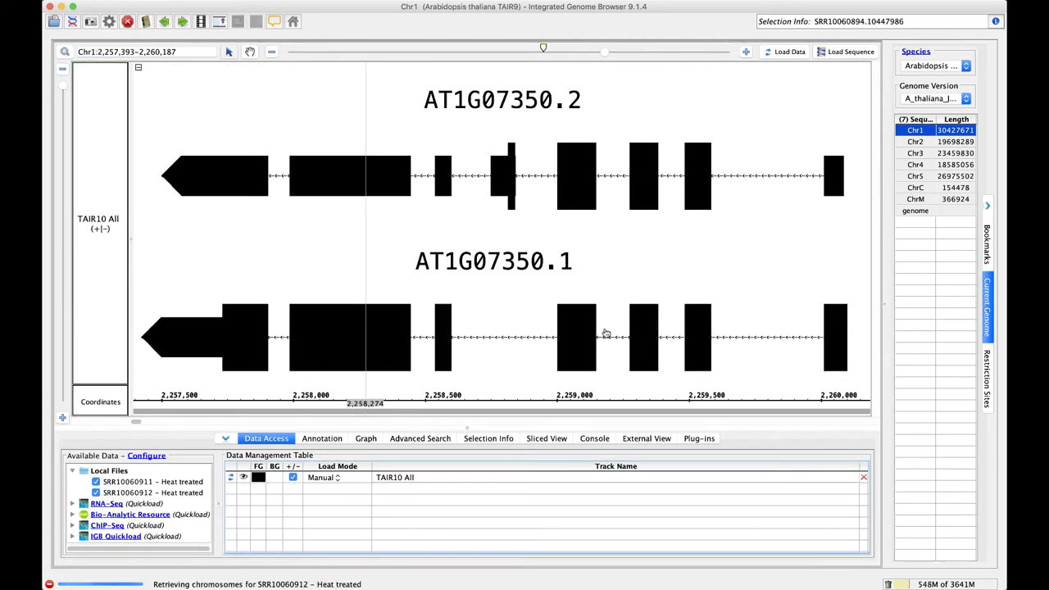
Combine strands for SRR10060911 and SRR10060912 and load their Heat treated reads
{"action": "mouse_move", "coordinate": [606, 334]}
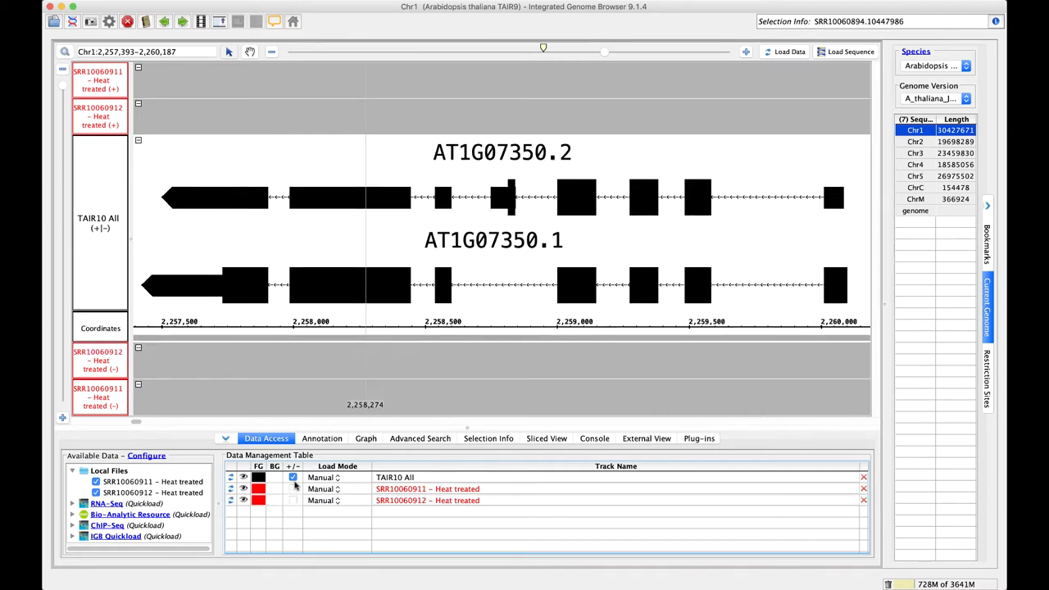
{"action": "left_click", "coordinate": [293, 488]}
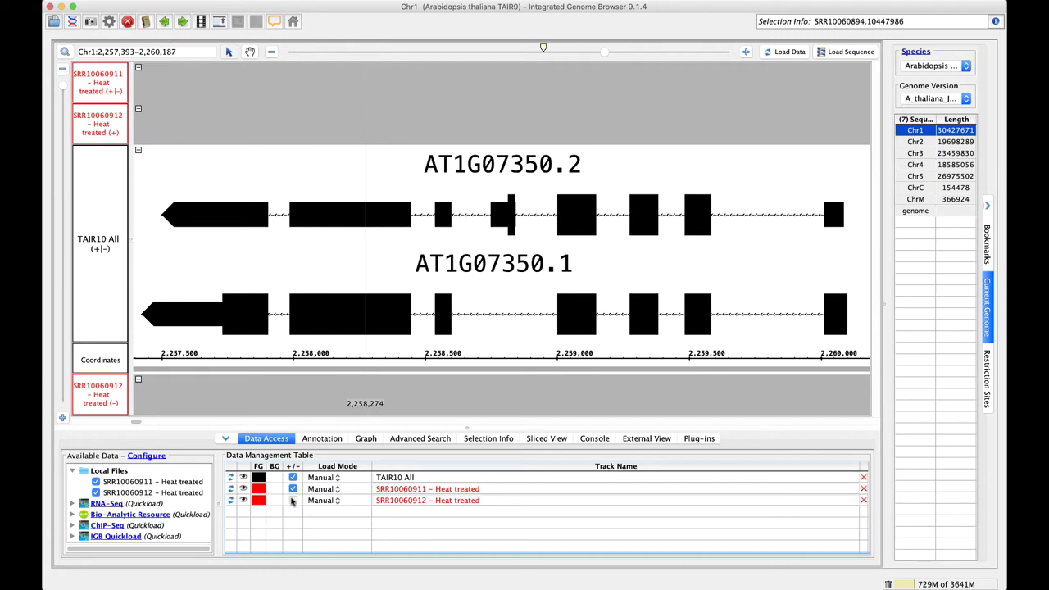
{"action": "left_click", "coordinate": [293, 500]}
{"action": "left_click", "coordinate": [797, 56]}
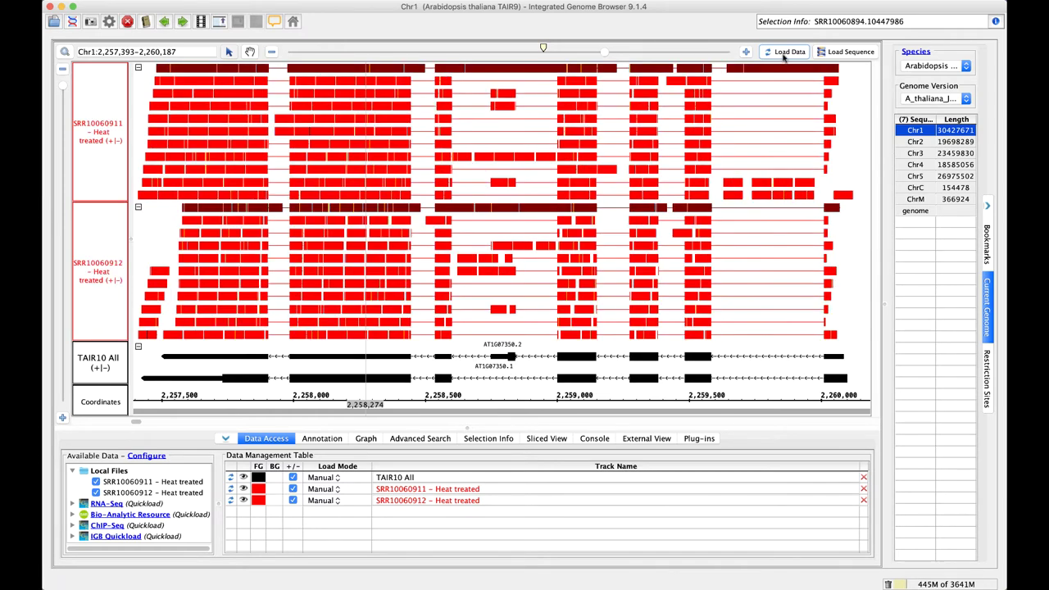
{"action": "left_click_drag", "start_coordinate": [90, 218], "coordinate": [119, 295]}
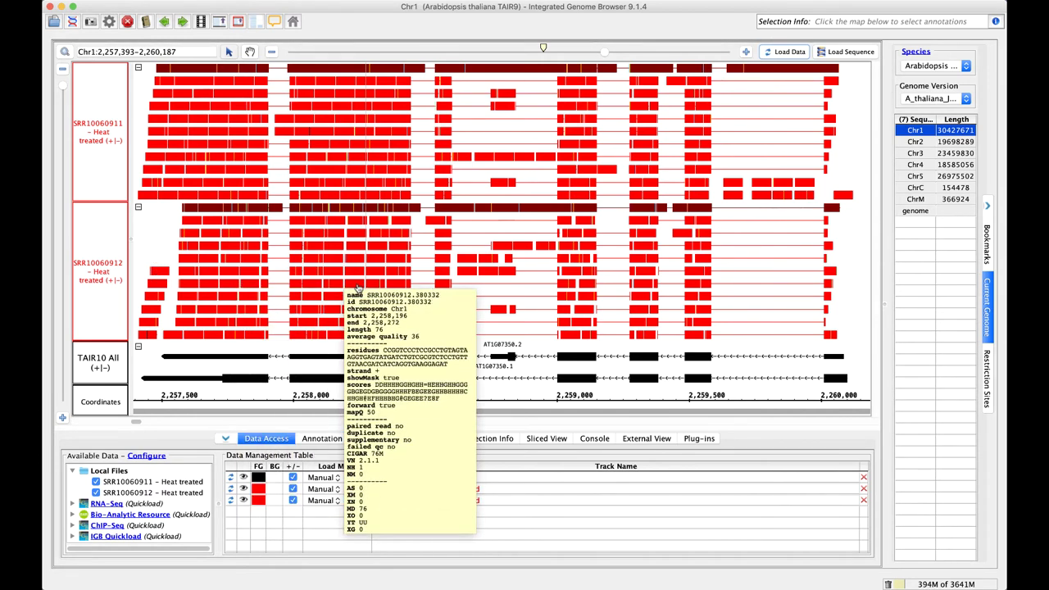
{"action": "mouse_move", "coordinate": [340, 292]}
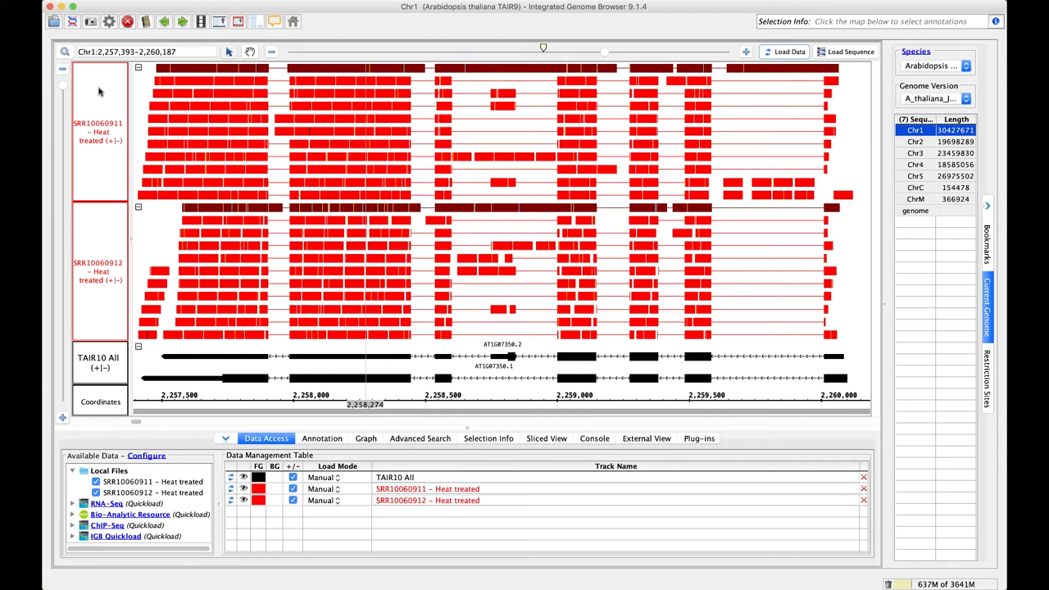
Create a Depth Graph (All) coverage track for SRR10060911
{"action": "right_click", "coordinate": [107, 97]}
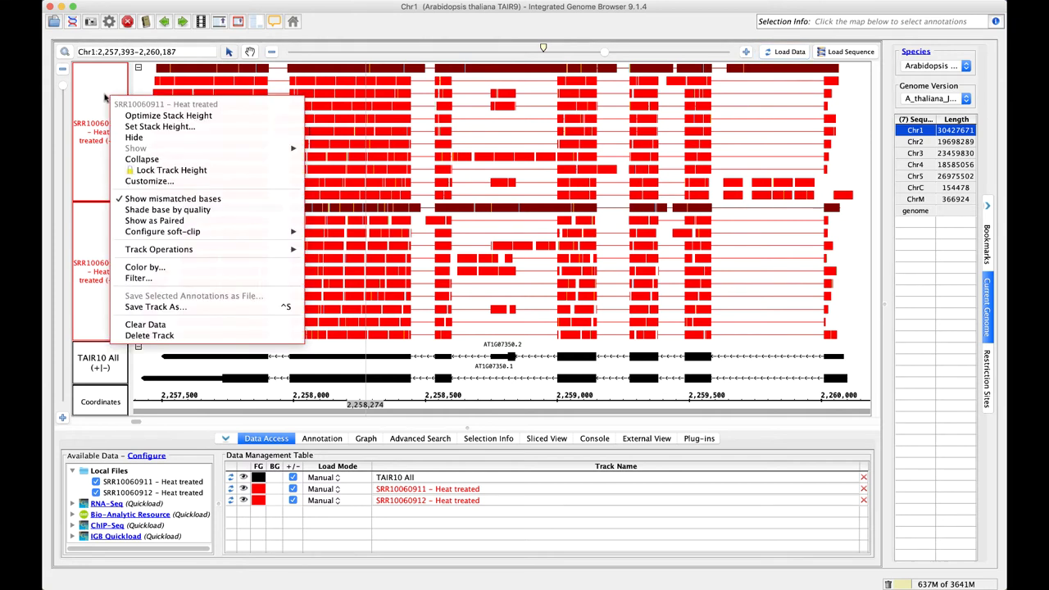
{"action": "mouse_move", "coordinate": [211, 252]}
{"action": "right_click", "coordinate": [95, 97]}
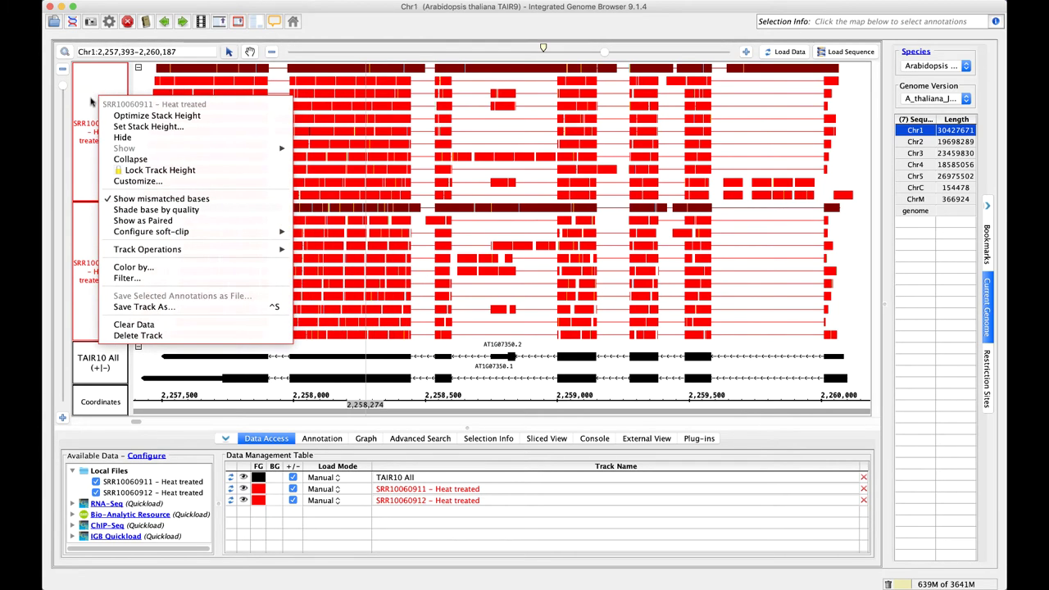
{"action": "mouse_move", "coordinate": [200, 250]}
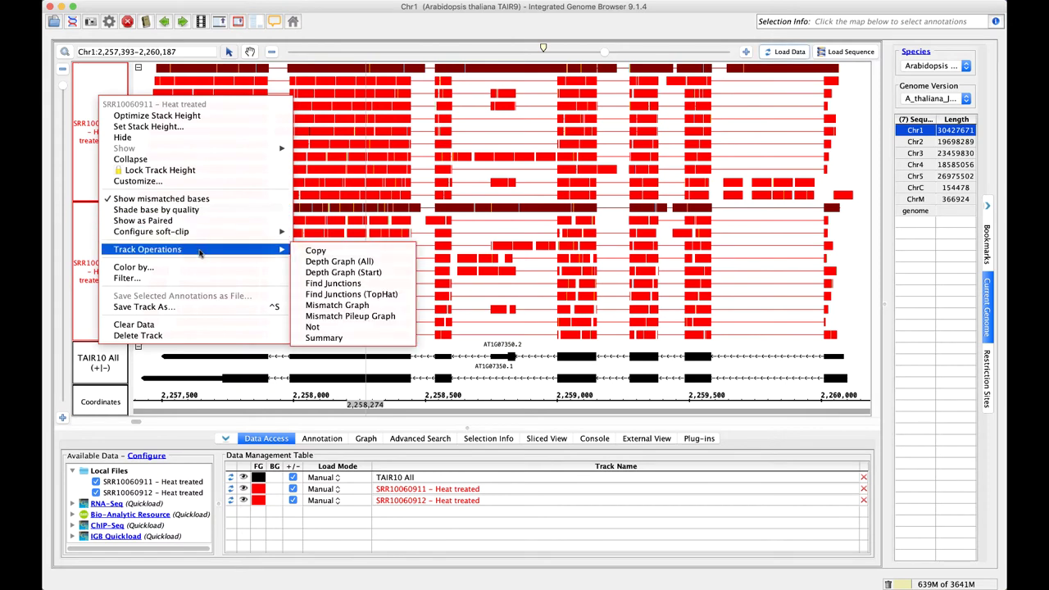
{"action": "left_click", "coordinate": [351, 263]}
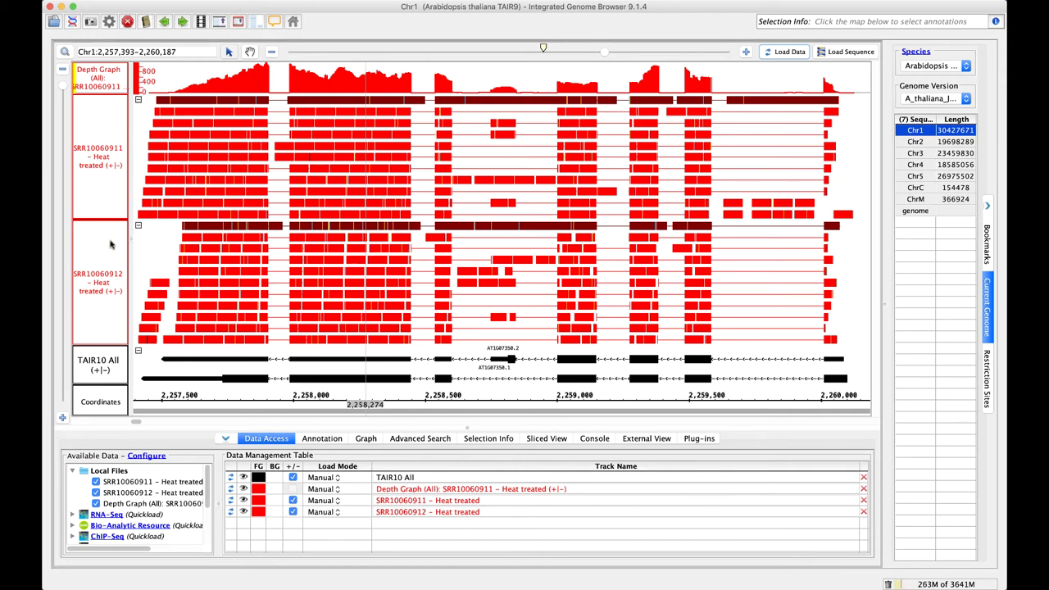
Create a Depth Graph (All) coverage track for SRR10060912
{"action": "right_click", "coordinate": [102, 244]}
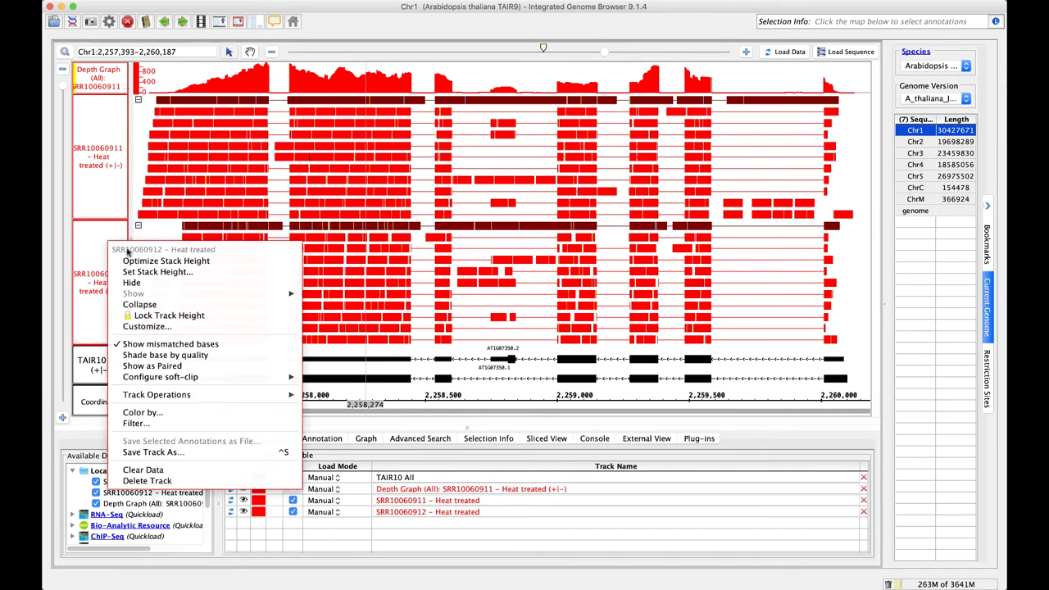
{"action": "mouse_move", "coordinate": [219, 396]}
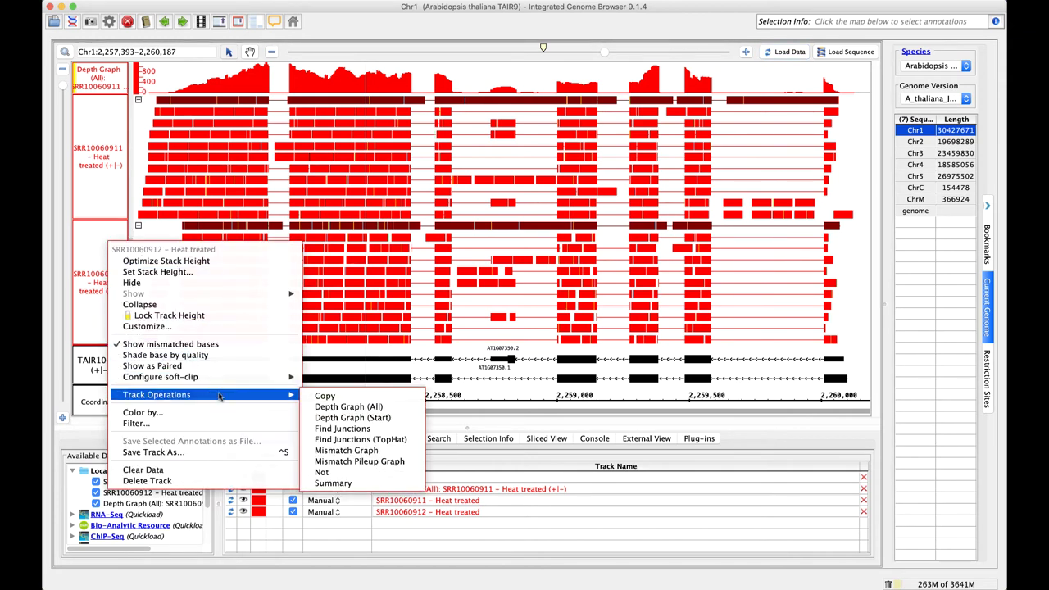
{"action": "left_click", "coordinate": [346, 406]}
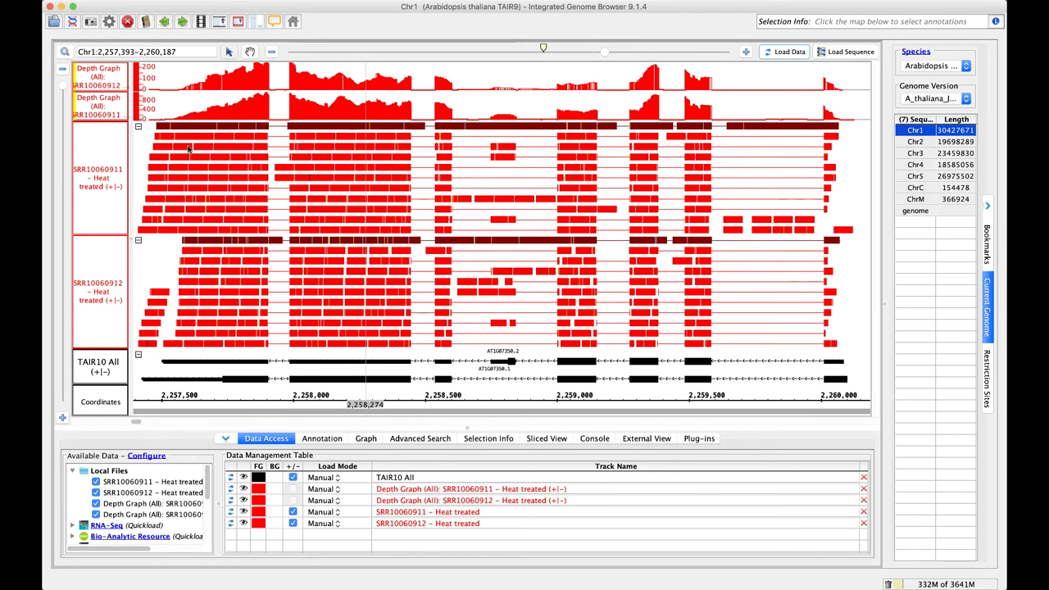
Place the SRR10060912 depth graph above its reads and give both graphs a shared 0–800 Y-axis
{"action": "left_click_drag", "start_coordinate": [104, 98], "coordinate": [107, 226]}
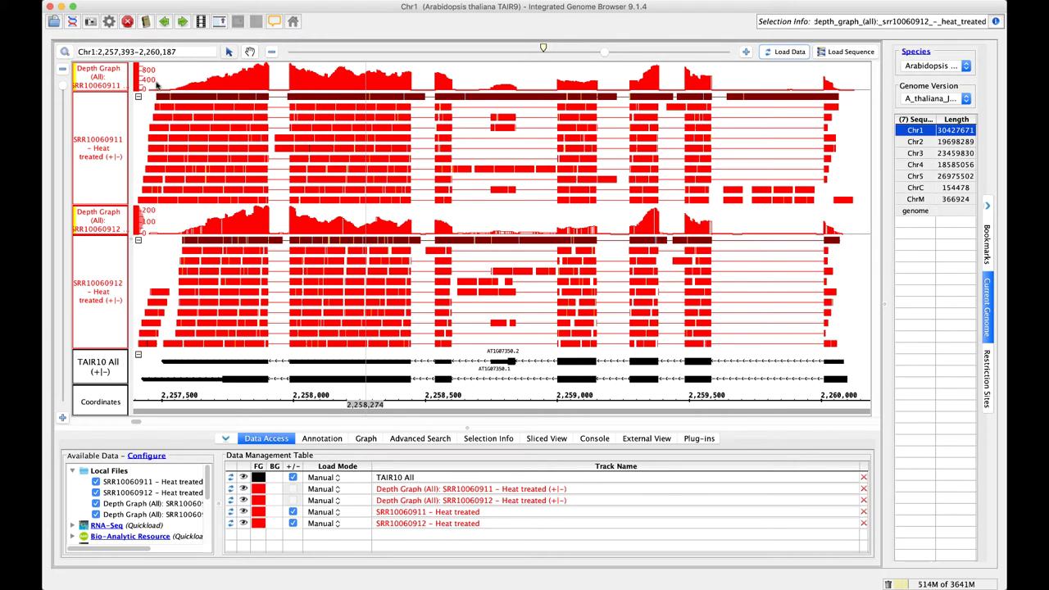
{"action": "left_click", "coordinate": [97, 77]}
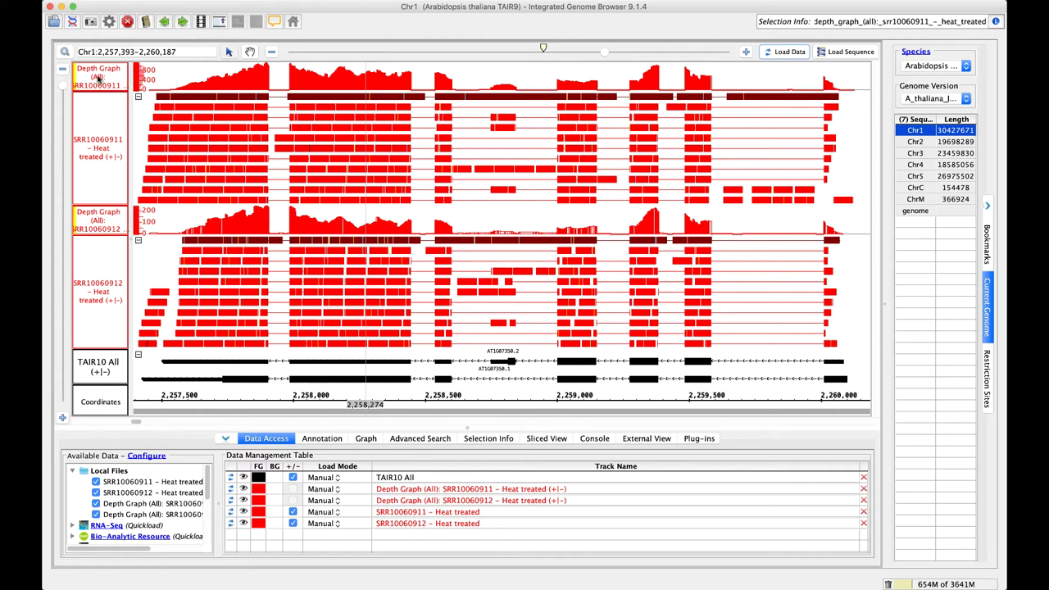
{"action": "left_click", "coordinate": [101, 229], "text": "shift"}
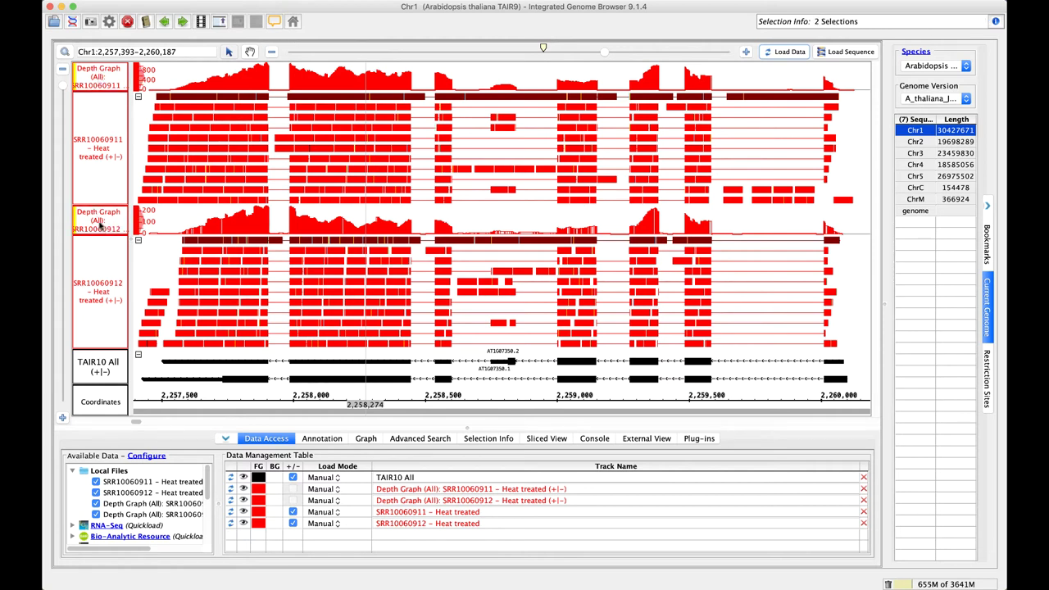
{"action": "left_click", "coordinate": [367, 439]}
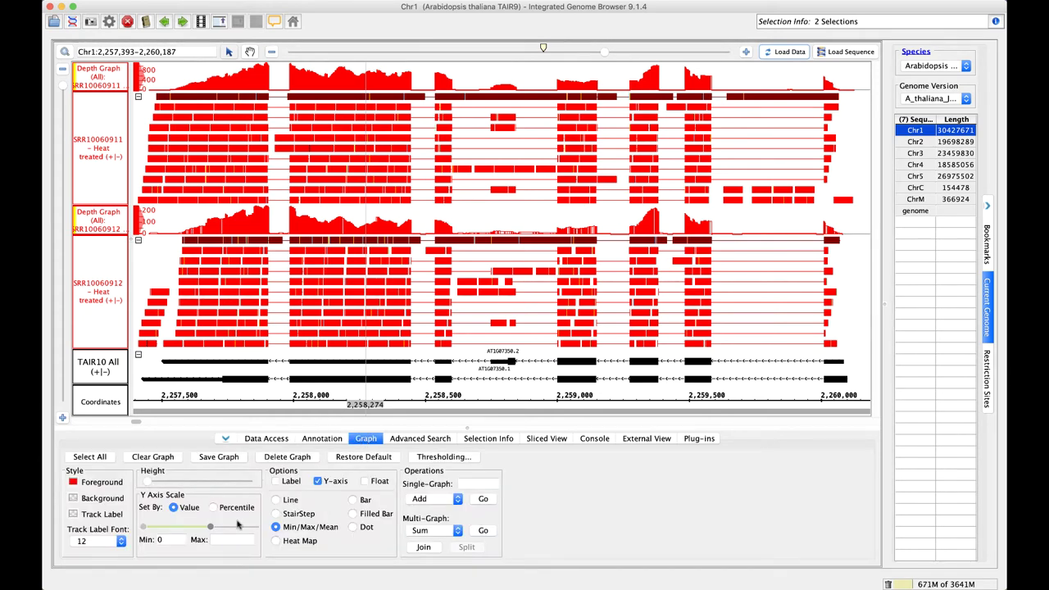
{"action": "left_click_drag", "start_coordinate": [211, 528], "coordinate": [255, 528]}
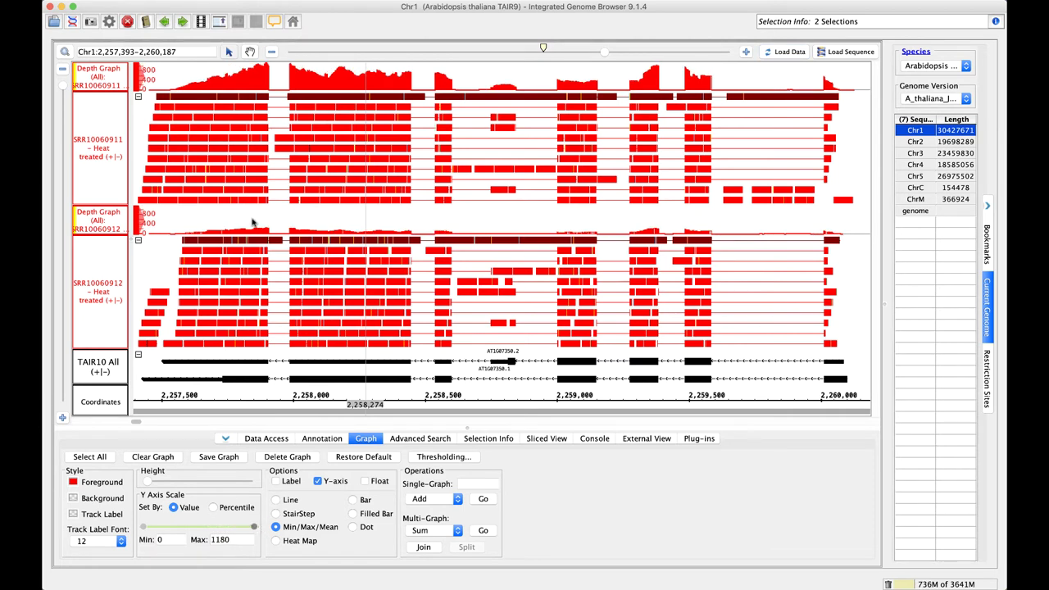
{"action": "left_click", "coordinate": [202, 222]}
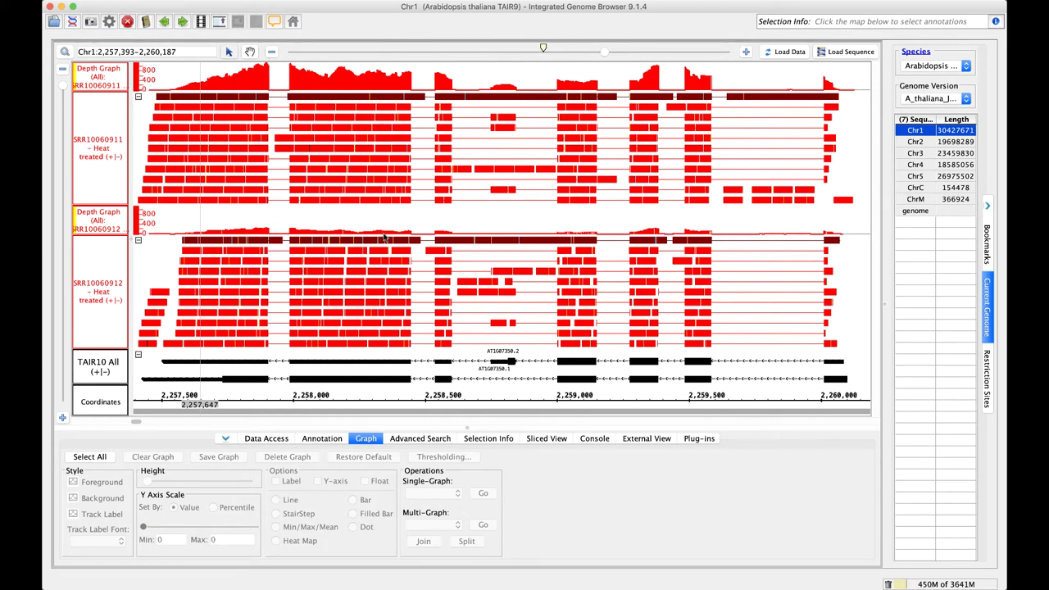
{"action": "mouse_move", "coordinate": [308, 227]}
{"action": "mouse_move", "coordinate": [446, 241]}
{"action": "mouse_move", "coordinate": [518, 223]}
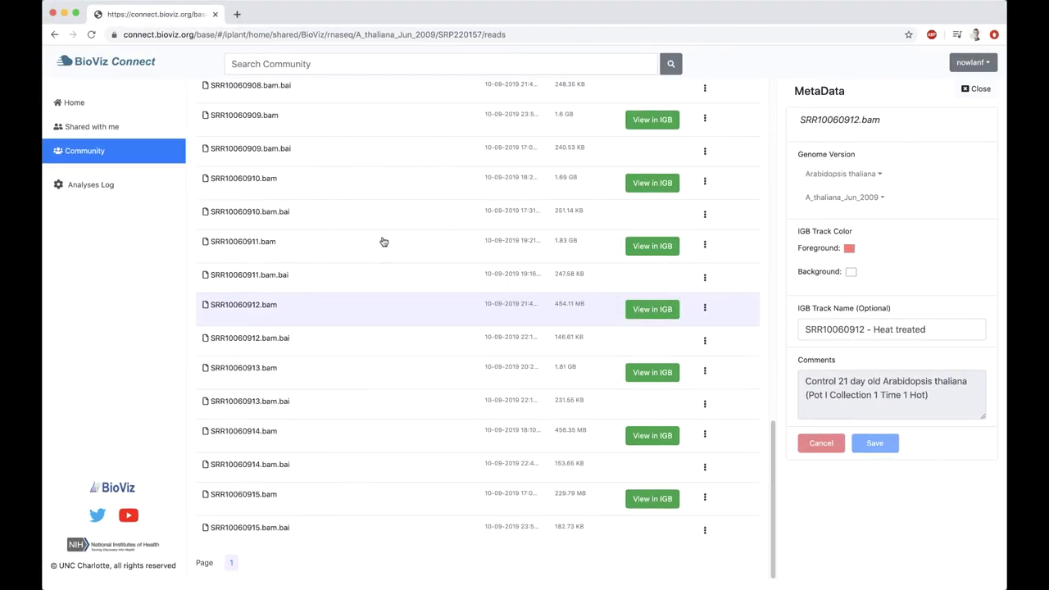
Select SRR10060911.bam, close its MetaData panel, and choose Analyse from its action list
{"action": "left_click", "coordinate": [383, 242]}
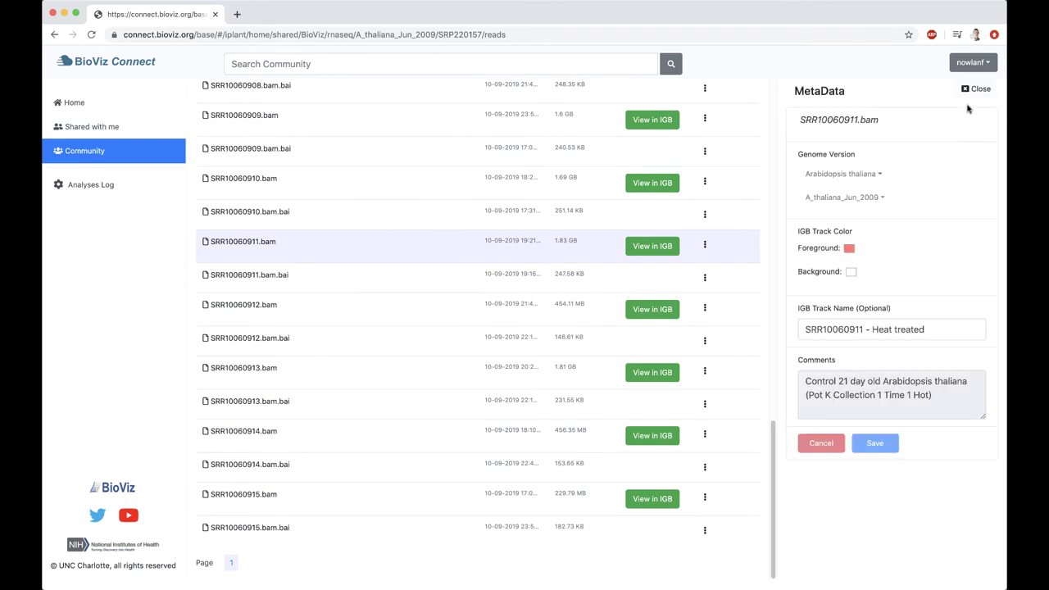
{"action": "left_click", "coordinate": [975, 89]}
{"action": "right_click", "coordinate": [421, 247]}
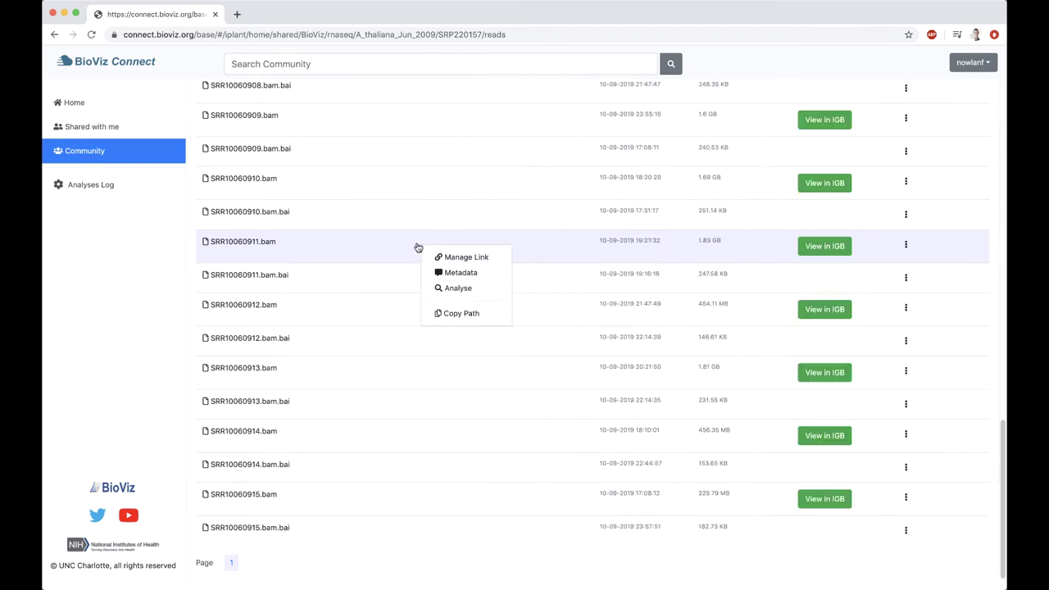
{"action": "left_click", "coordinate": [457, 287]}
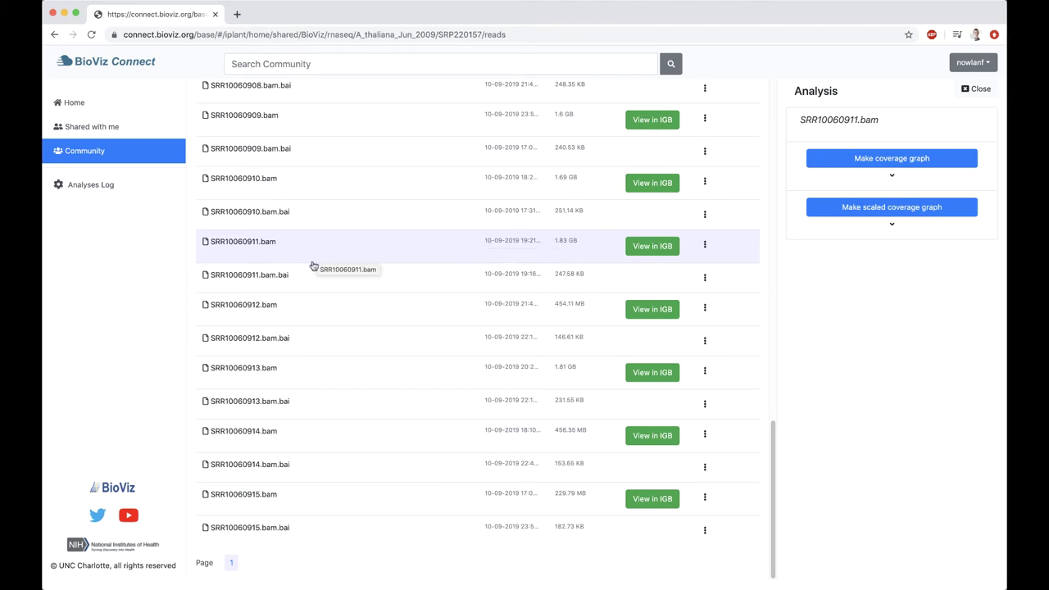
Preview the coverage and scaled coverage graph descriptions, then pick Make scaled coverage graph
{"action": "left_click", "coordinate": [895, 179]}
{"action": "left_click", "coordinate": [893, 177]}
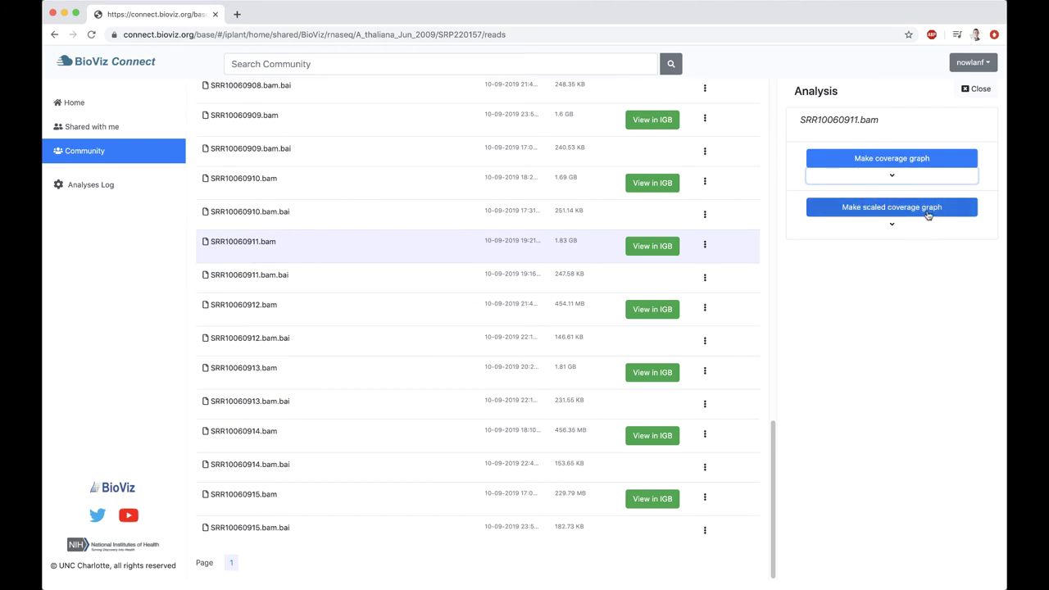
{"action": "left_click", "coordinate": [893, 226]}
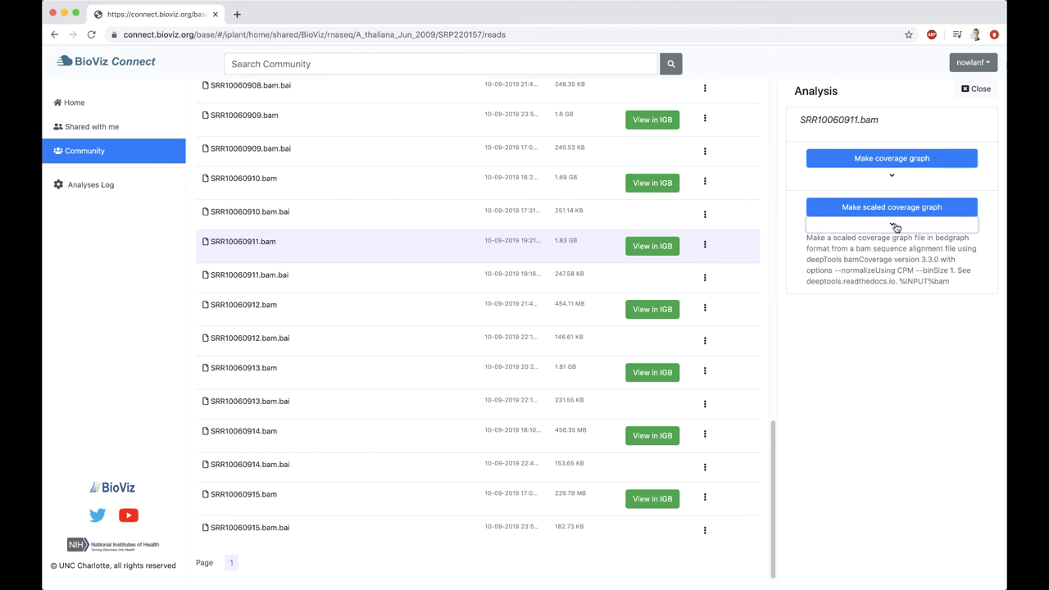
{"action": "left_click", "coordinate": [895, 227]}
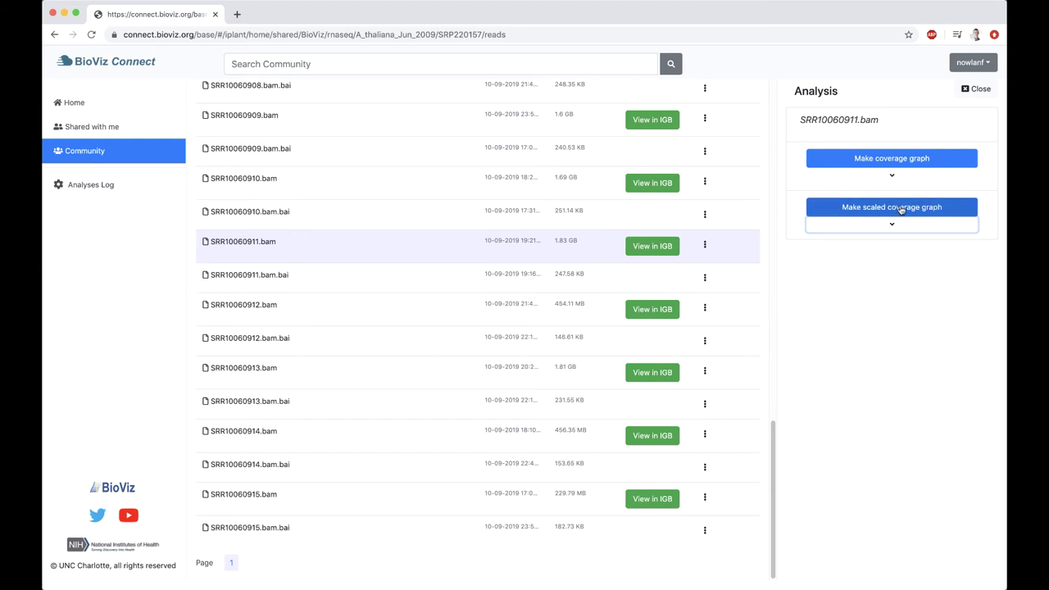
{"action": "left_click", "coordinate": [901, 210]}
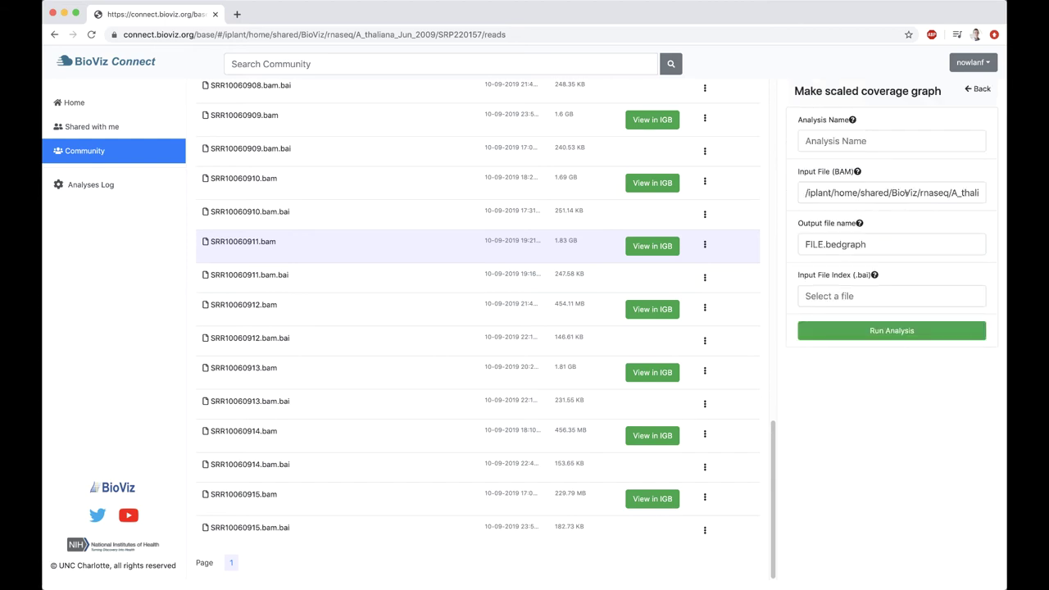
Name the analysis 'SRR10060911 Scaled coverage graph'
{"action": "left_click", "coordinate": [875, 138]}
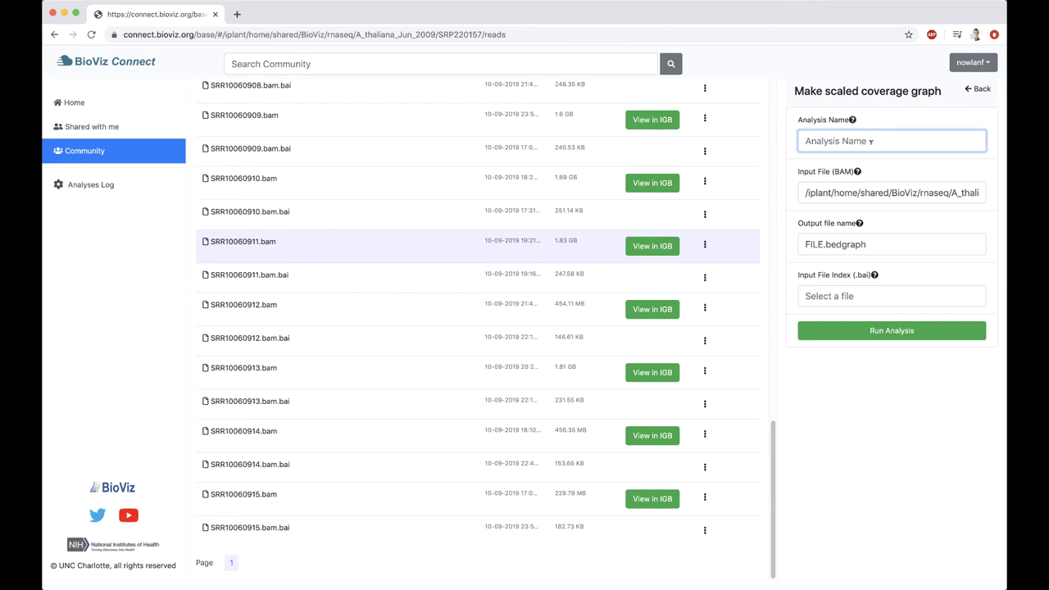
{"action": "type", "text": "SRR10060911 Scaled coverage graph"}
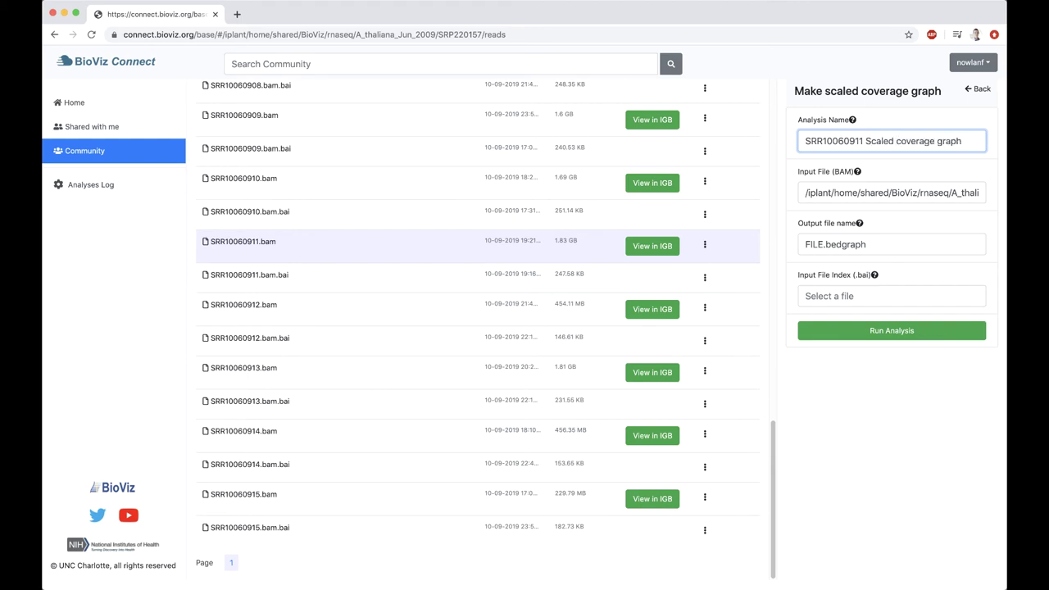
{"action": "left_click_drag", "start_coordinate": [808, 141], "coordinate": [968, 141]}
{"action": "left_click", "coordinate": [964, 141]}
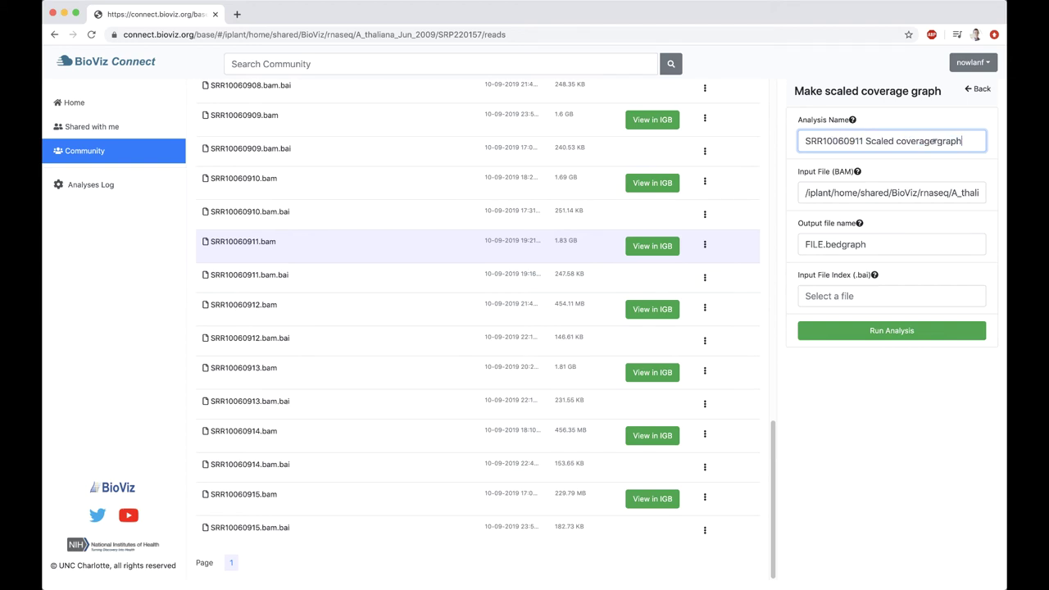
Copy the input BAM file path
{"action": "triple_click", "coordinate": [810, 190]}
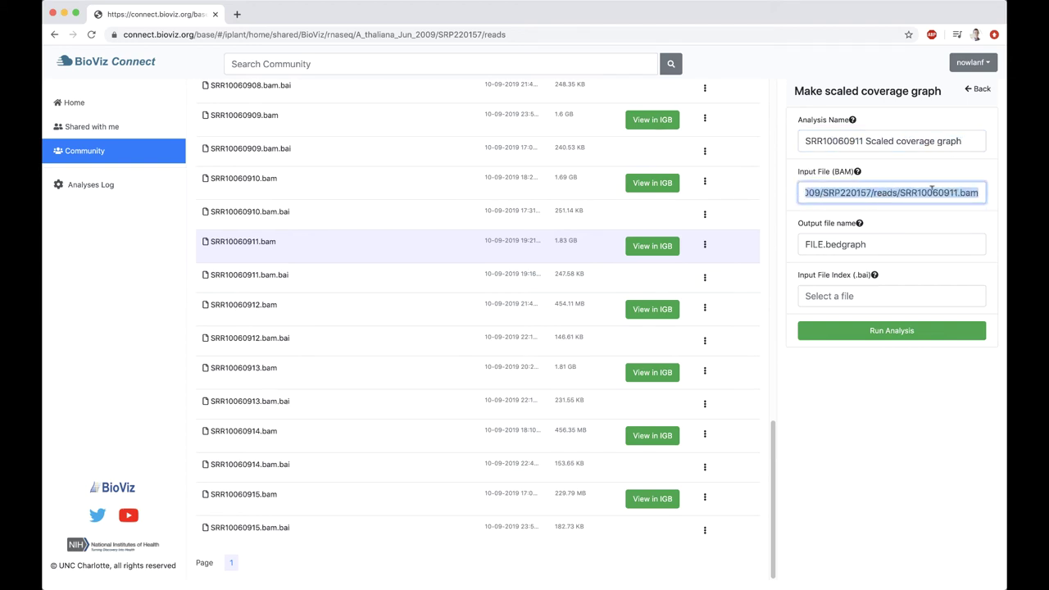
{"action": "triple_click", "coordinate": [863, 191]}
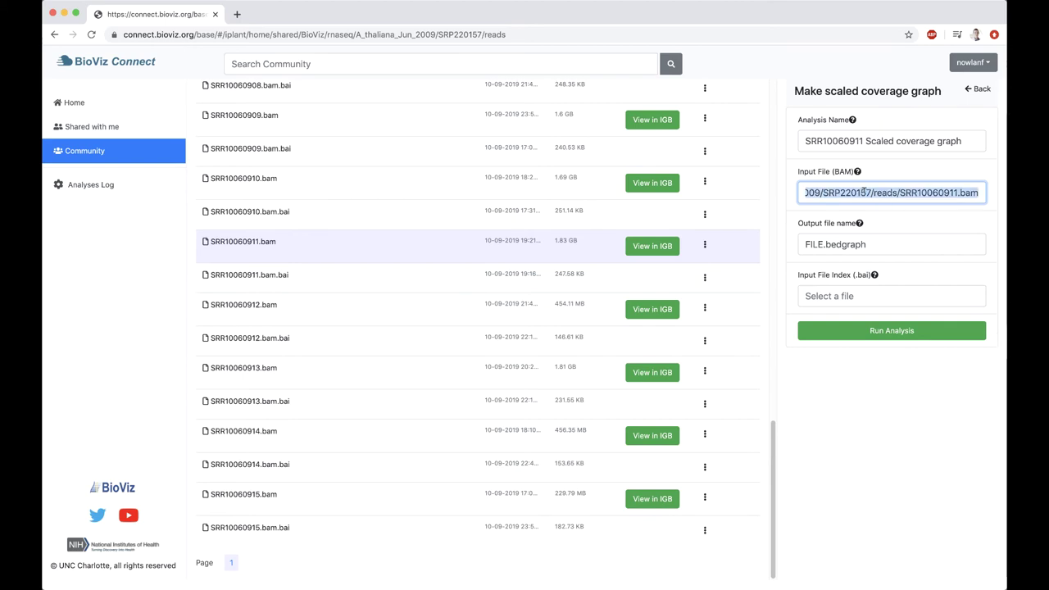
{"action": "left_click", "coordinate": [888, 192]}
{"action": "triple_click", "coordinate": [856, 191]}
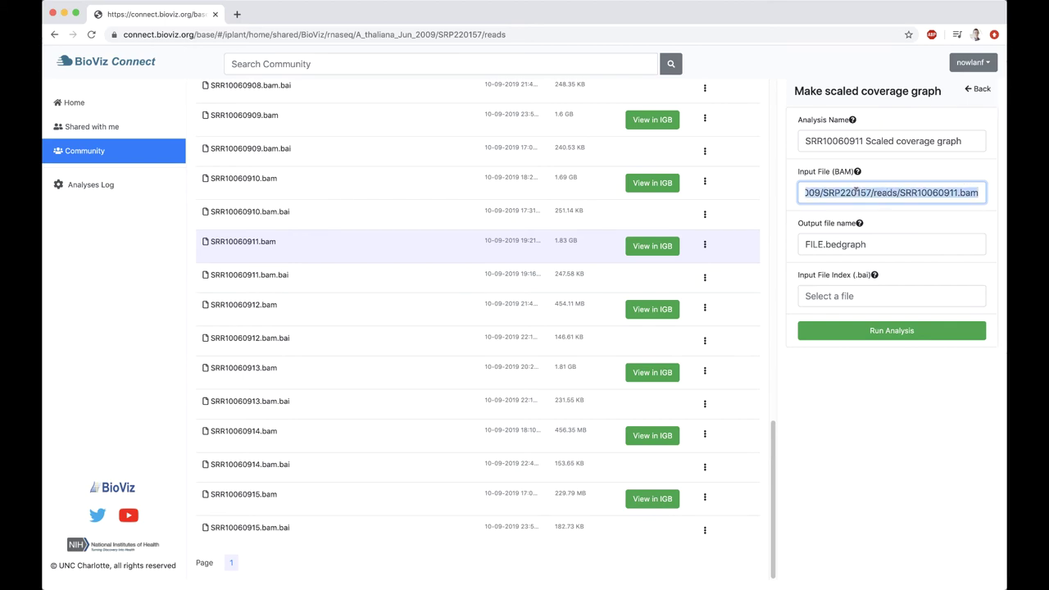
{"action": "right_click", "coordinate": [856, 190]}
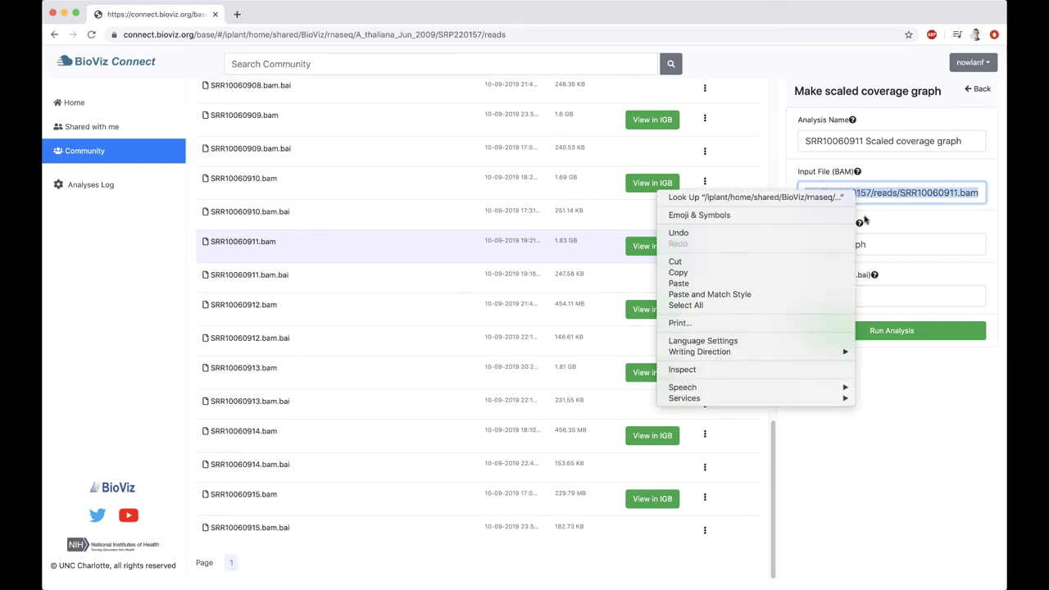
{"action": "left_click", "coordinate": [738, 272]}
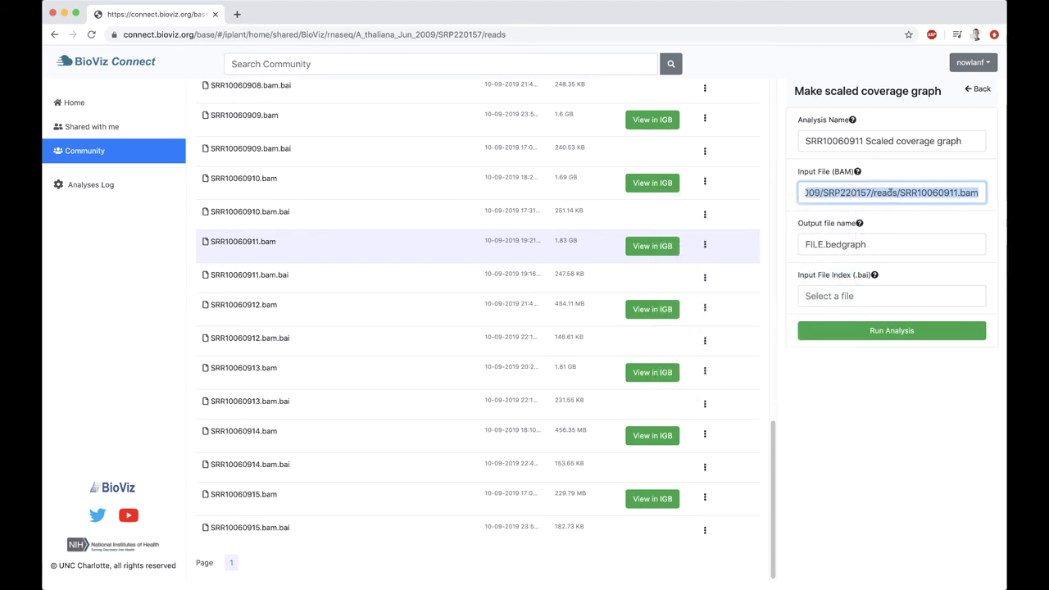
Rename the output file to SRR10060911_scaled.bedgraph
{"action": "left_click", "coordinate": [881, 244]}
{"action": "left_click_drag", "start_coordinate": [823, 243], "coordinate": [805, 243]}
{"action": "type", "text": "SRR100"}
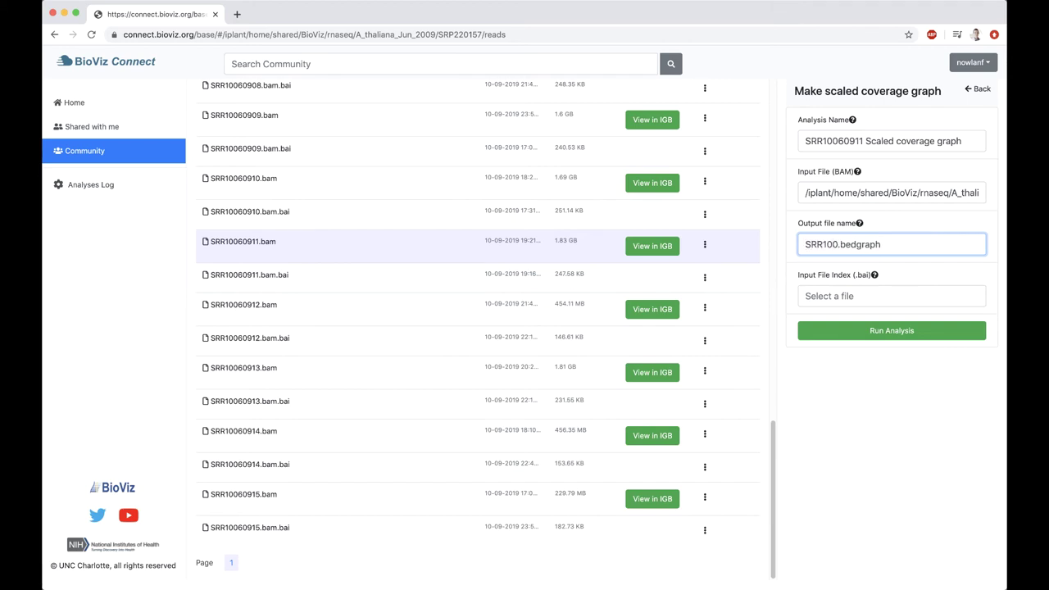
{"action": "type", "text": "60911_scaled"}
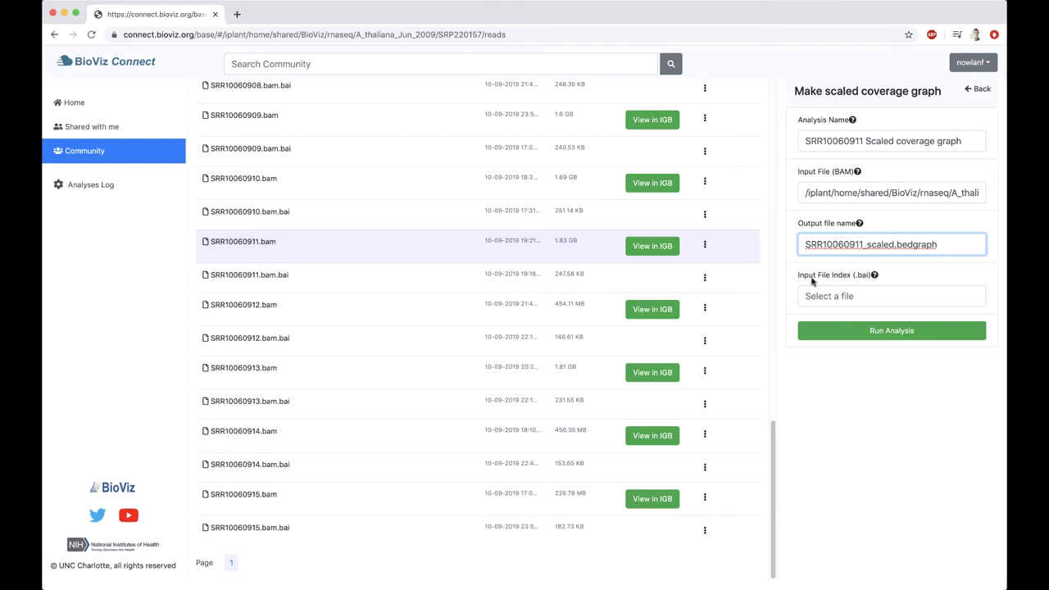
Set the index file to the BAM path plus .bai and run the analysis
{"action": "left_click", "coordinate": [859, 294]}
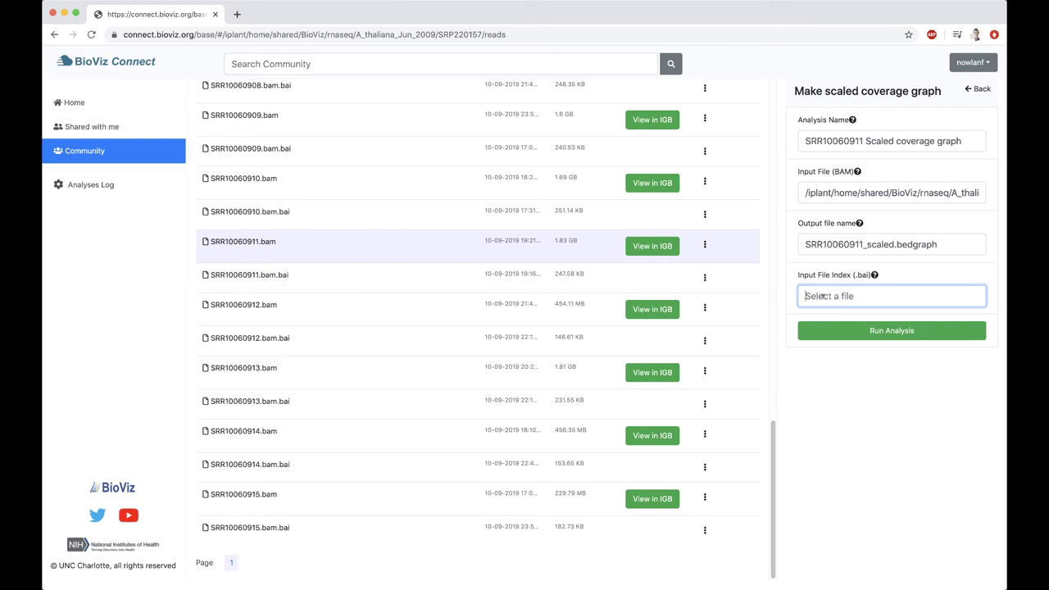
{"action": "key", "text": "super+v"}
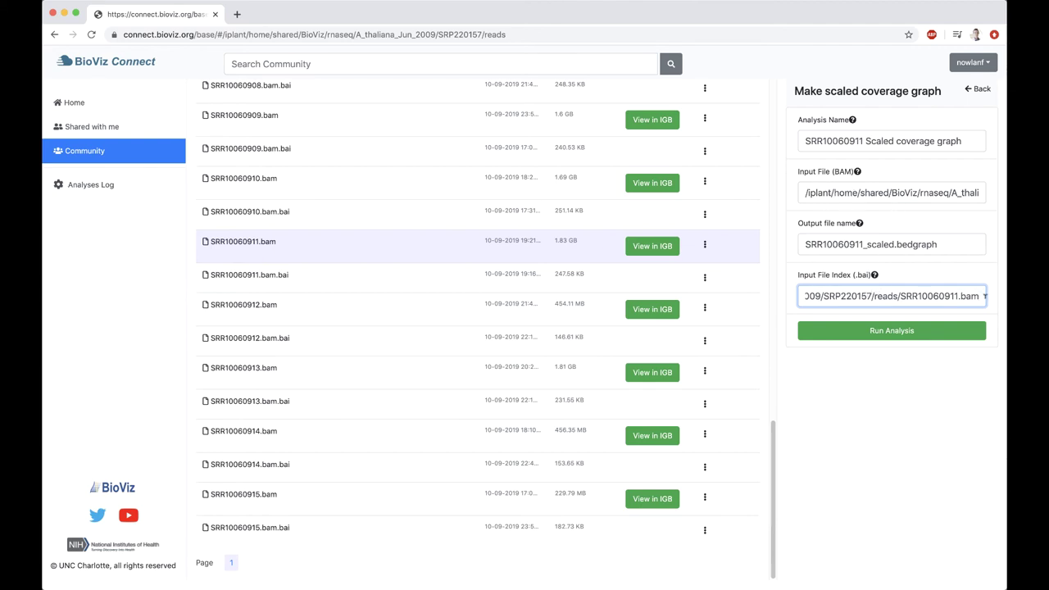
{"action": "type", "text": ".bai"}
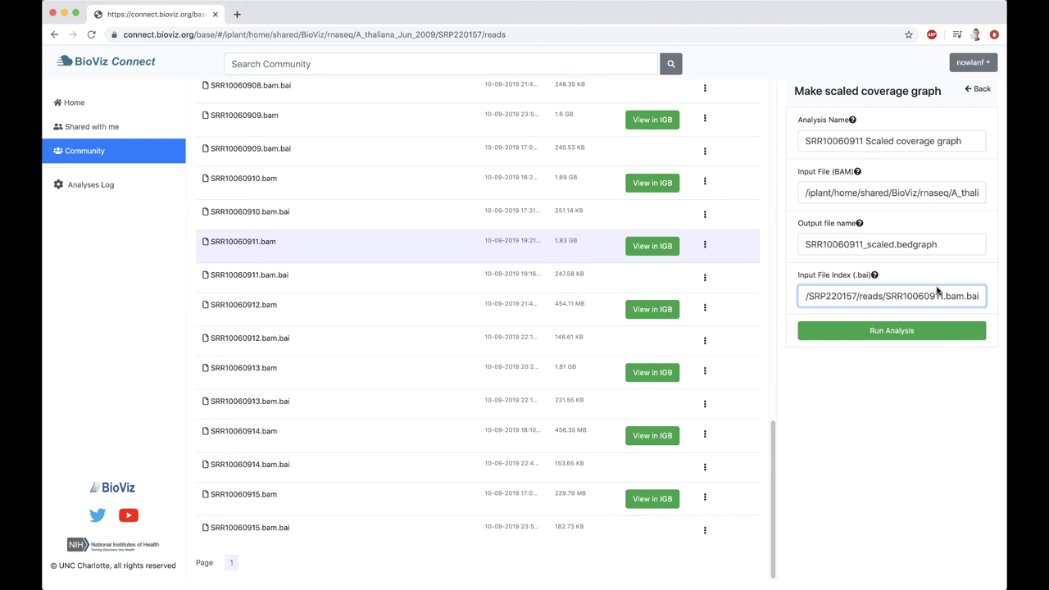
{"action": "left_click", "coordinate": [904, 331]}
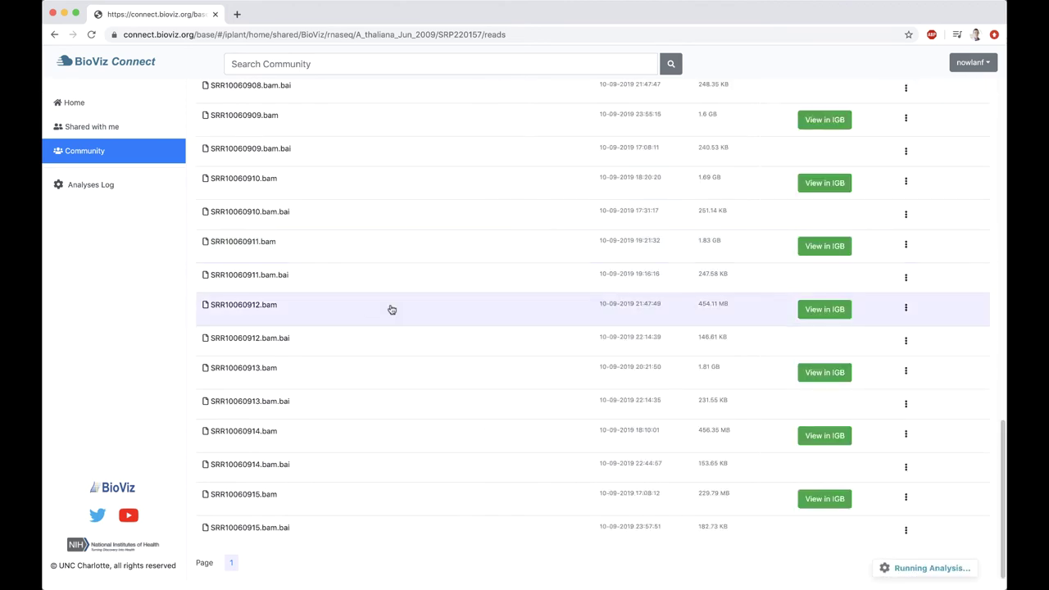
Start a scaled coverage graph analysis of SRR10060912.bam named 'SRR10060912 Scaled coverage graph'
{"action": "right_click", "coordinate": [417, 306]}
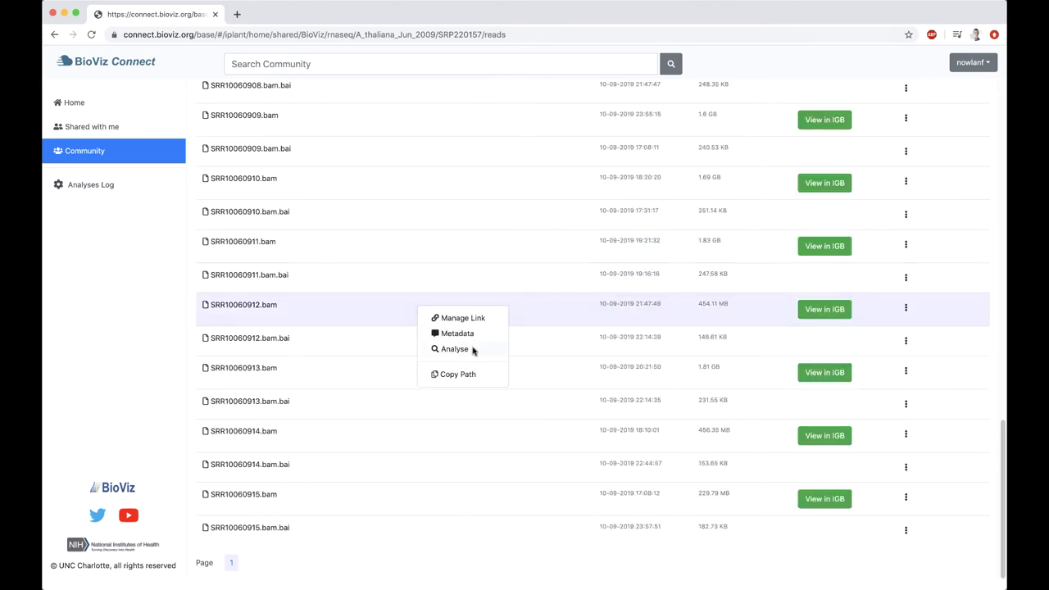
{"action": "left_click", "coordinate": [455, 349]}
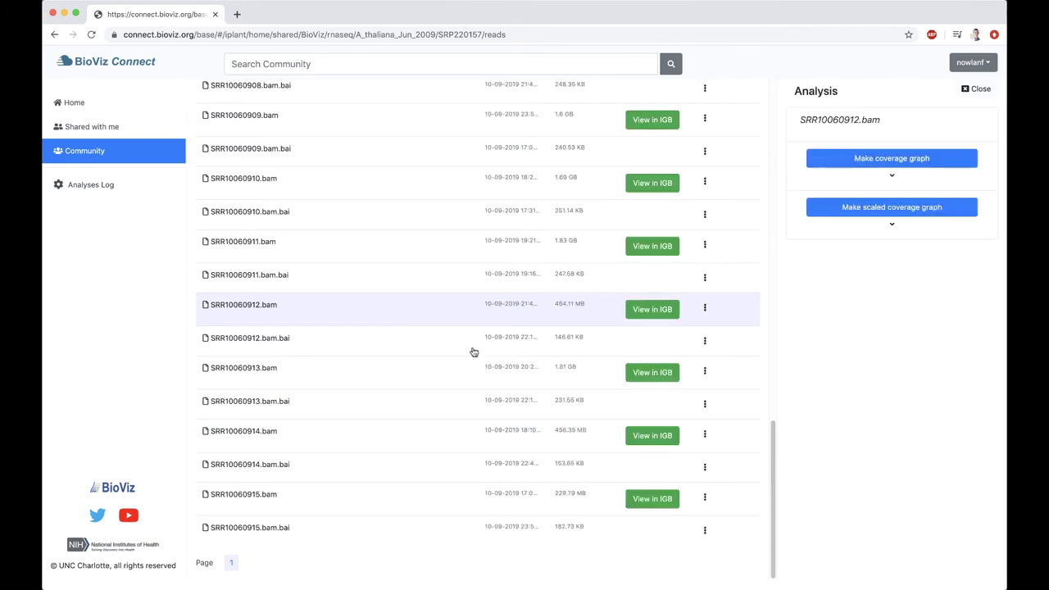
{"action": "left_click", "coordinate": [892, 208]}
{"action": "left_click", "coordinate": [857, 141]}
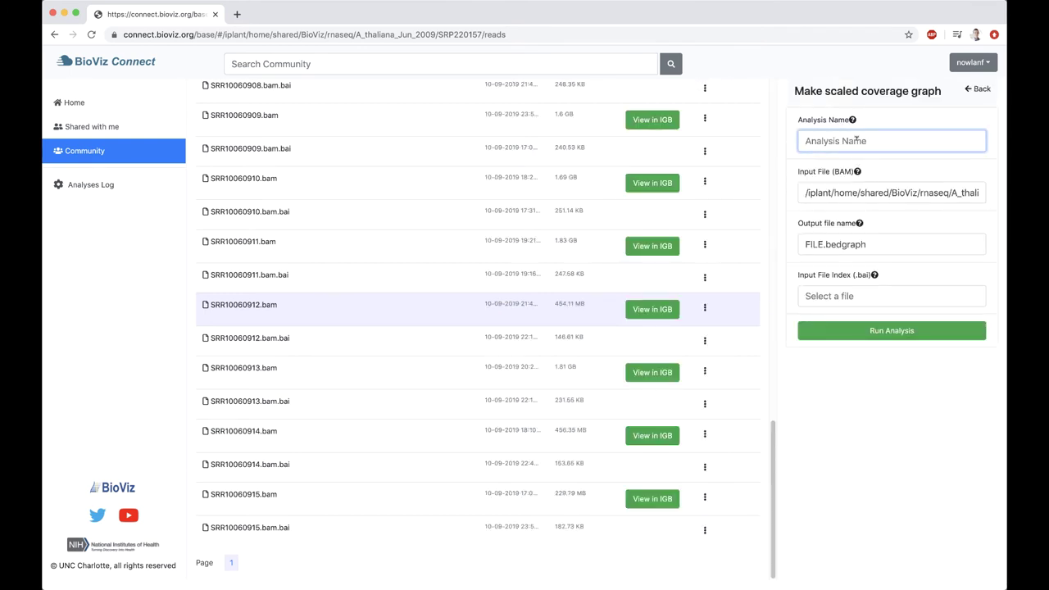
{"action": "type", "text": "SRR10060912"}
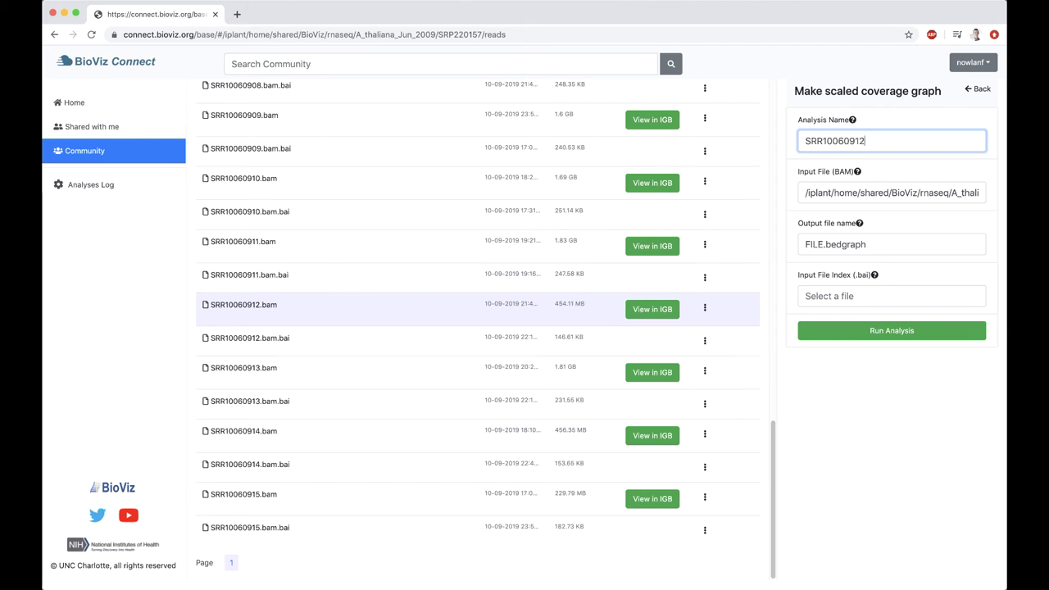
{"action": "type", "text": " Scaled coverage graph"}
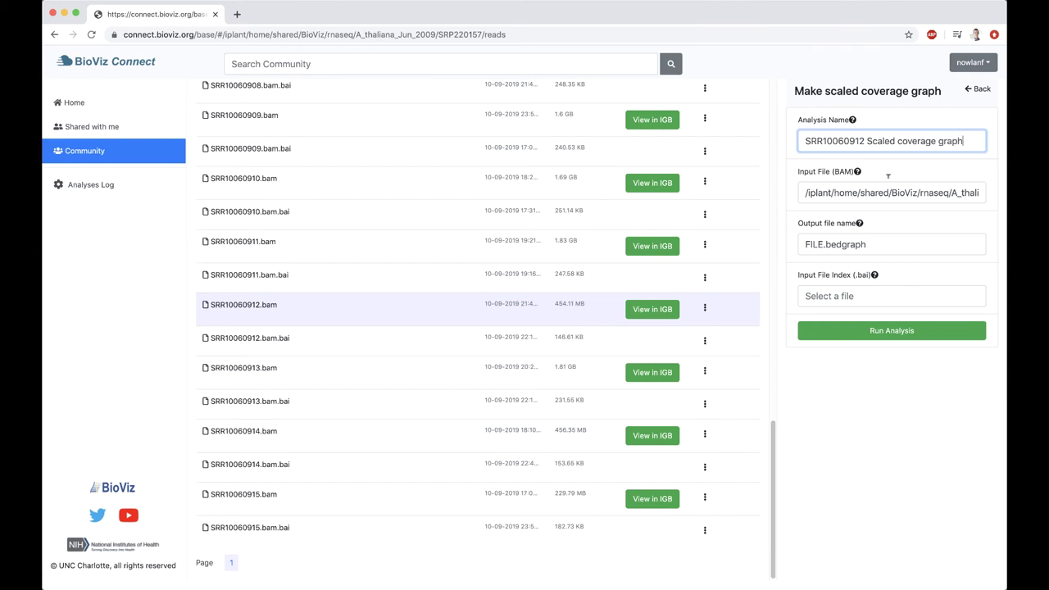
Set the output to SRR10060912_scaled, use the BAM path plus .bai as index, and run
{"action": "double_click", "coordinate": [824, 243]}
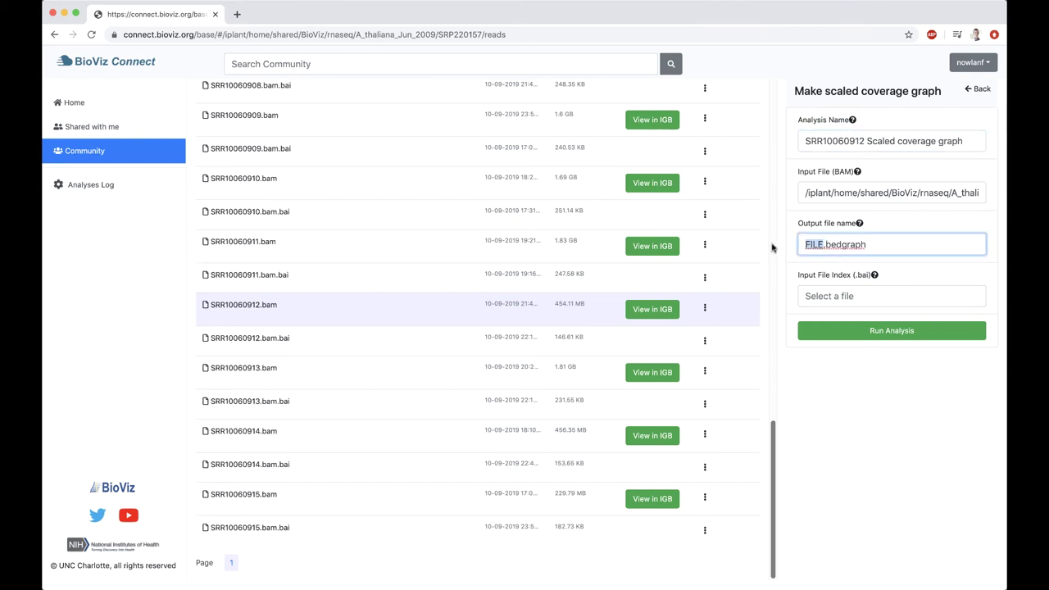
{"action": "type", "text": "SRR100"}
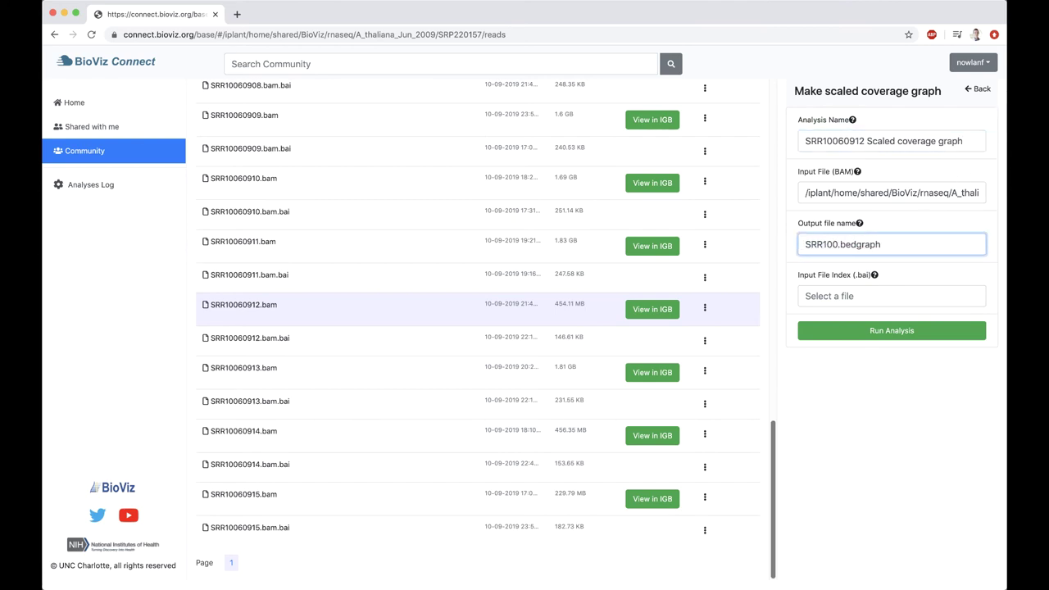
{"action": "type", "text": "609"}
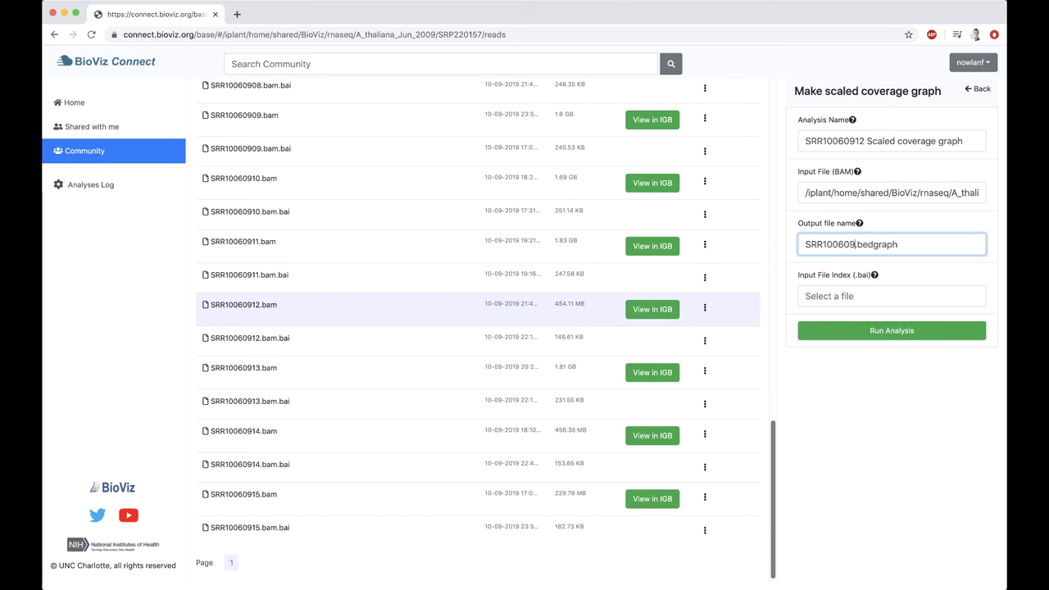
{"action": "type", "text": "12_scaled"}
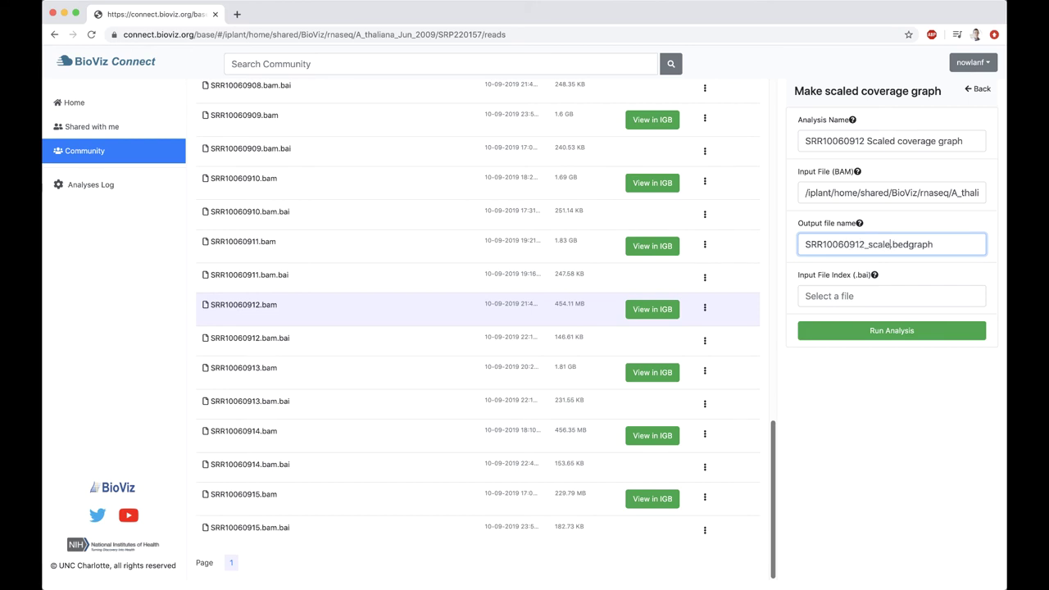
{"action": "triple_click", "coordinate": [908, 191]}
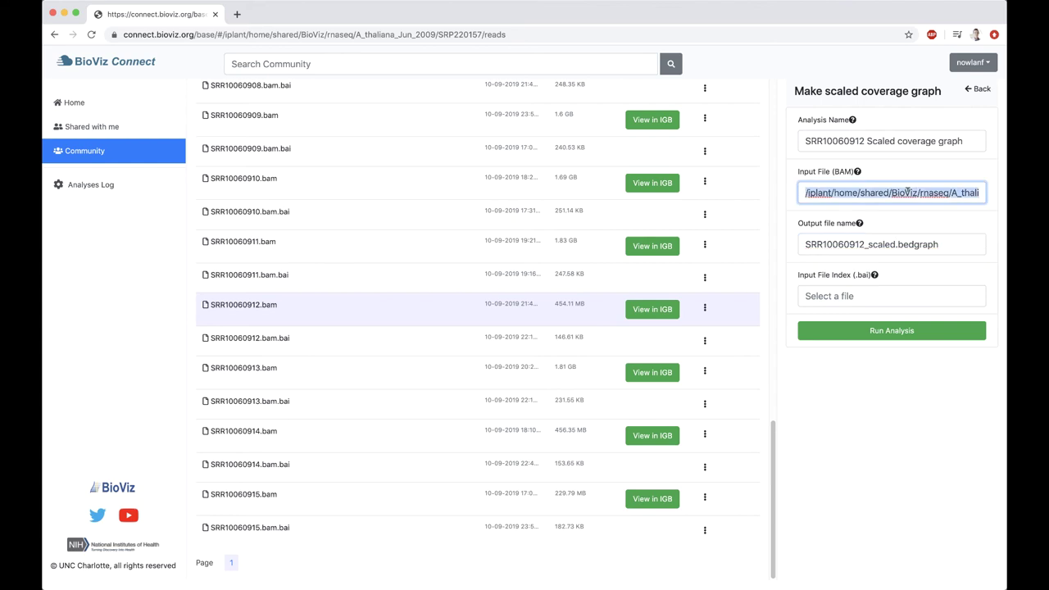
{"action": "right_click", "coordinate": [888, 195]}
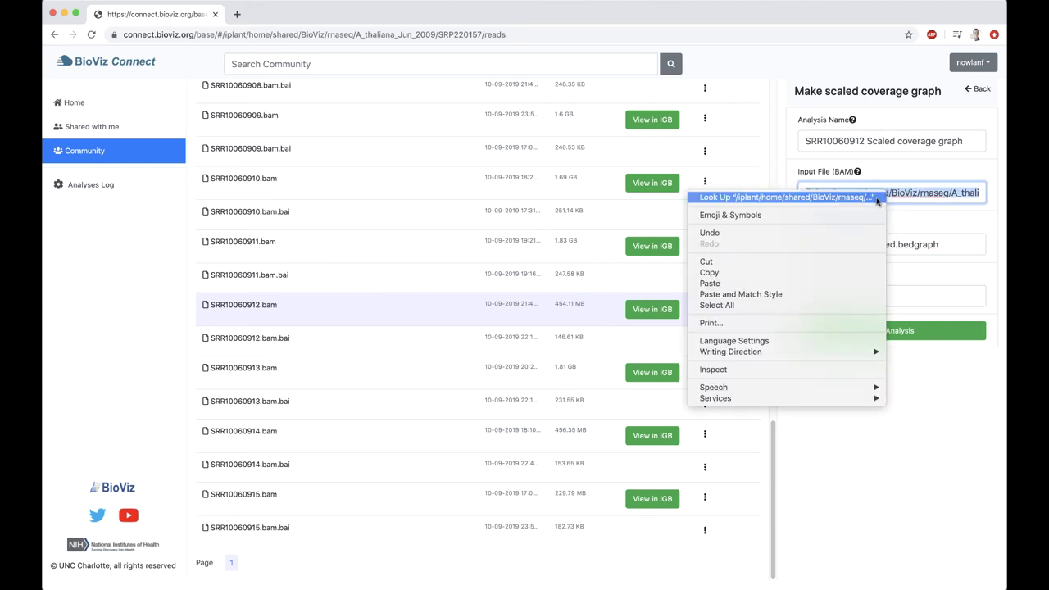
{"action": "left_click", "coordinate": [818, 274]}
{"action": "left_click", "coordinate": [852, 295]}
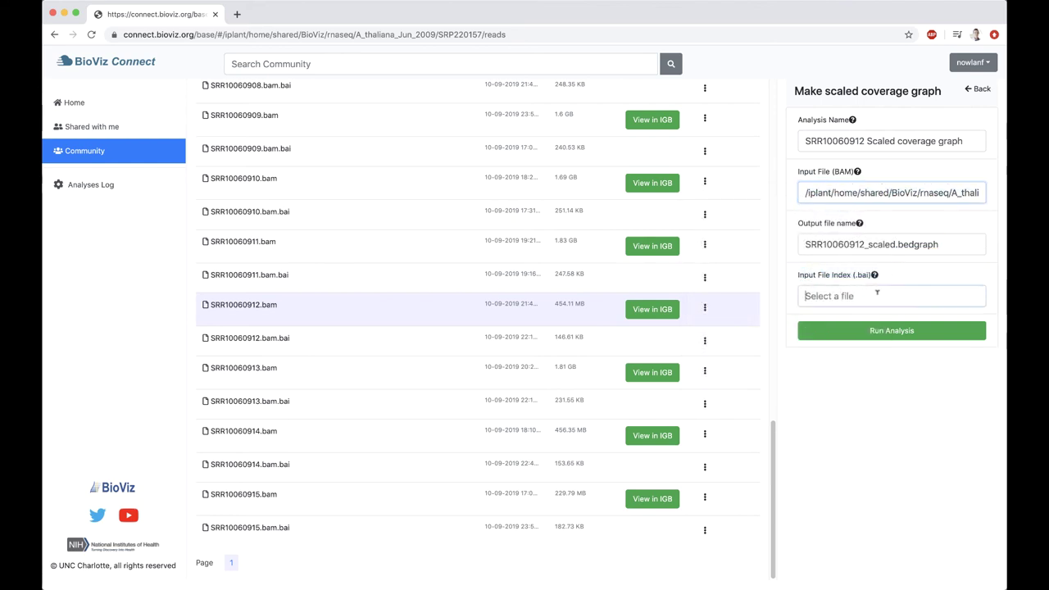
{"action": "right_click", "coordinate": [852, 296]}
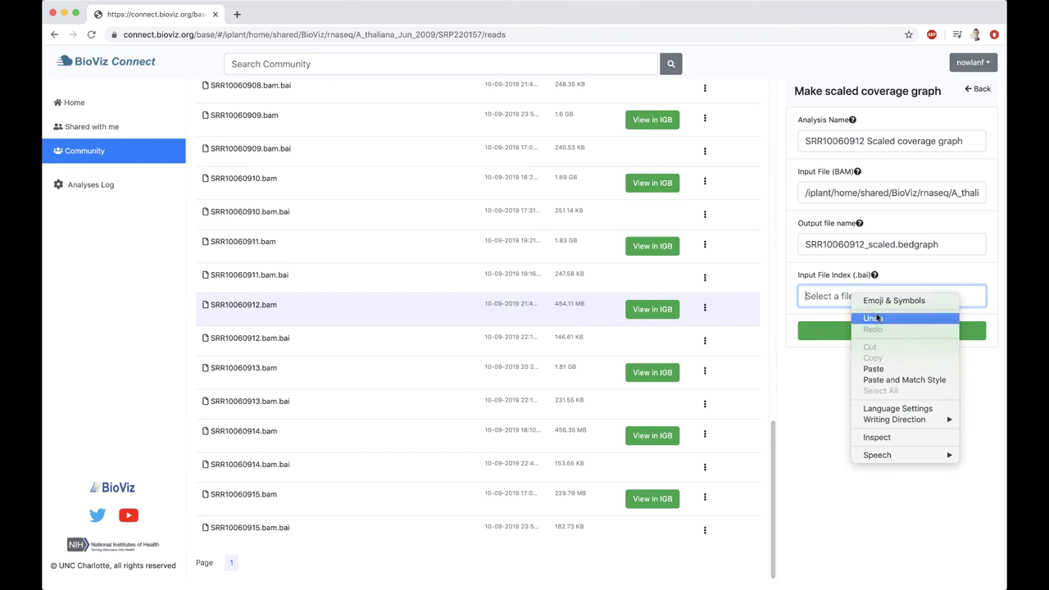
{"action": "left_click", "coordinate": [894, 367]}
{"action": "type", "text": ".bai"}
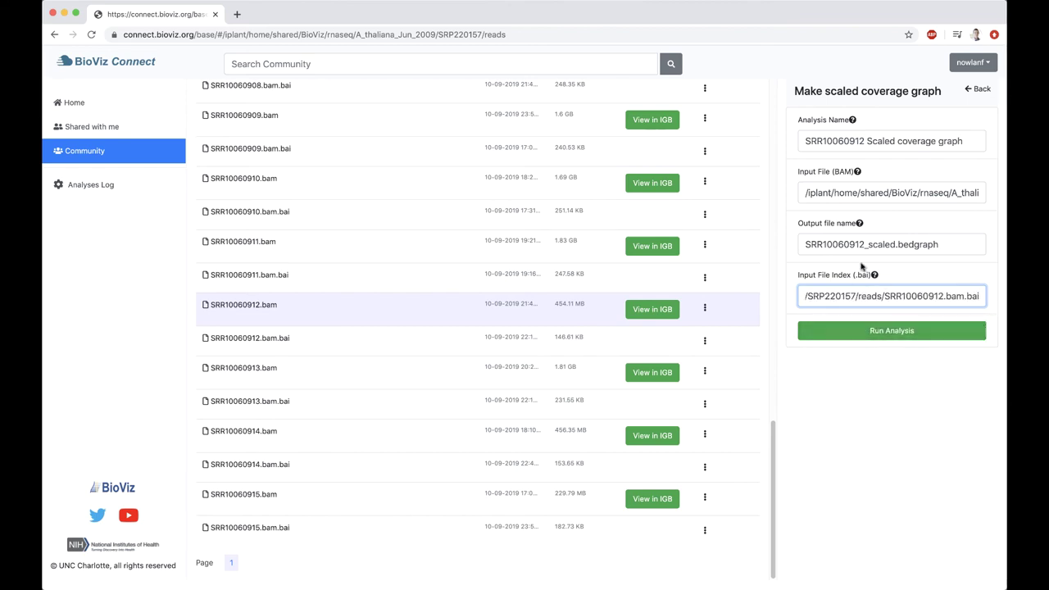
{"action": "left_click", "coordinate": [904, 333]}
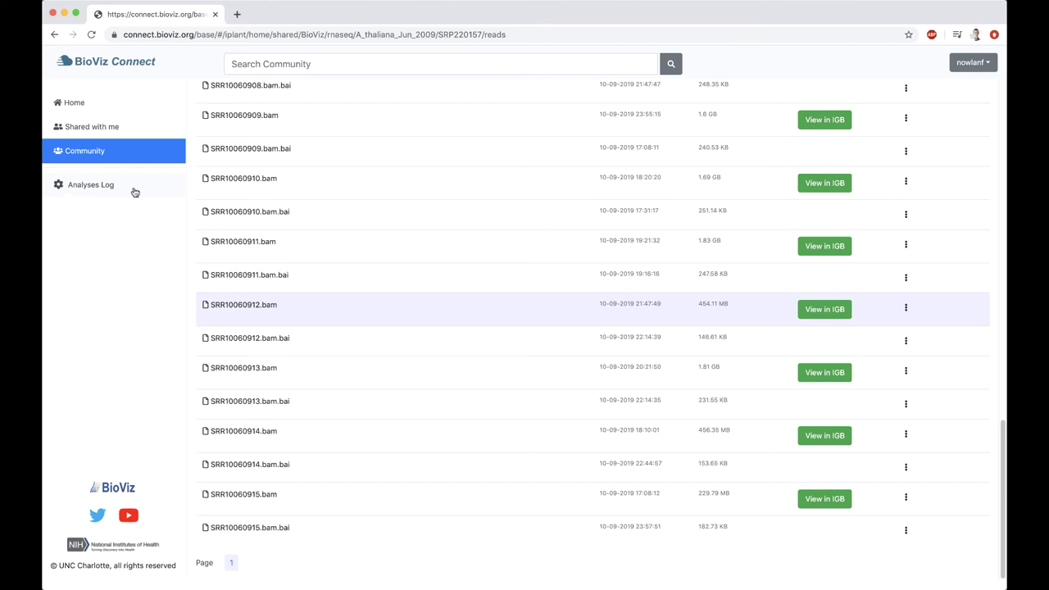
Check the status of both Scaled coverage graph jobs in the Analyses Log
{"action": "left_click", "coordinate": [135, 191]}
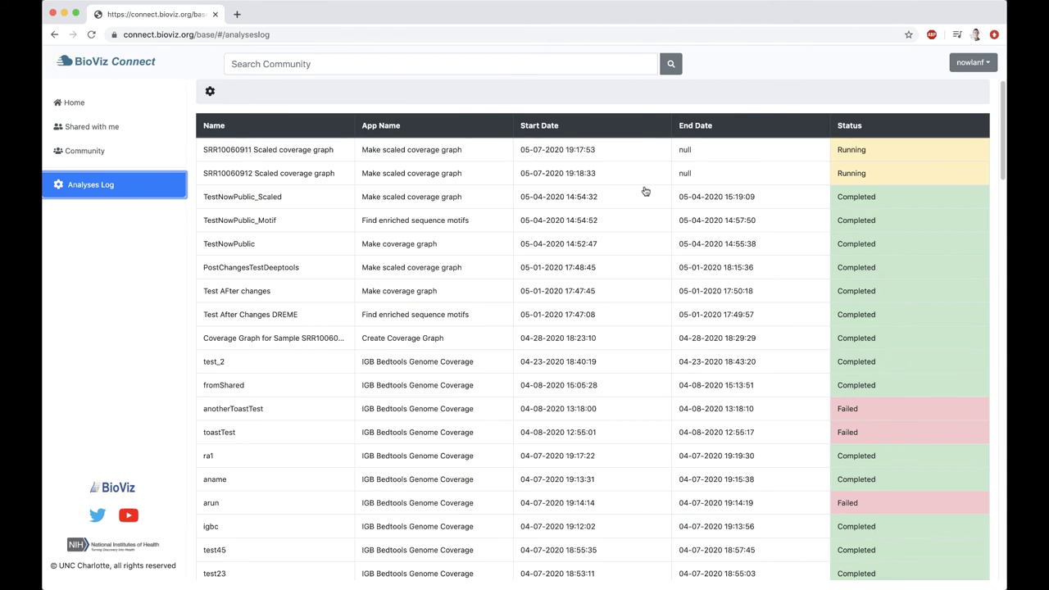
{"action": "scroll", "coordinate": [693, 195], "scroll_direction": "down", "scroll_amount": 10}
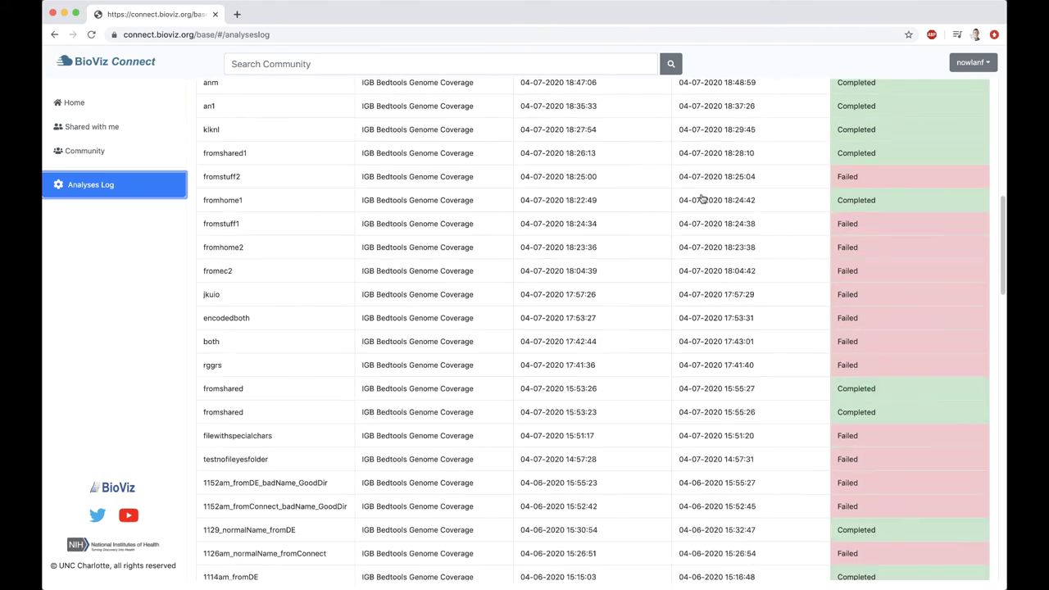
{"action": "scroll", "coordinate": [702, 198], "scroll_direction": "down", "scroll_amount": 5}
{"action": "scroll", "coordinate": [702, 262], "scroll_direction": "up", "scroll_amount": 7}
{"action": "scroll", "coordinate": [717, 237], "scroll_direction": "up", "scroll_amount": 5}
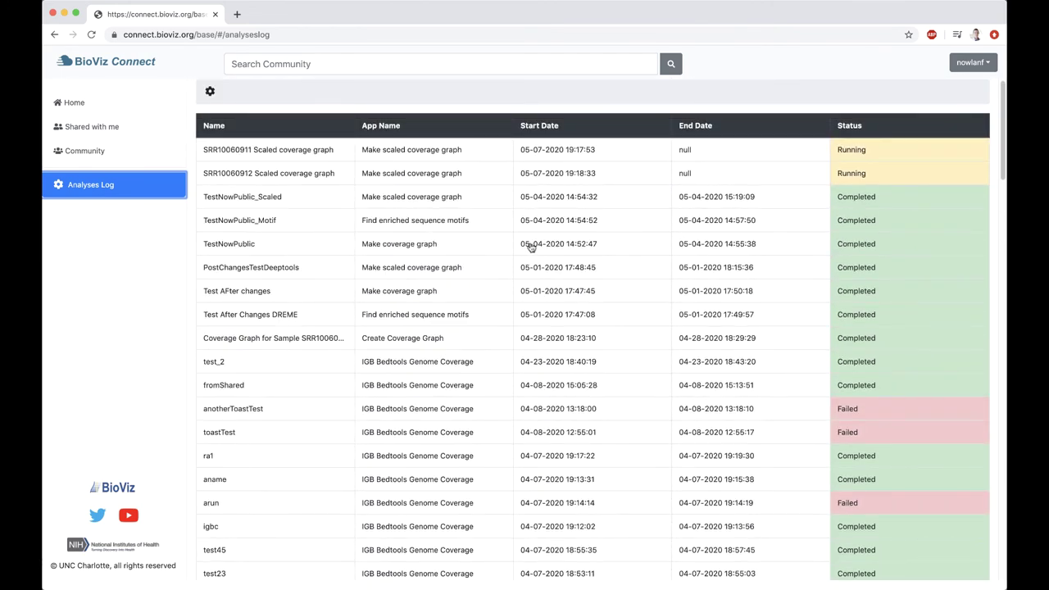
{"action": "scroll", "coordinate": [492, 222], "scroll_direction": "down", "scroll_amount": 2}
{"action": "scroll", "coordinate": [481, 218], "scroll_direction": "up", "scroll_amount": 2}
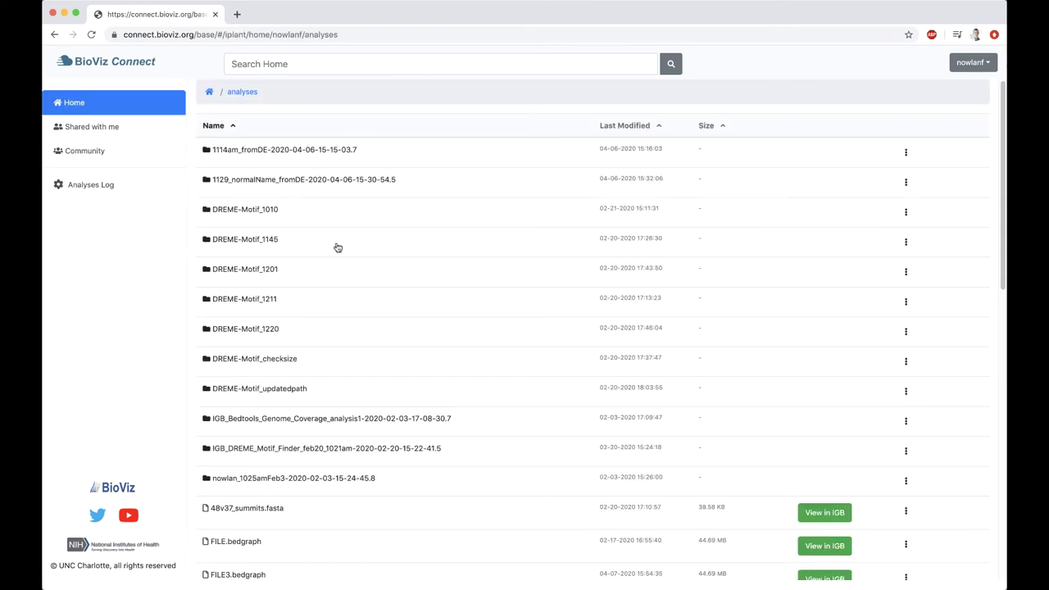
Scroll the analyses folder down to the new SRR10060911_scaled and SRR10060912_scaled bedgraph files
{"action": "scroll", "coordinate": [339, 244], "scroll_direction": "down", "scroll_amount": 3}
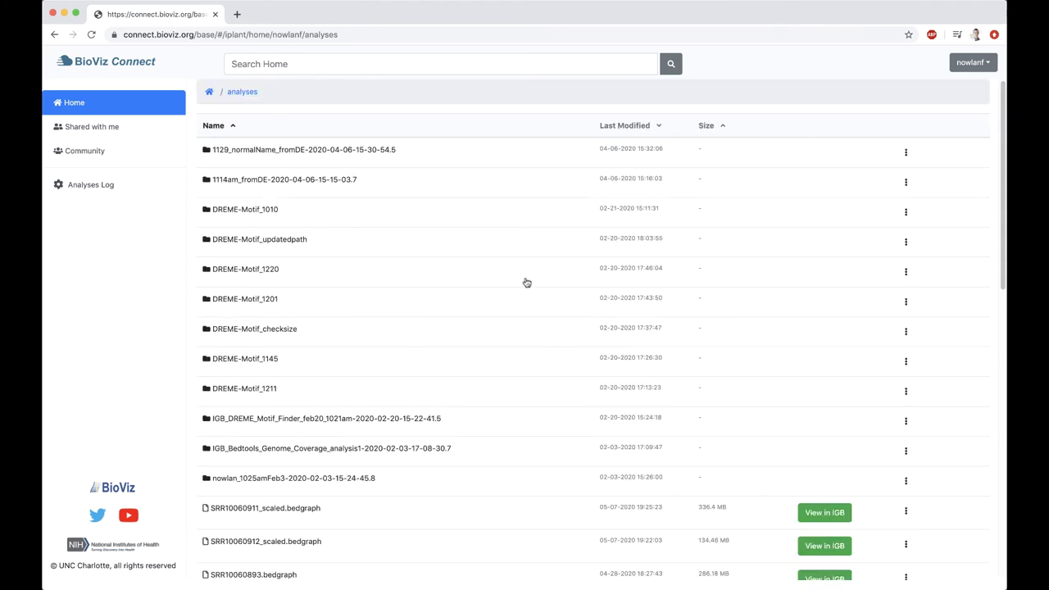
{"action": "scroll", "coordinate": [523, 290], "scroll_direction": "down", "scroll_amount": 1}
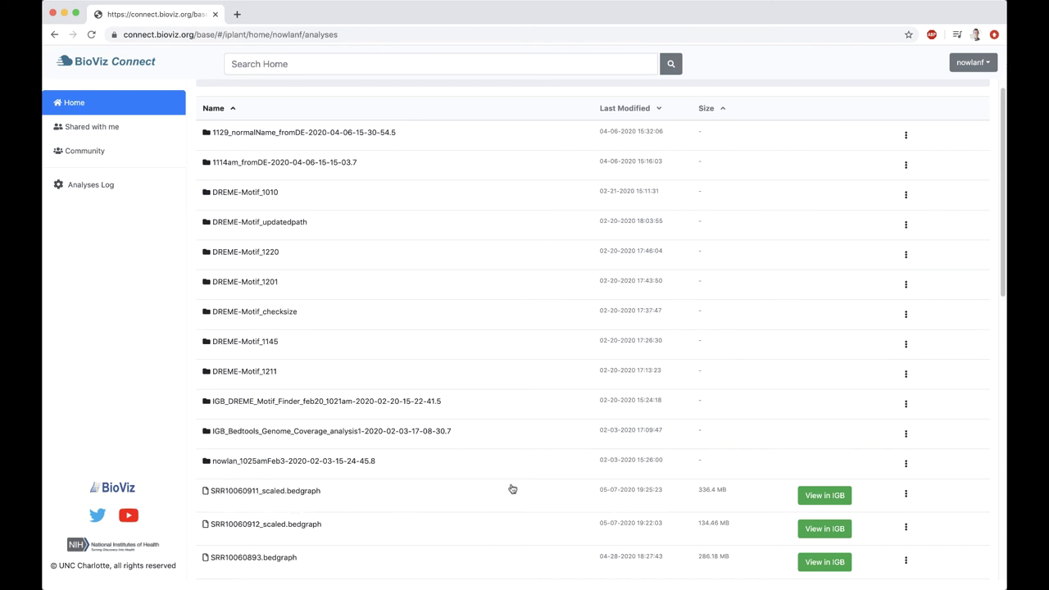
Set SRR10060911_scaled.bedgraph's metadata genome to Arabidopsis thaliana, version A_thaliana_Jun_2009
{"action": "right_click", "coordinate": [538, 494]}
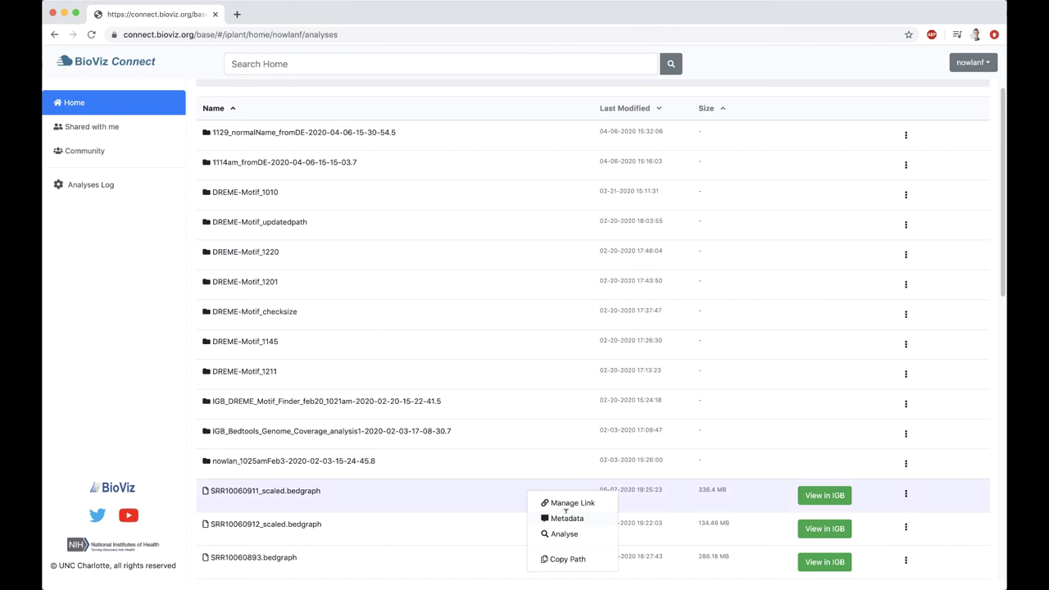
{"action": "left_click", "coordinate": [568, 516]}
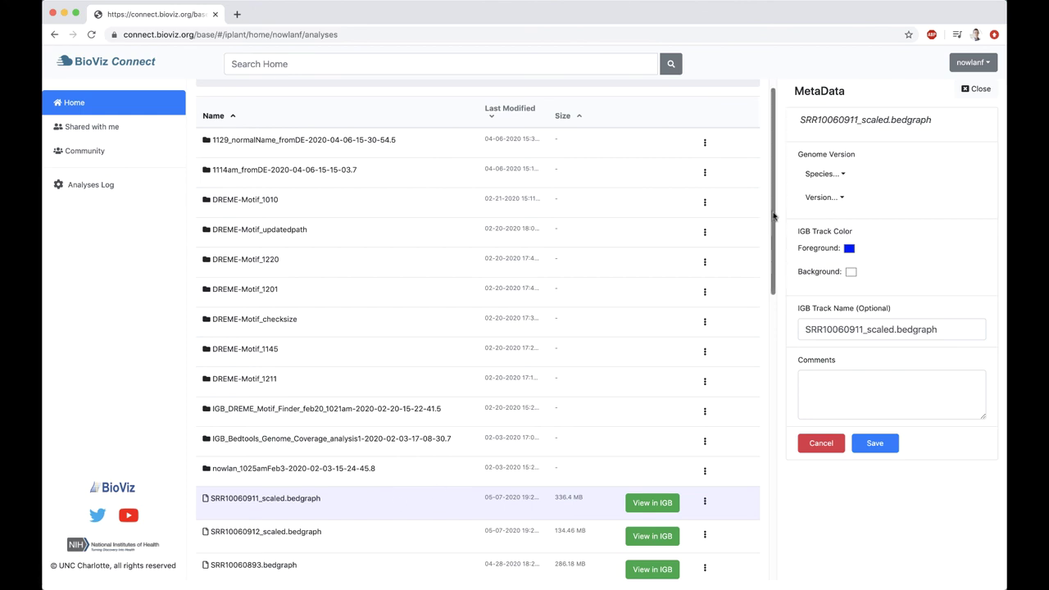
{"action": "left_click", "coordinate": [844, 176]}
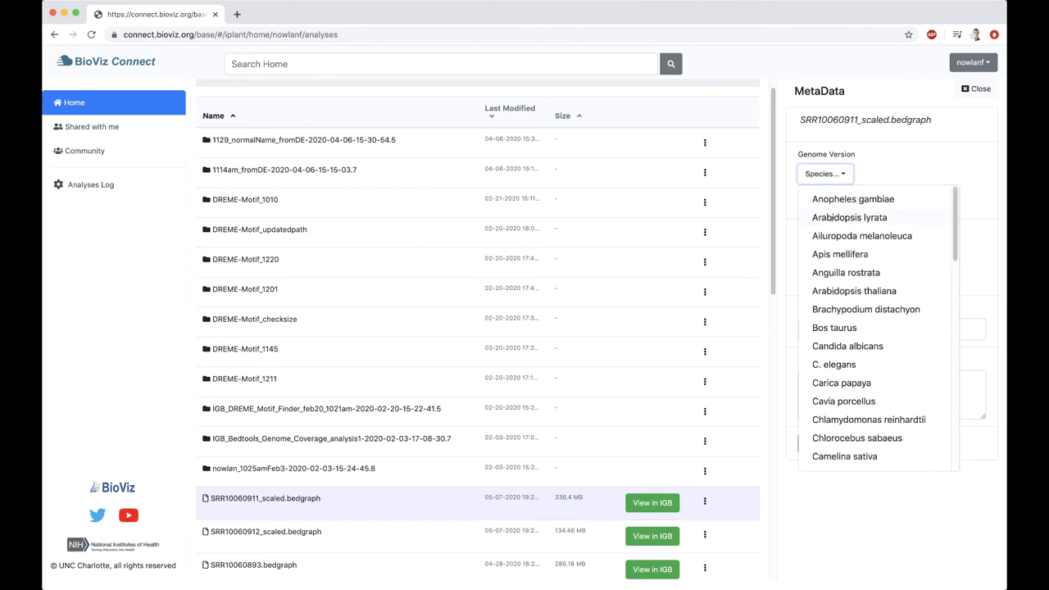
{"action": "left_click", "coordinate": [861, 289]}
{"action": "left_click", "coordinate": [829, 201]}
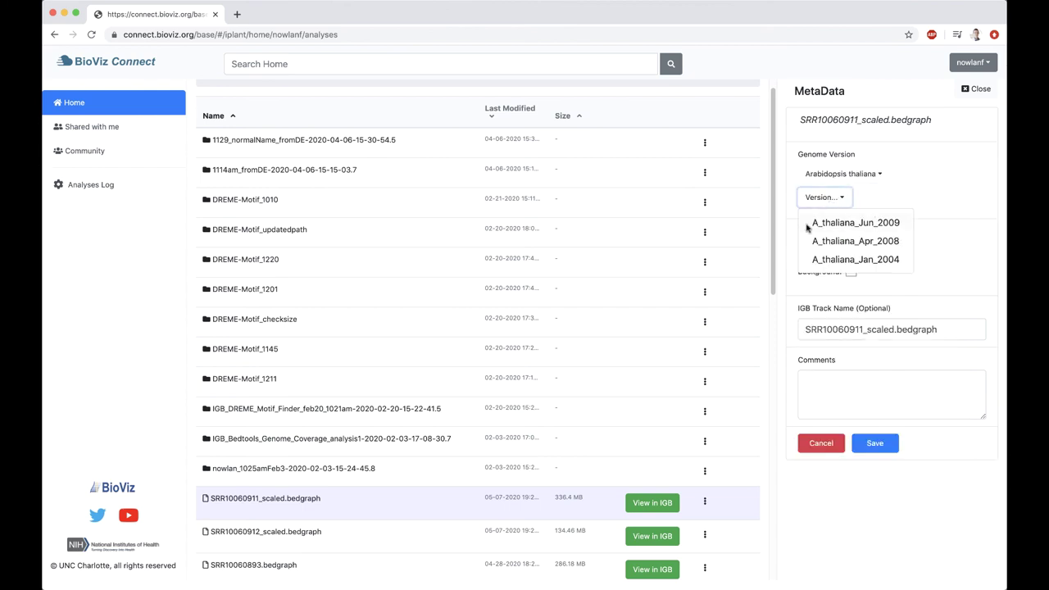
{"action": "left_click", "coordinate": [837, 222]}
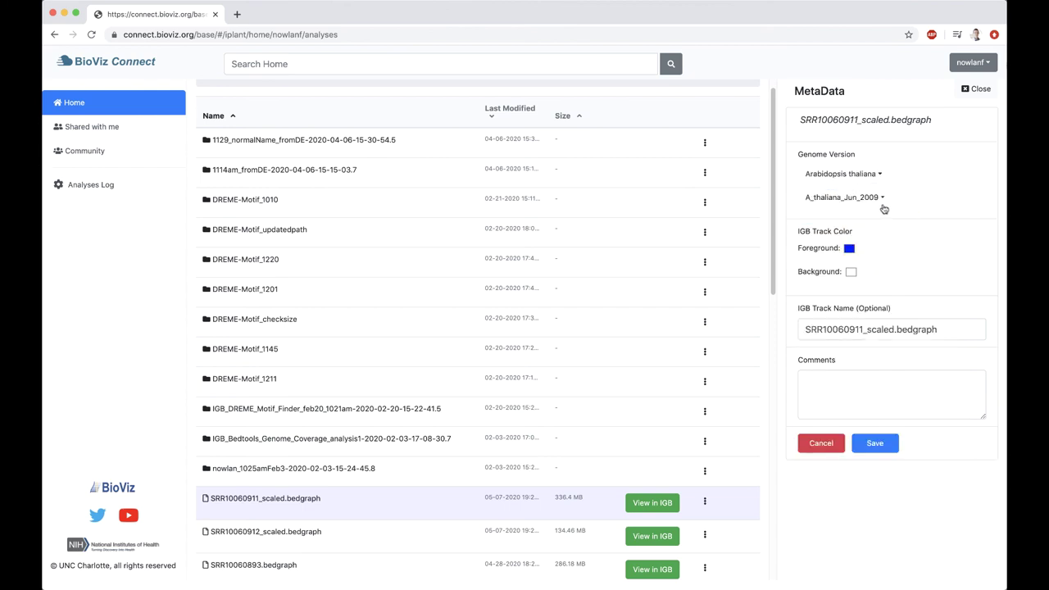
Make the track foreground red, name it 'SRR10060911 Heat treated', and save the metadata
{"action": "left_click", "coordinate": [850, 250]}
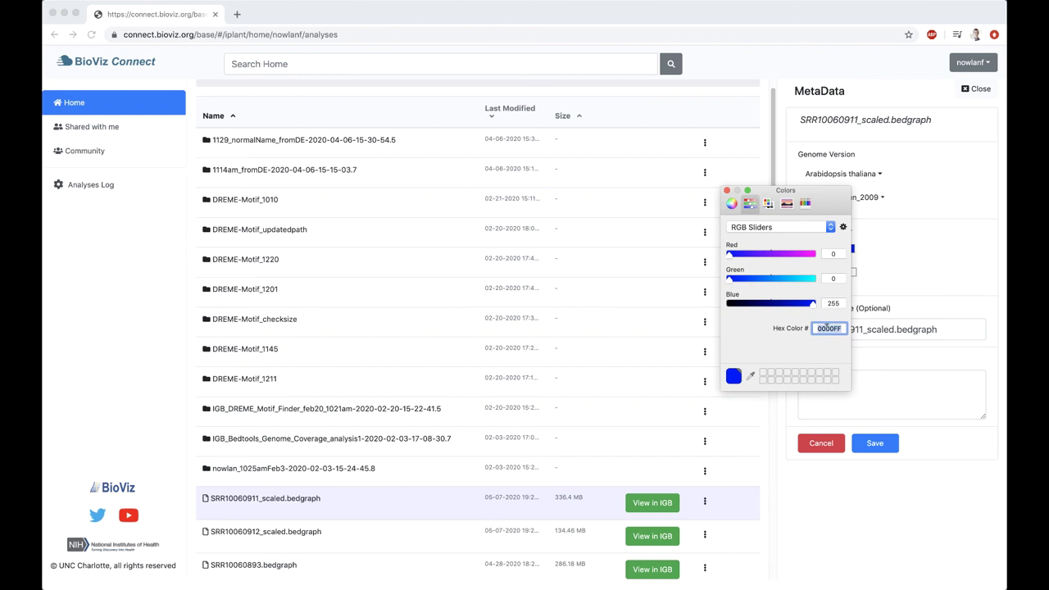
{"action": "left_click", "coordinate": [731, 204]}
{"action": "left_click", "coordinate": [845, 282]}
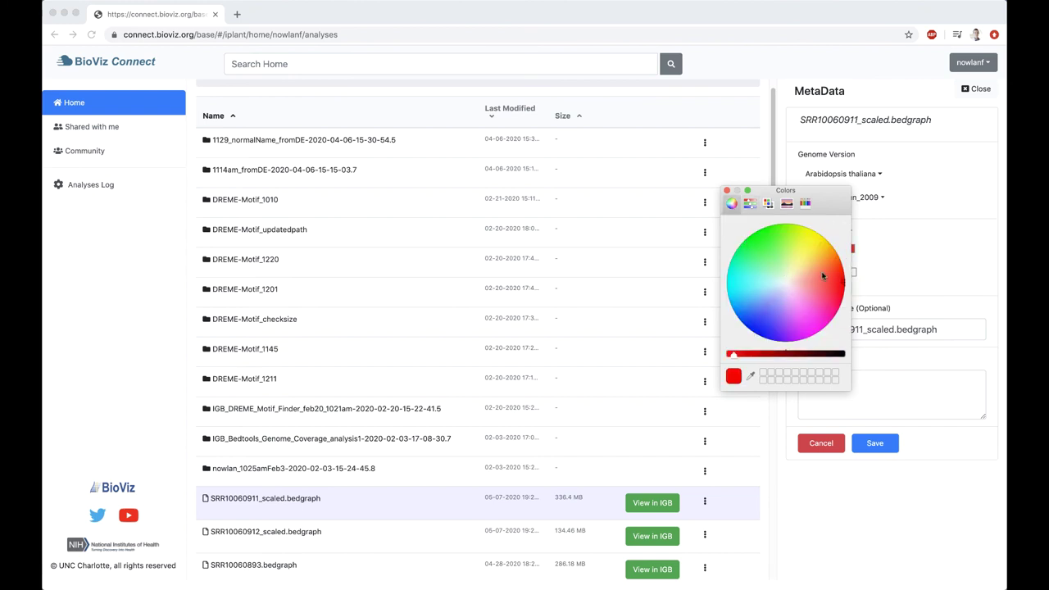
{"action": "left_click", "coordinate": [726, 191]}
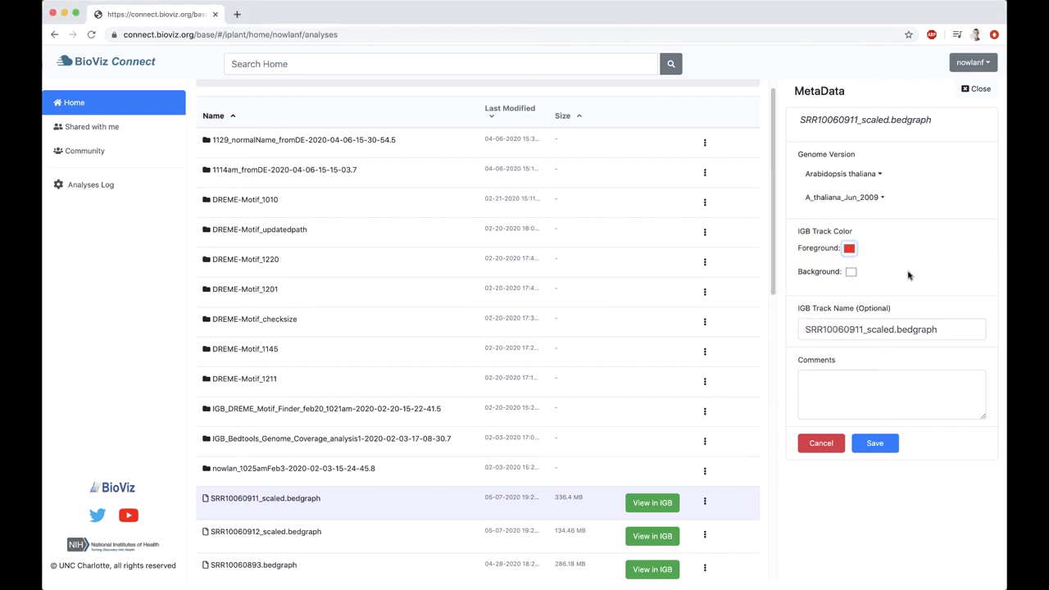
{"action": "left_click", "coordinate": [908, 329]}
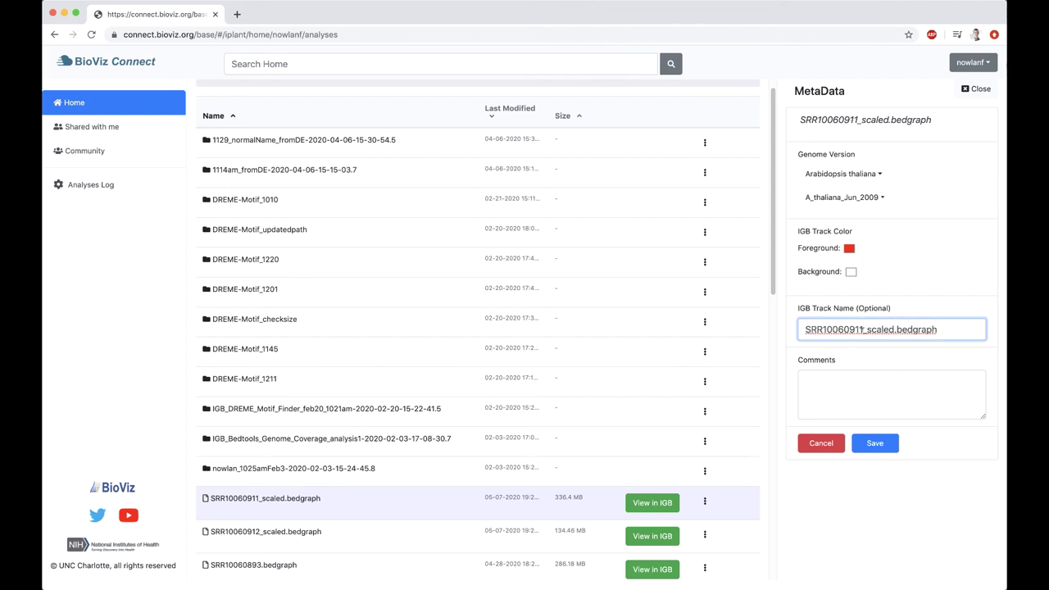
{"action": "left_click_drag", "start_coordinate": [864, 327], "coordinate": [979, 329]}
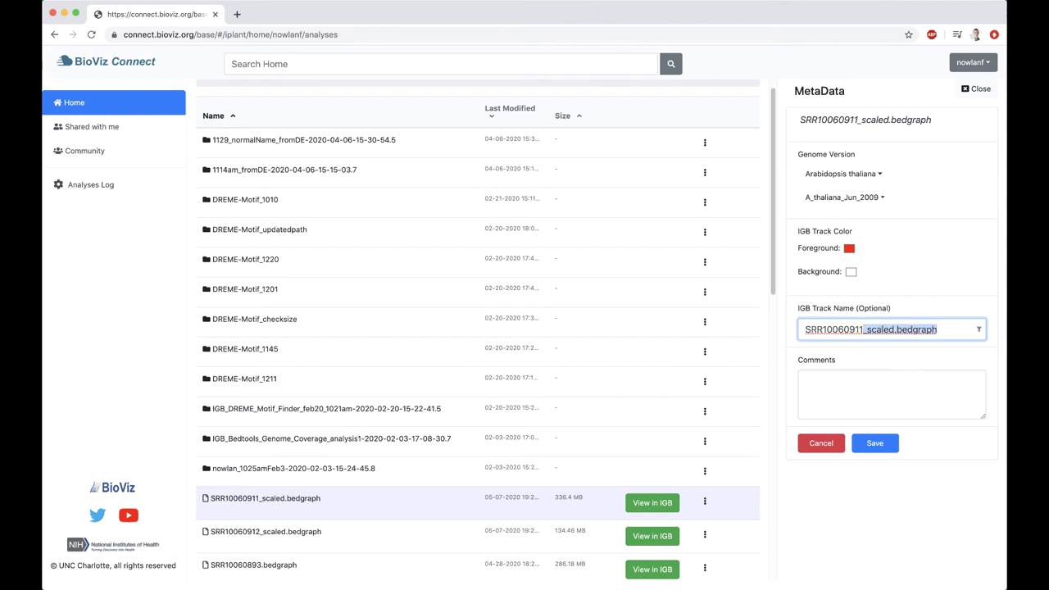
{"action": "key", "text": "BackSpace"}
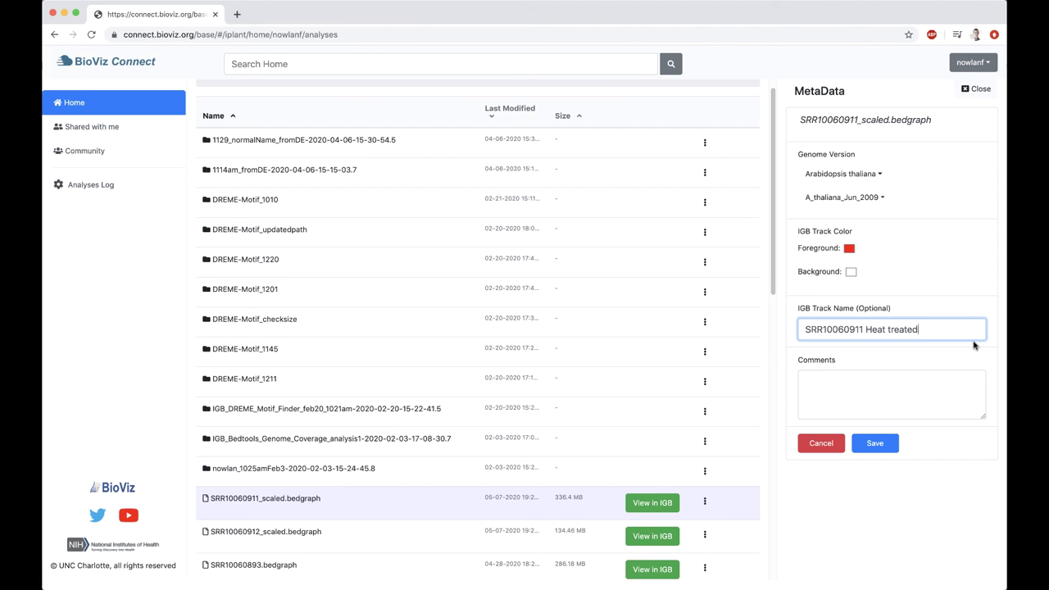
{"action": "left_click", "coordinate": [875, 442]}
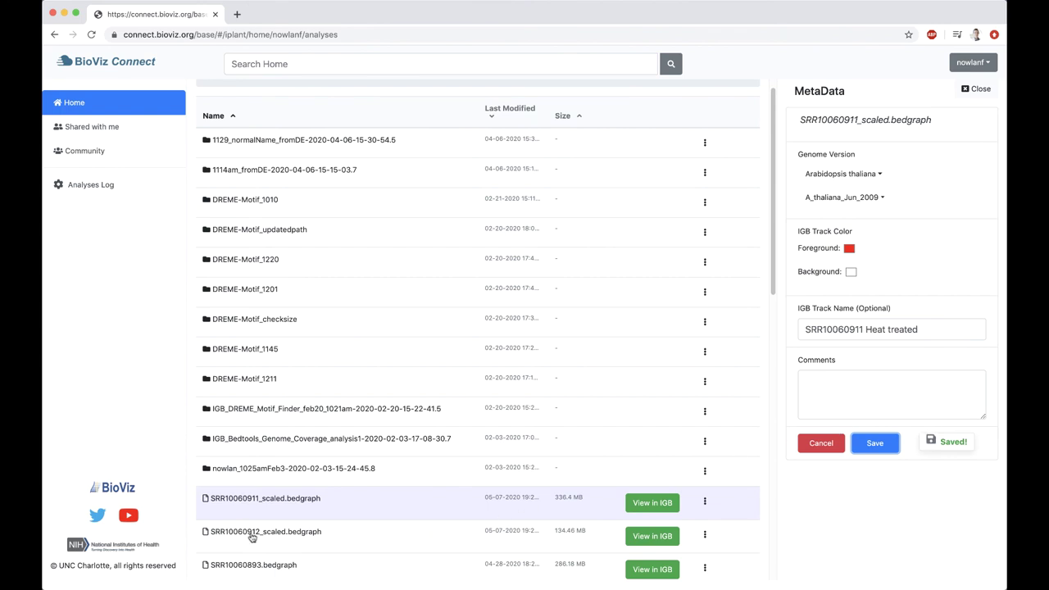
Set SRR10060912_scaled.bedgraph's metadata genome to Arabidopsis thaliana, version A_thaliana_Jun_2009
{"action": "left_click", "coordinate": [355, 539]}
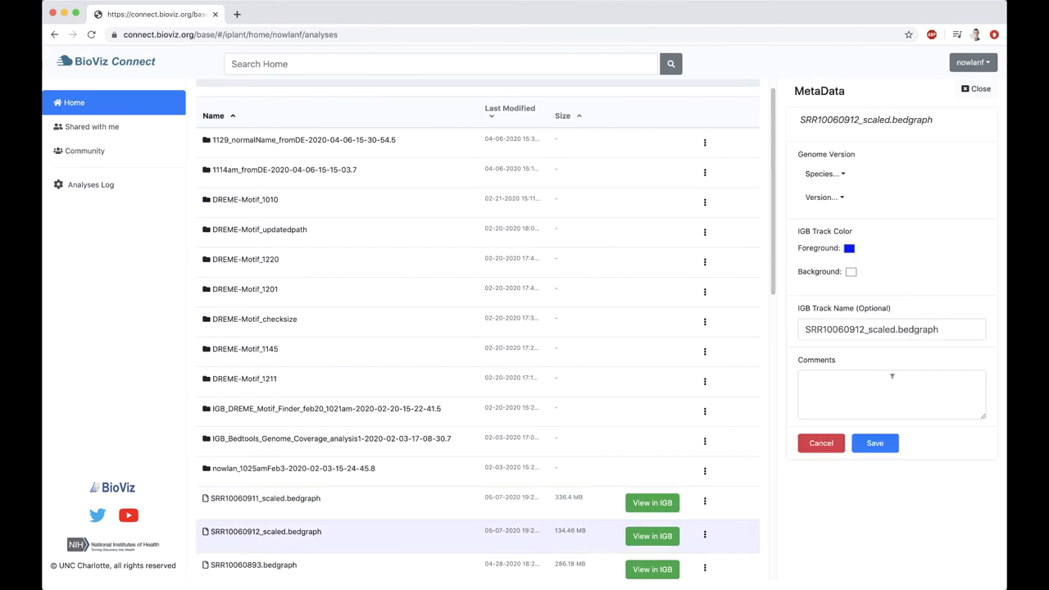
{"action": "left_click", "coordinate": [827, 174]}
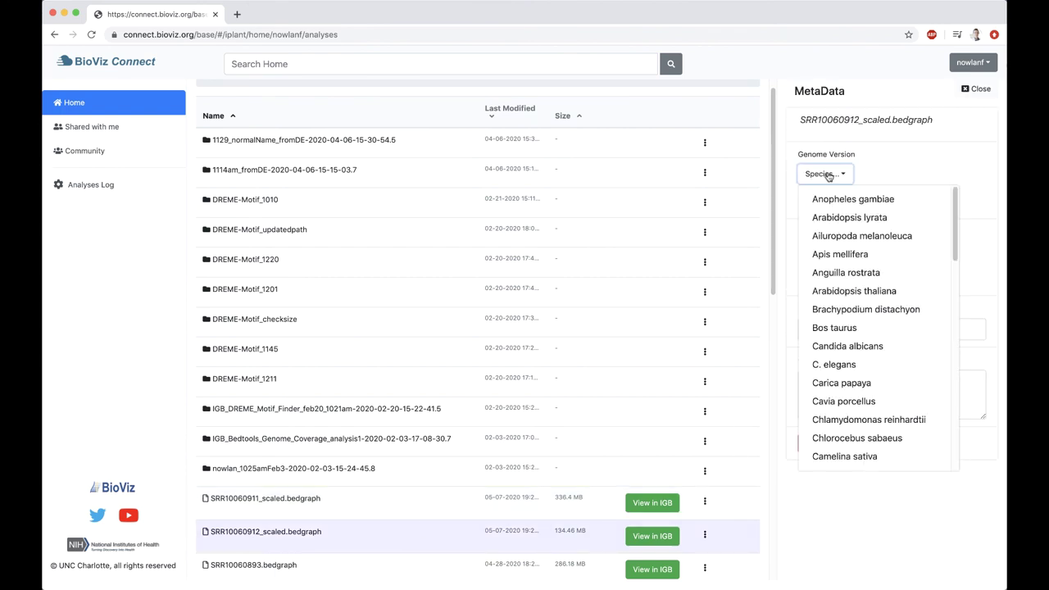
{"action": "left_click", "coordinate": [892, 298]}
{"action": "left_click", "coordinate": [835, 202]}
{"action": "left_click", "coordinate": [848, 219]}
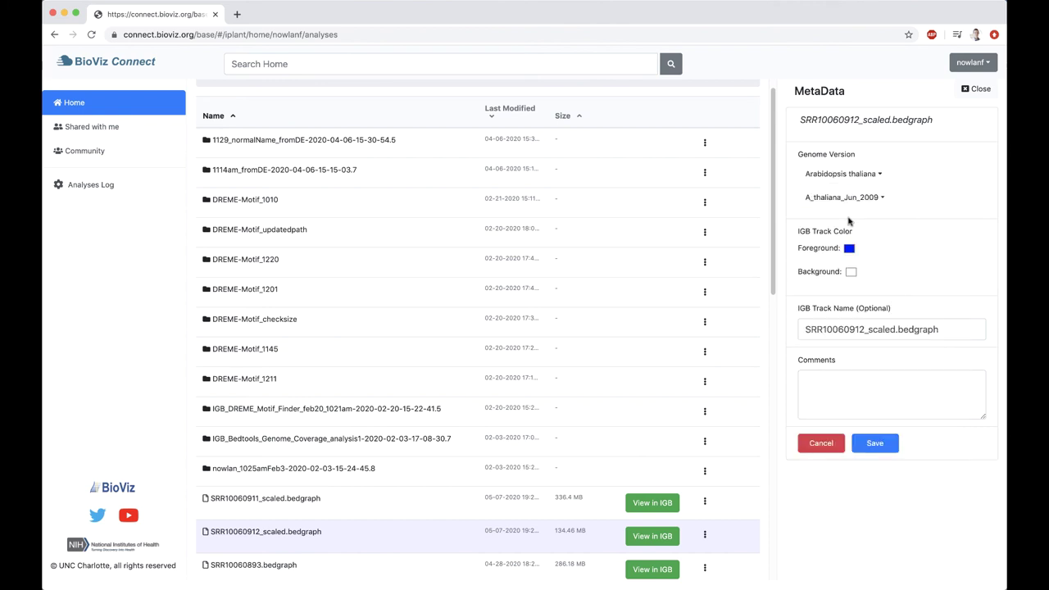
Make the track foreground red, rename it 'SRR10060912 Heat treated', then save and close
{"action": "left_click", "coordinate": [847, 249]}
{"action": "left_click", "coordinate": [844, 283]}
{"action": "left_click", "coordinate": [727, 190]}
{"action": "left_click_drag", "start_coordinate": [867, 328], "coordinate": [950, 333]}
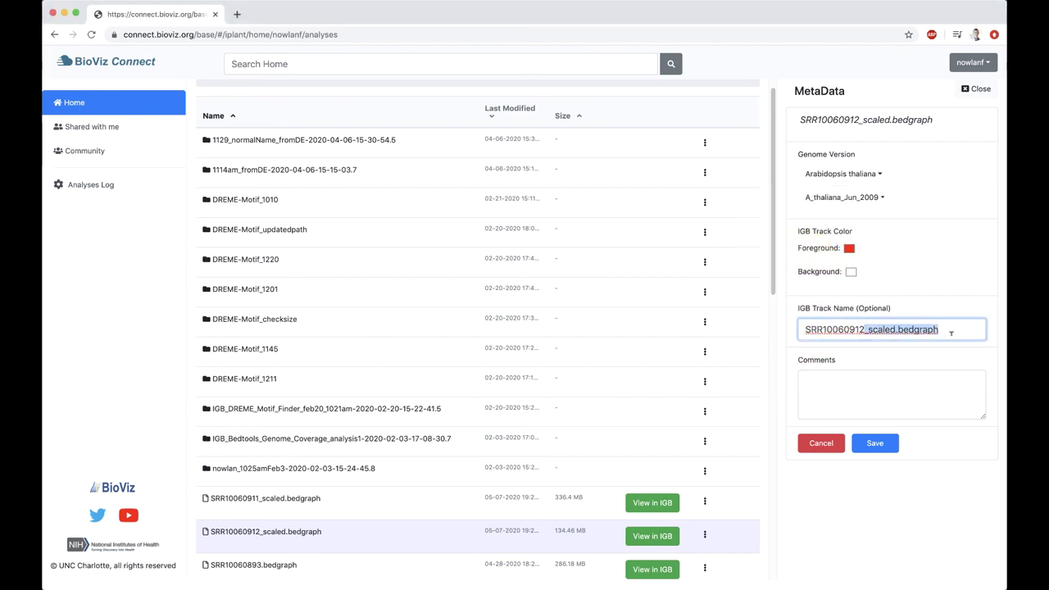
{"action": "key", "text": "BackSpace"}
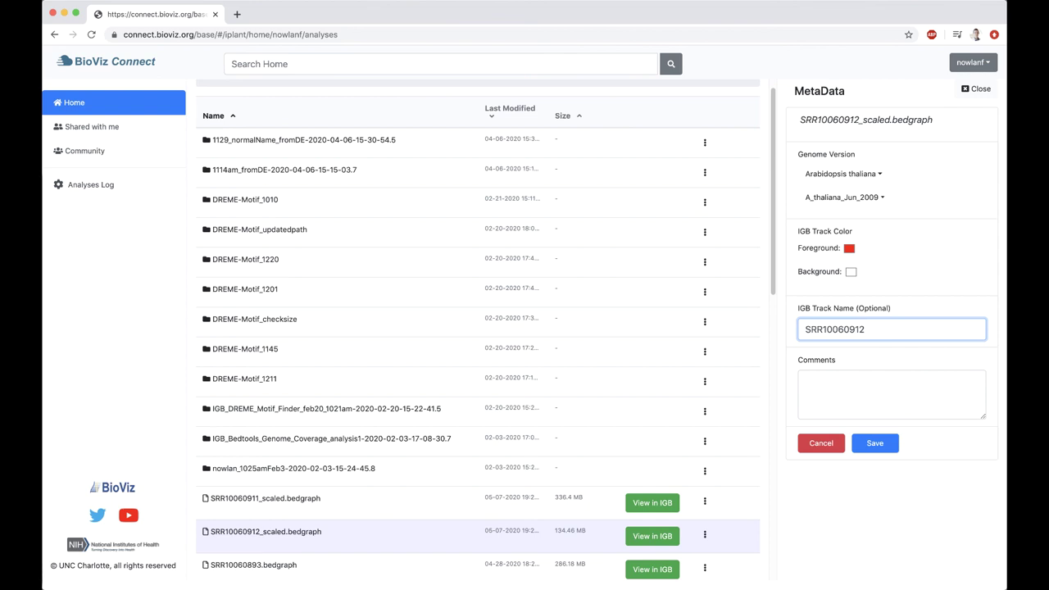
{"action": "type", "text": "Heat treated"}
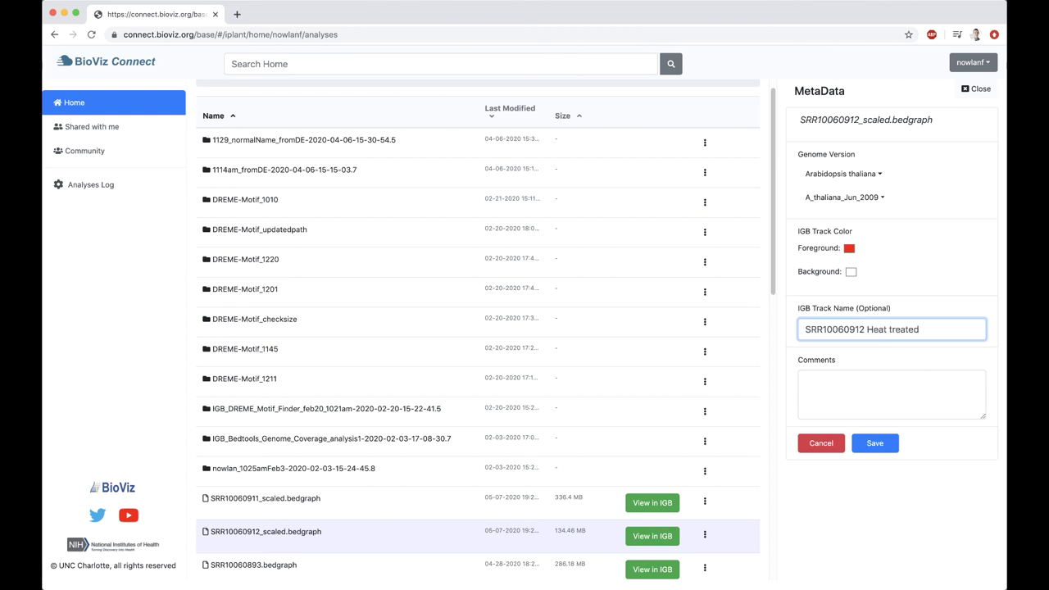
{"action": "left_click", "coordinate": [893, 441]}
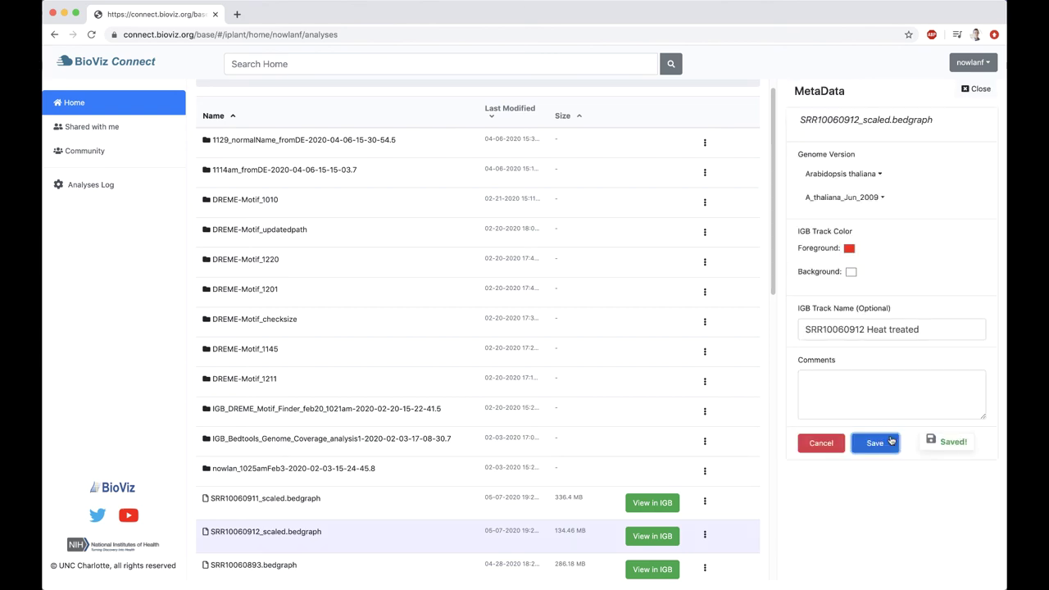
{"action": "left_click", "coordinate": [975, 88]}
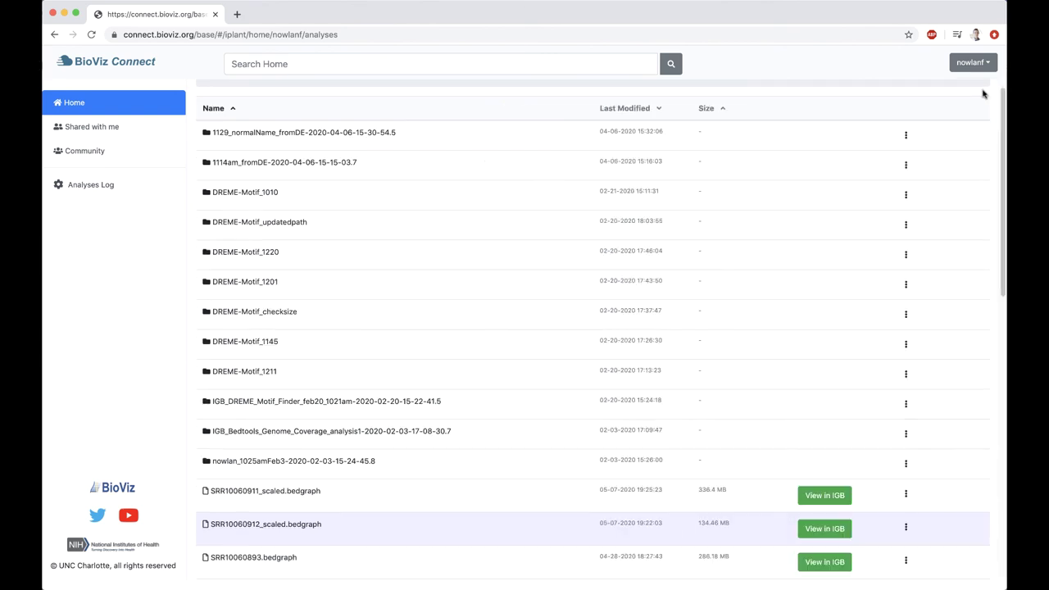
Make SRR10060911_scaled.bedgraph public through Manage Link and copy its data.cyverse.org link
{"action": "left_click", "coordinate": [505, 489]}
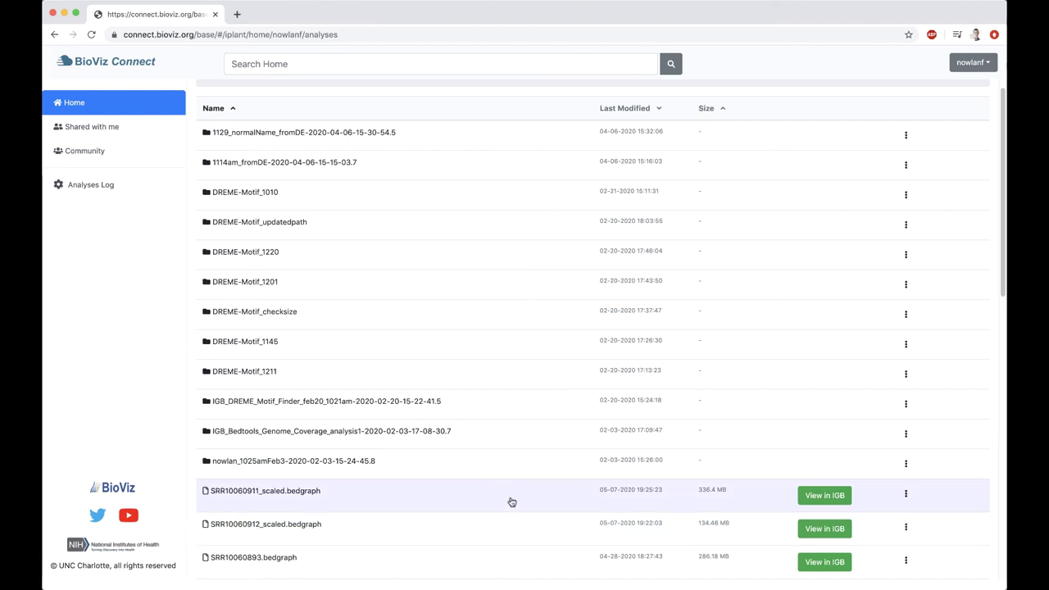
{"action": "right_click", "coordinate": [512, 501]}
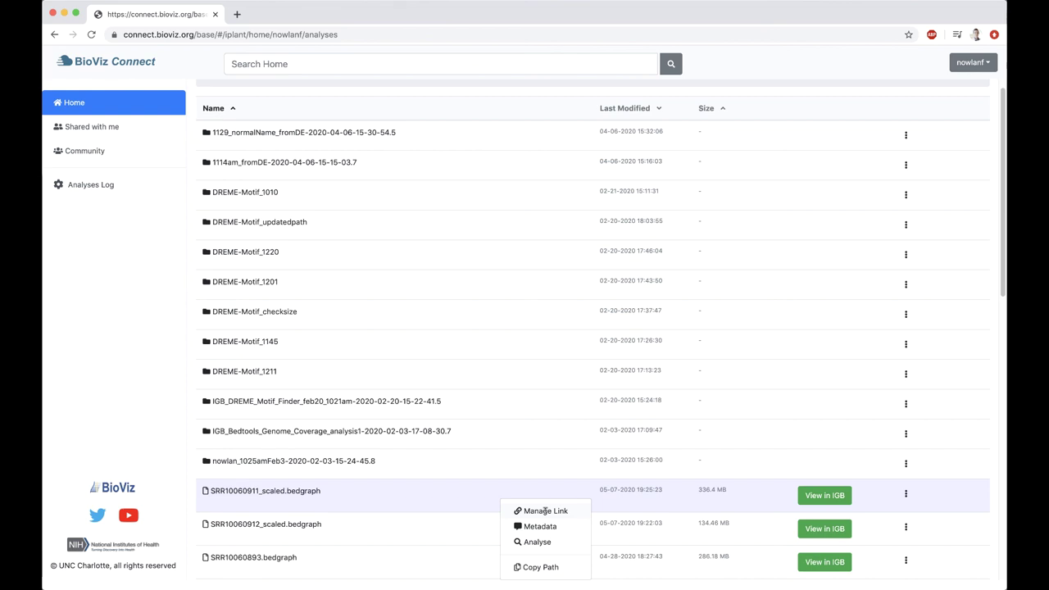
{"action": "left_click", "coordinate": [545, 511]}
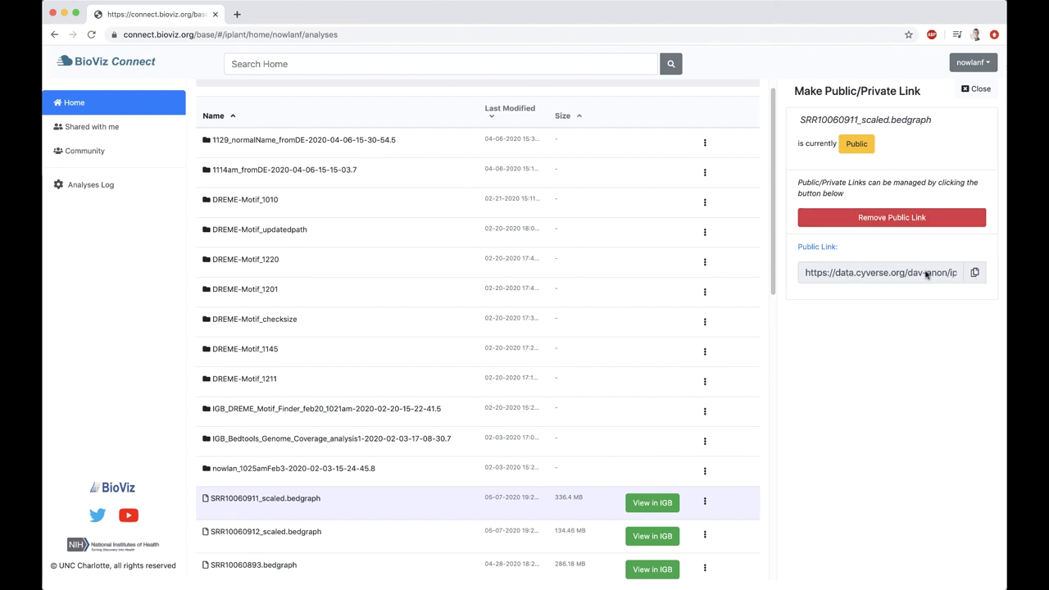
{"action": "triple_click", "coordinate": [955, 272]}
{"action": "left_click", "coordinate": [789, 273]}
{"action": "left_click_drag", "start_coordinate": [831, 273], "coordinate": [940, 276]}
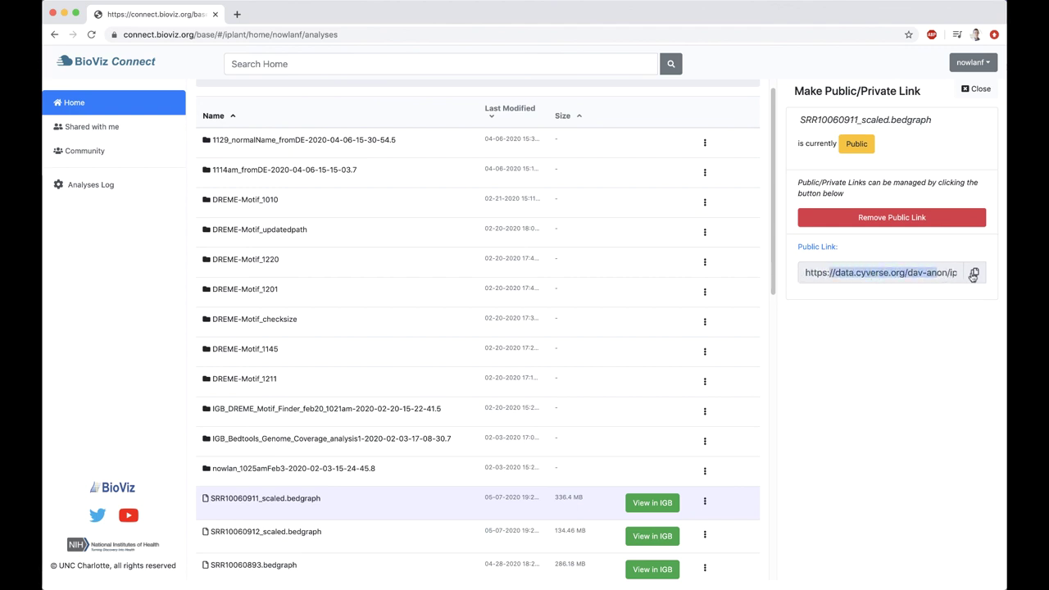
{"action": "left_click", "coordinate": [943, 252]}
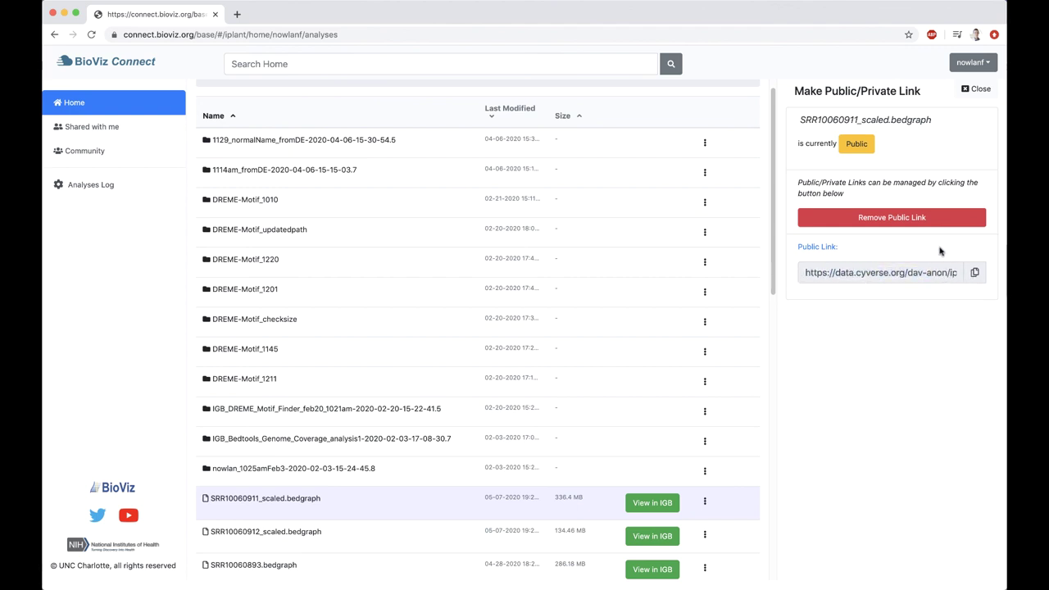
{"action": "left_click", "coordinate": [974, 274]}
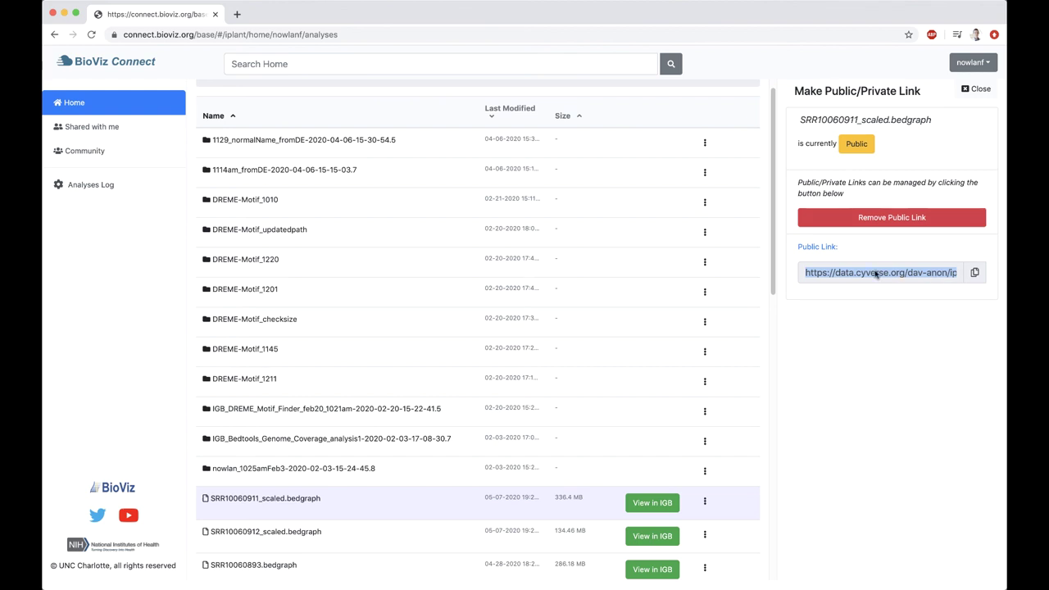
Close the link panel and use View in IGB for both scaled bedgraphs
{"action": "left_click", "coordinate": [978, 89]}
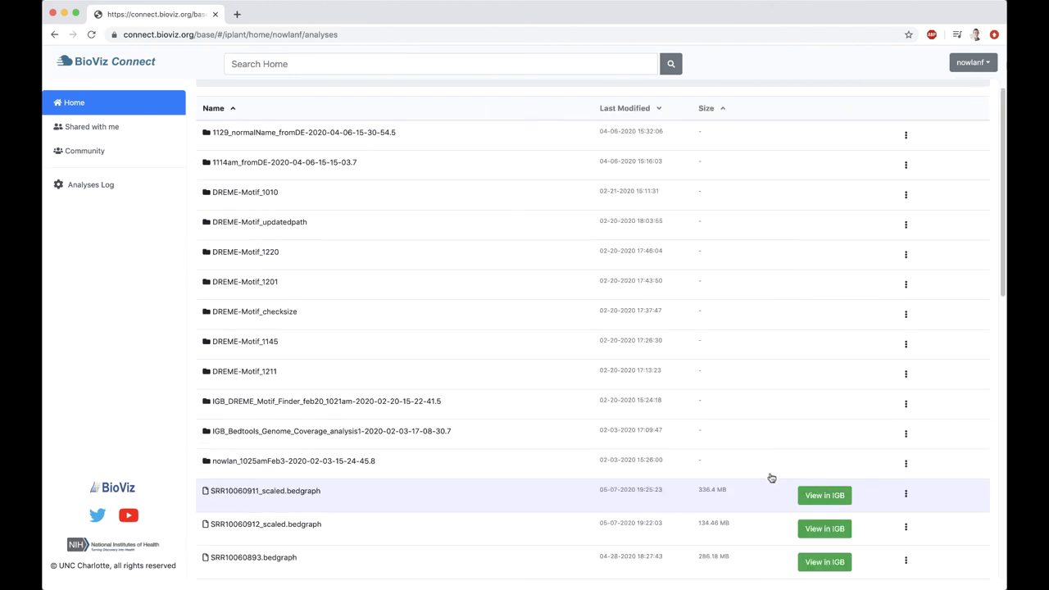
{"action": "left_click", "coordinate": [837, 498]}
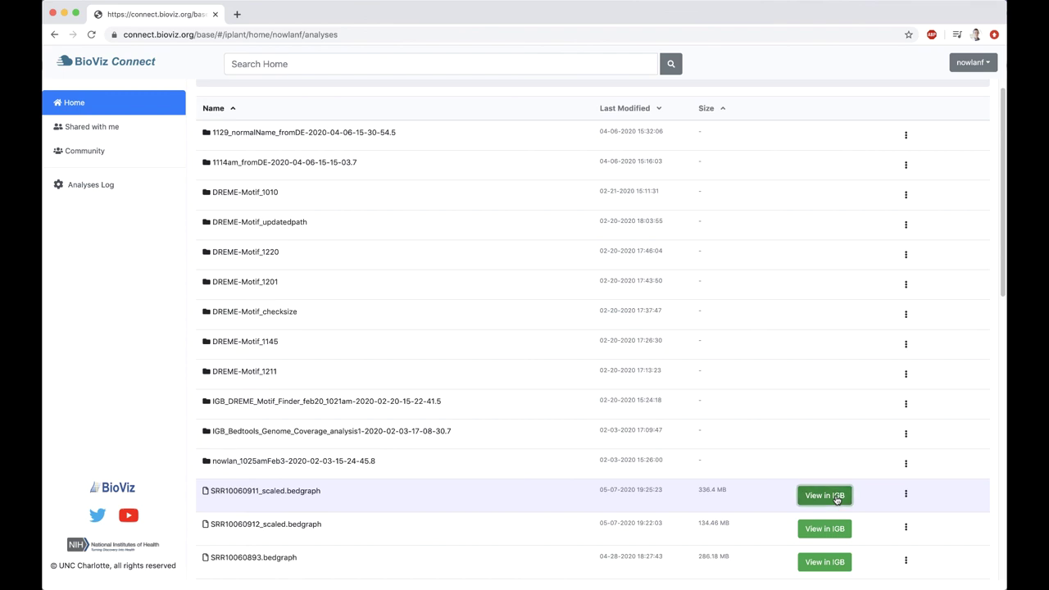
{"action": "left_click", "coordinate": [830, 531]}
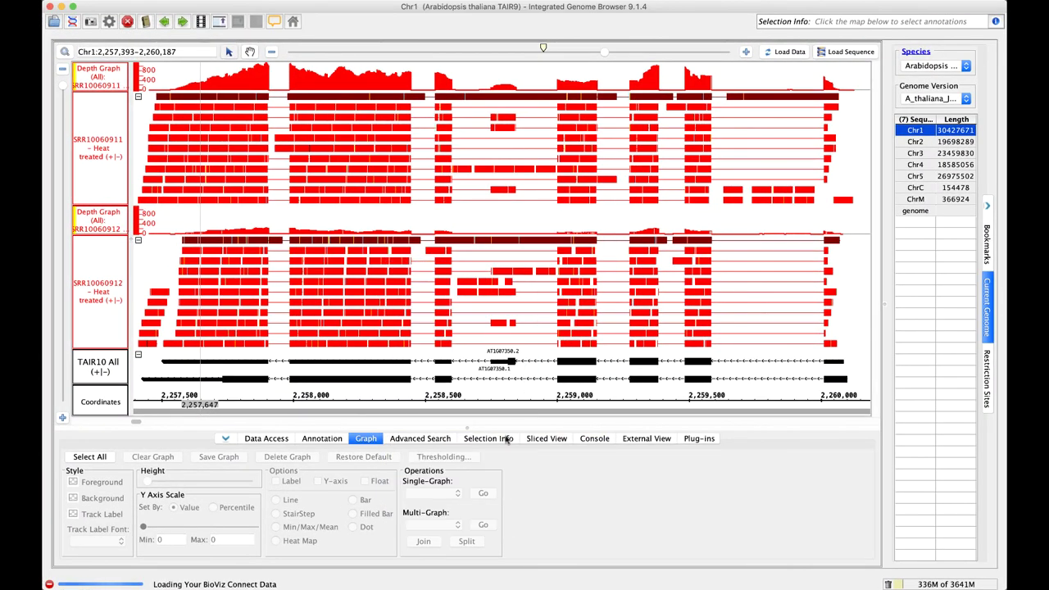
Hide both depth graphs and both read alignment tracks, then load the Heat treated tracks
{"action": "left_click", "coordinate": [266, 438]}
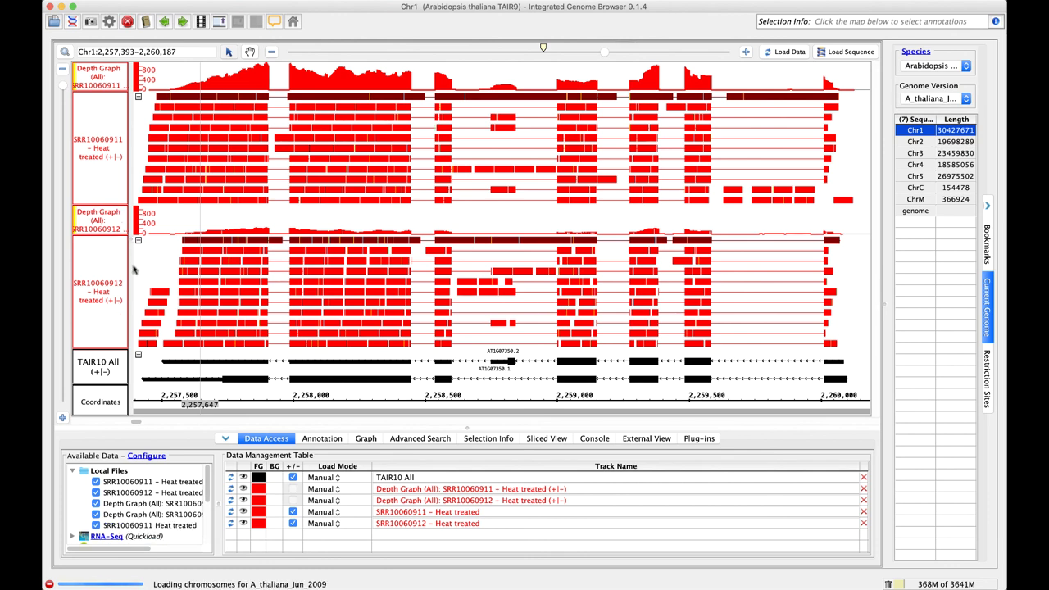
{"action": "mouse_move", "coordinate": [656, 316]}
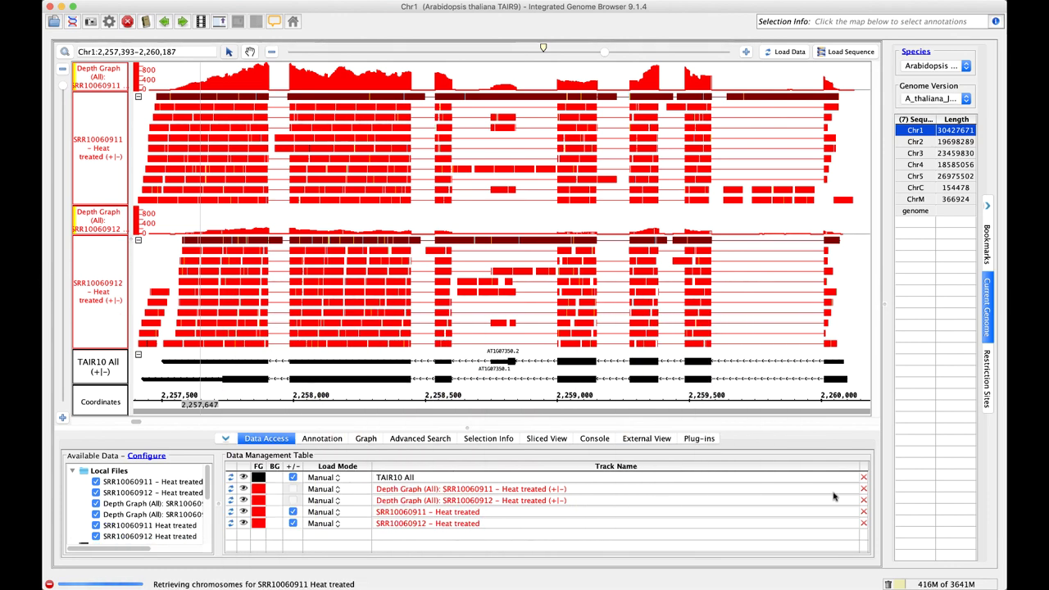
{"action": "left_click", "coordinate": [243, 490]}
{"action": "left_click", "coordinate": [244, 500]}
{"action": "left_click", "coordinate": [244, 512]}
{"action": "left_click", "coordinate": [244, 523]}
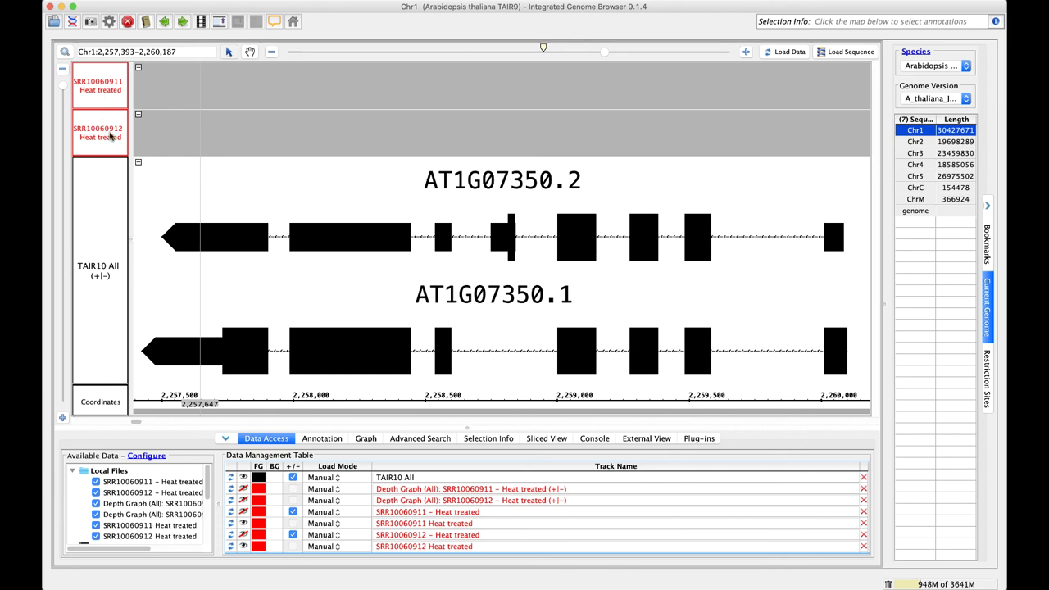
{"action": "left_click", "coordinate": [789, 52]}
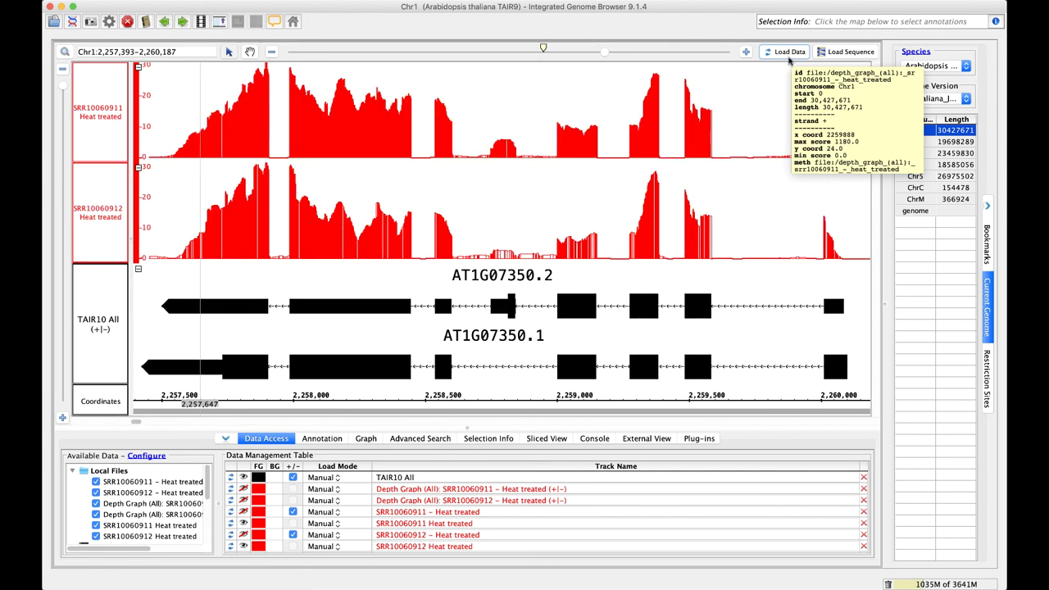
Select both Heat treated graphs and raise their shared Y axis maximum to 31.6
{"action": "left_click", "coordinate": [102, 98]}
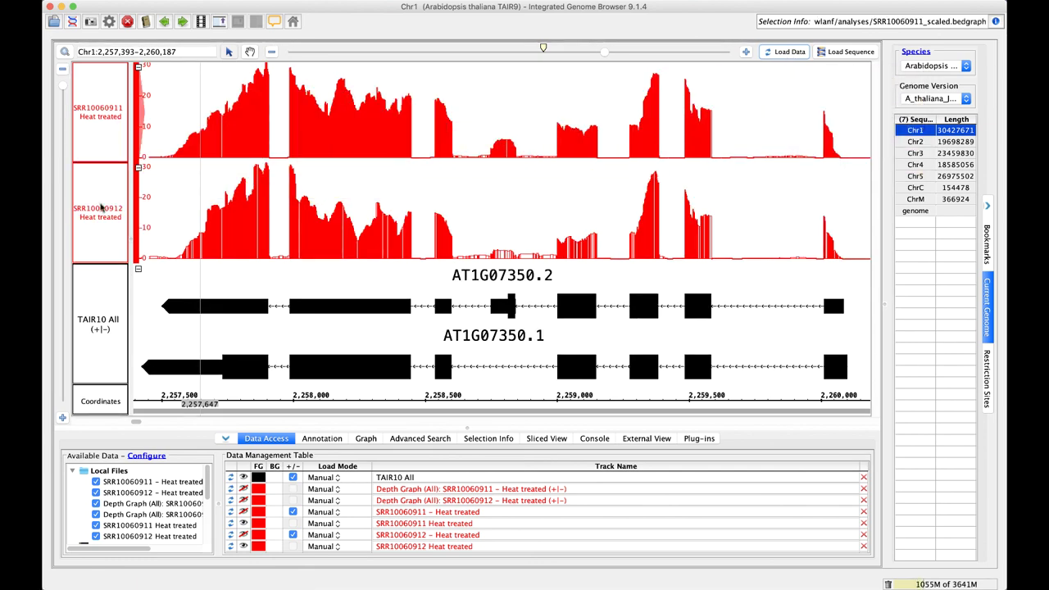
{"action": "left_click", "coordinate": [101, 209], "text": "shift"}
{"action": "left_click", "coordinate": [366, 438]}
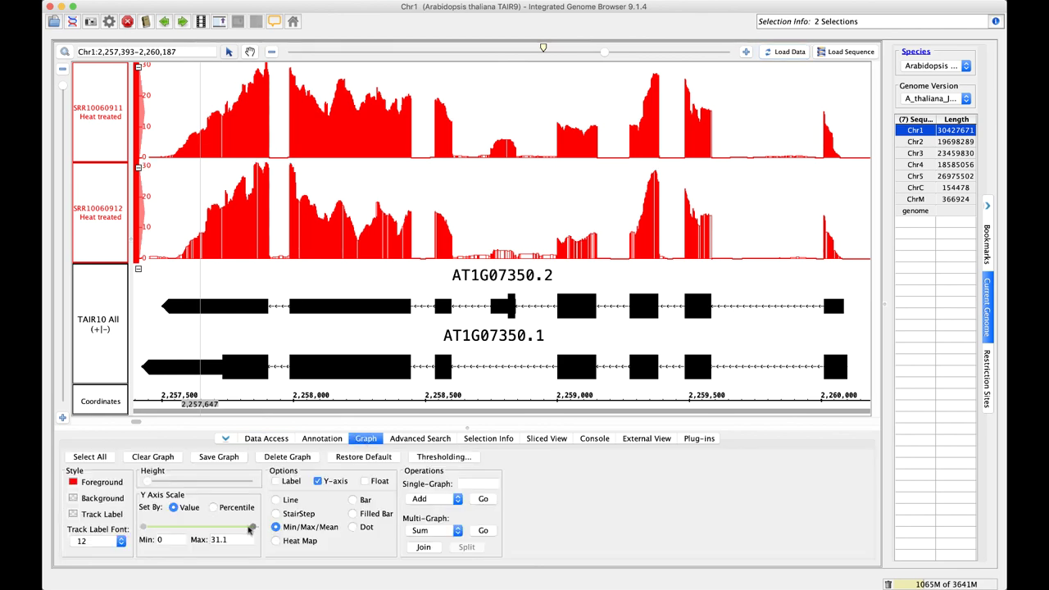
{"action": "left_click_drag", "start_coordinate": [244, 531], "coordinate": [279, 531]}
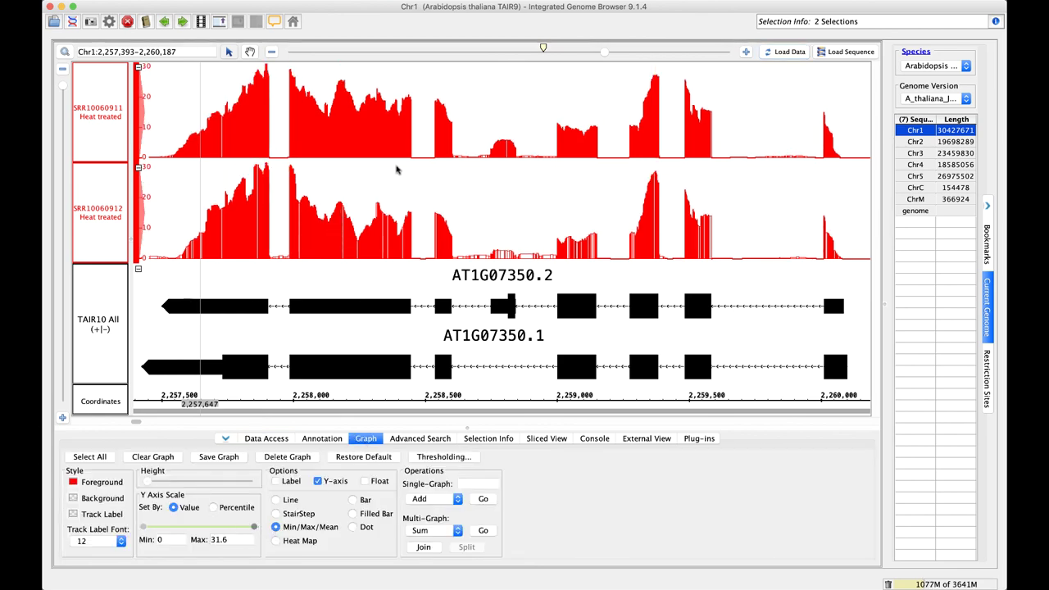
{"action": "left_click", "coordinate": [485, 97]}
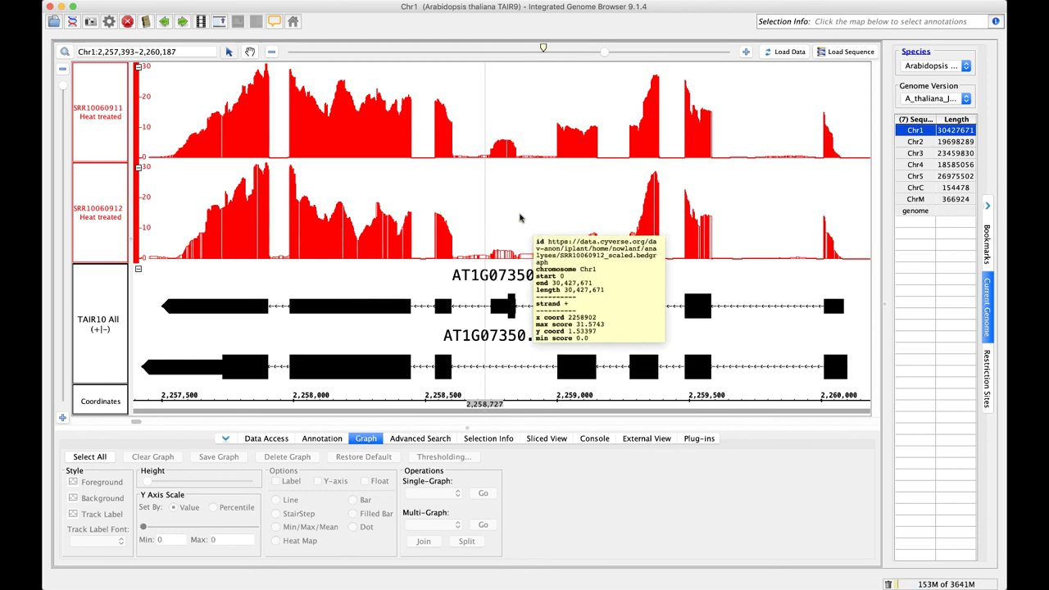
{"action": "mouse_move", "coordinate": [201, 193]}
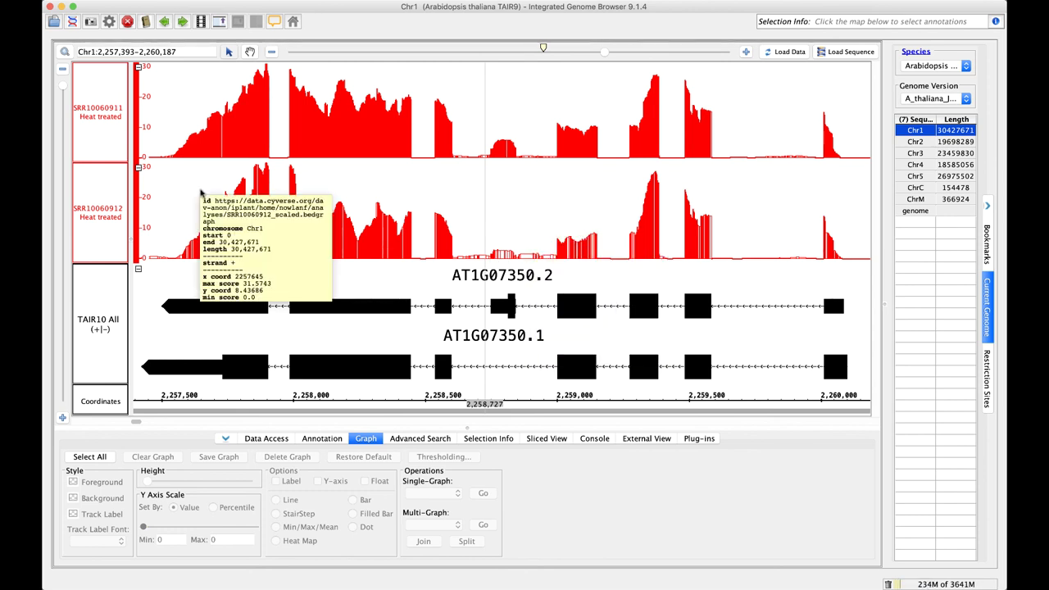